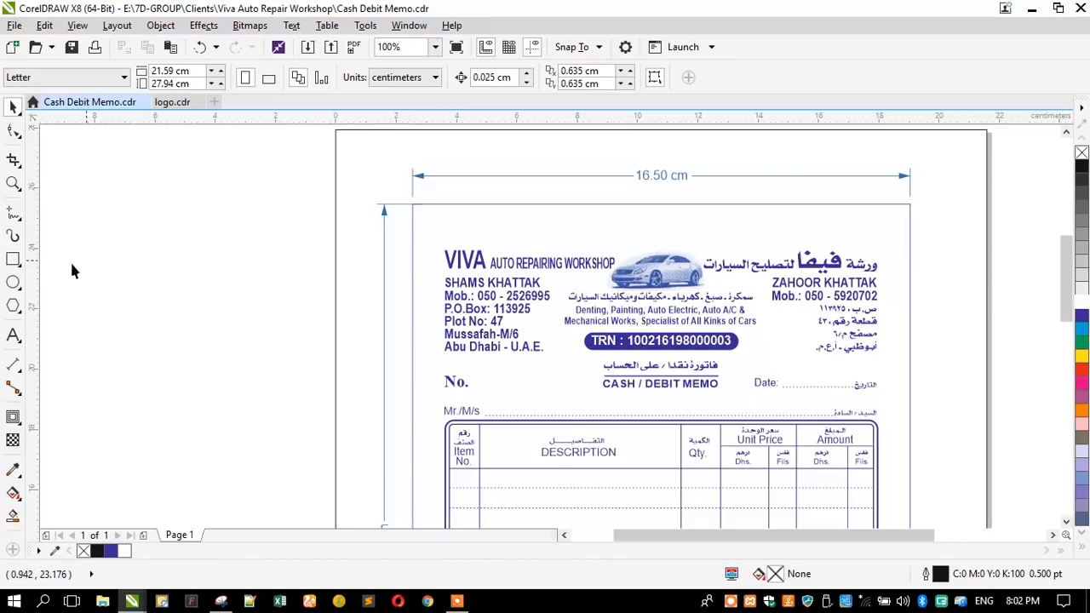
# Draw a circle beside the page, outside the memo, and set its diameter to 4 cm
pyautogui.click(13, 281)
pyautogui.moveTo(198, 244); pyautogui.dragTo(263, 309)
pyautogui.moveTo(177, 72); pyautogui.dragTo(95, 75)
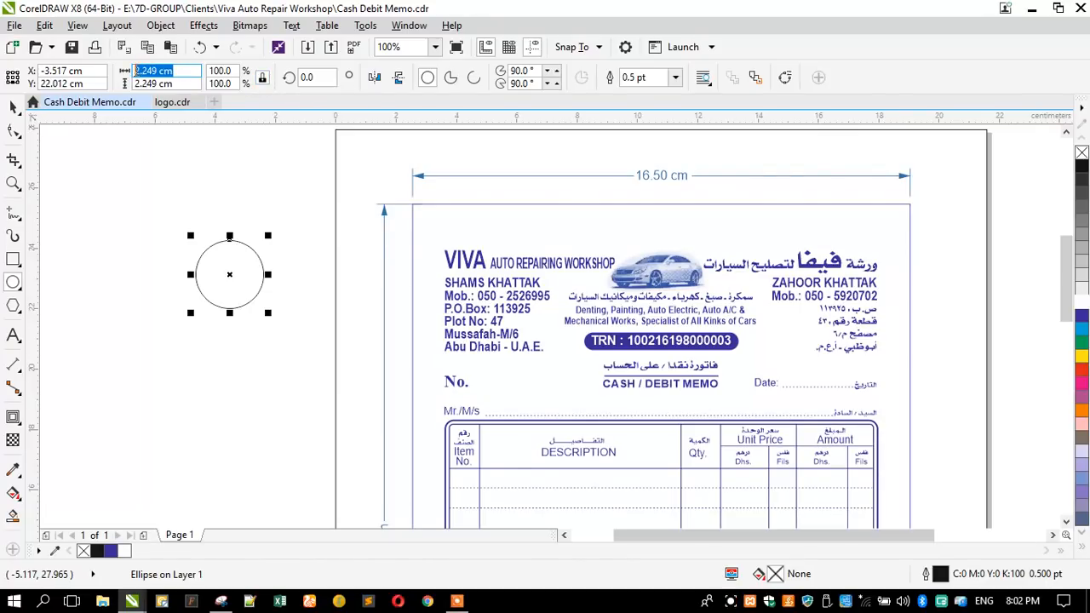
pyautogui.write('4')
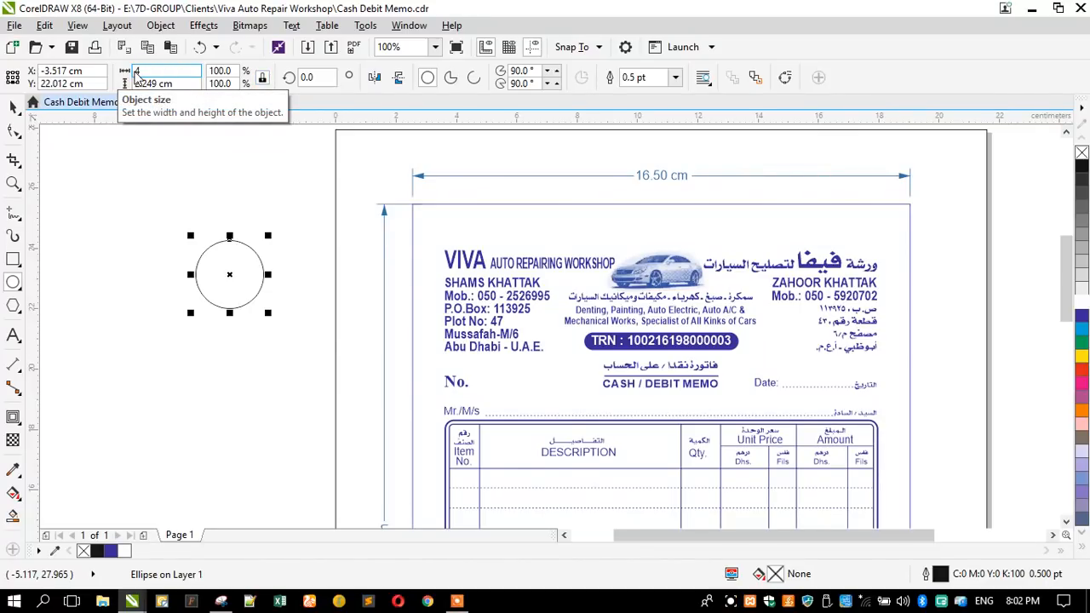
pyautogui.press('Return')
pyautogui.click(12, 106)
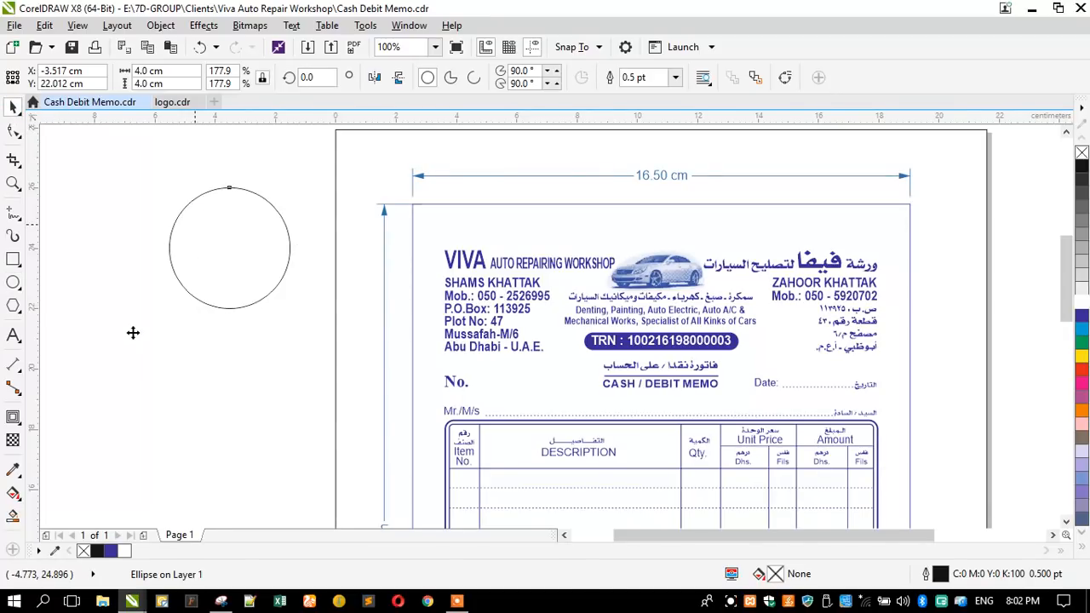
# Set the circle's outline width to 1 pt
pyautogui.hotkey('shift', 'F2')
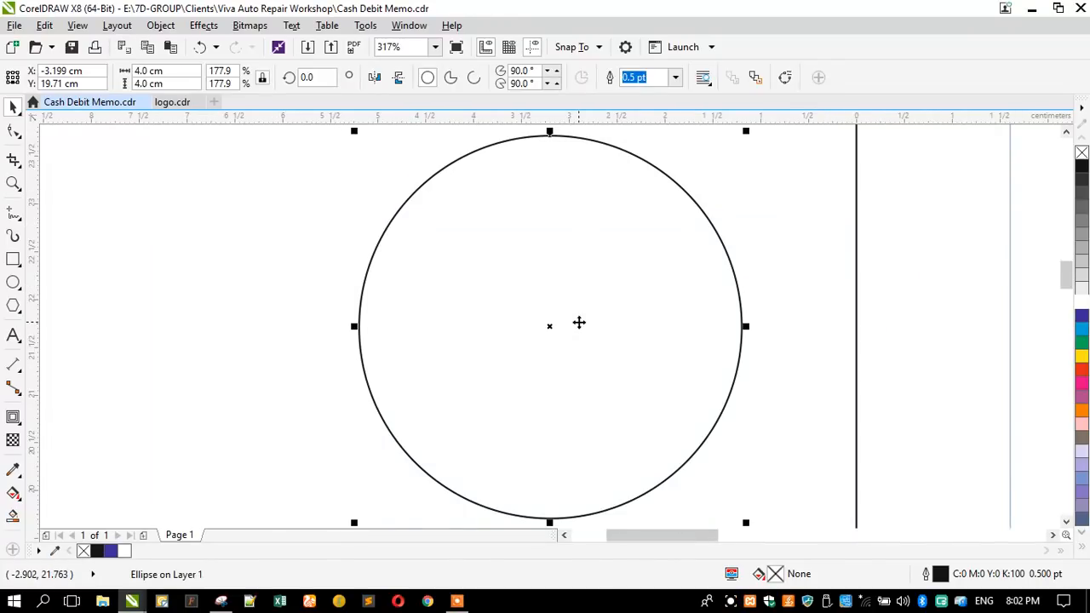
pyautogui.press('F12')
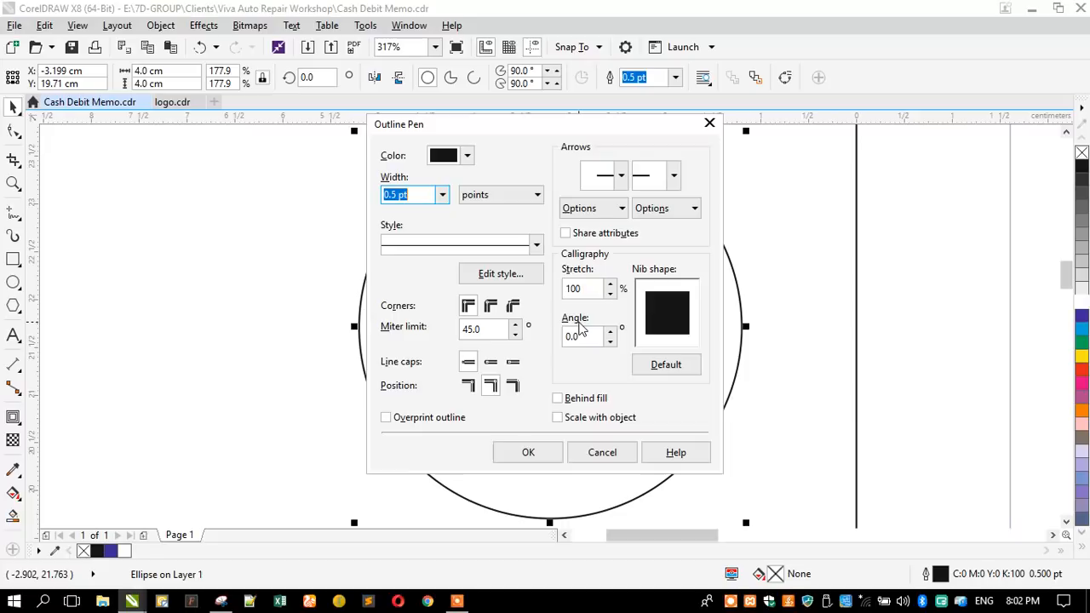
pyautogui.write('1')
pyautogui.press('Return')
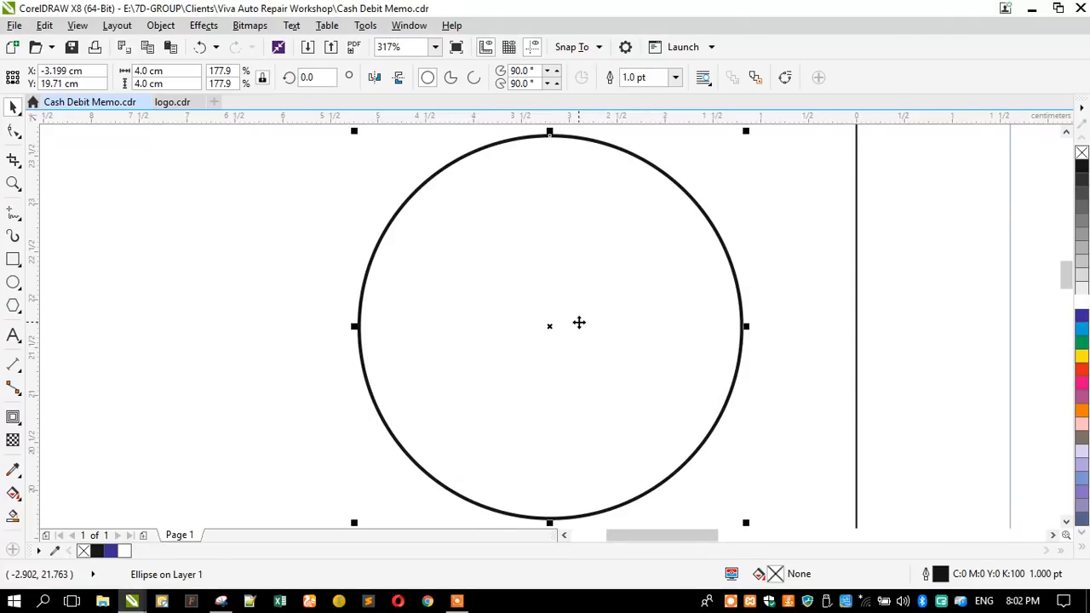
# Make a slightly smaller concentric copy of the circle, about 3.81 cm across, and set its outline width to 1.5 pt
pyautogui.moveTo(358, 132); pyautogui.dragTo(365, 134)
pyautogui.rightClick(365, 134)
pyautogui.press('F12')
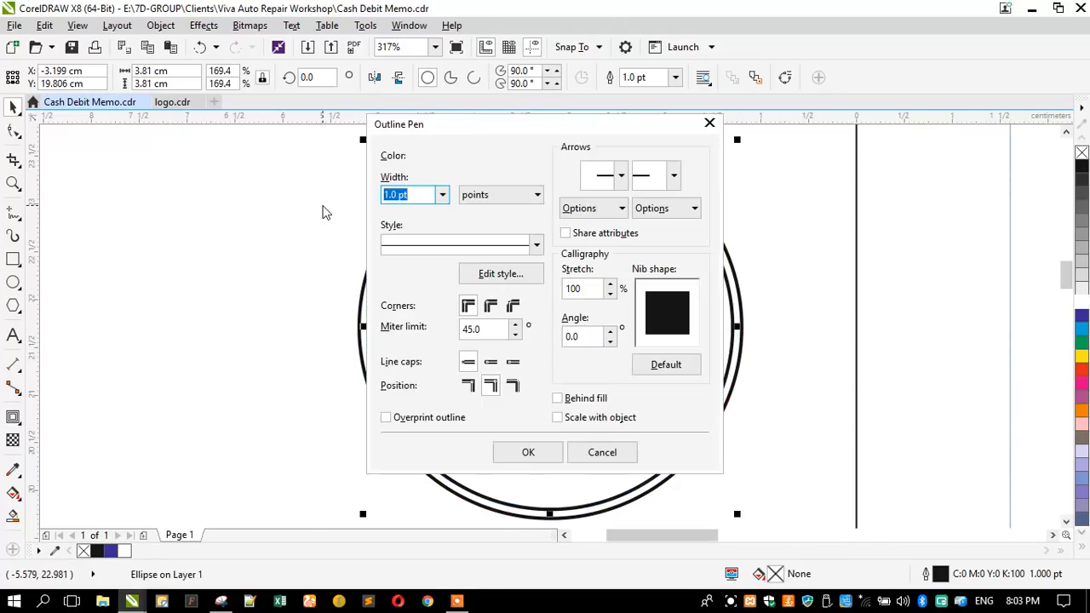
pyautogui.write('1.5')
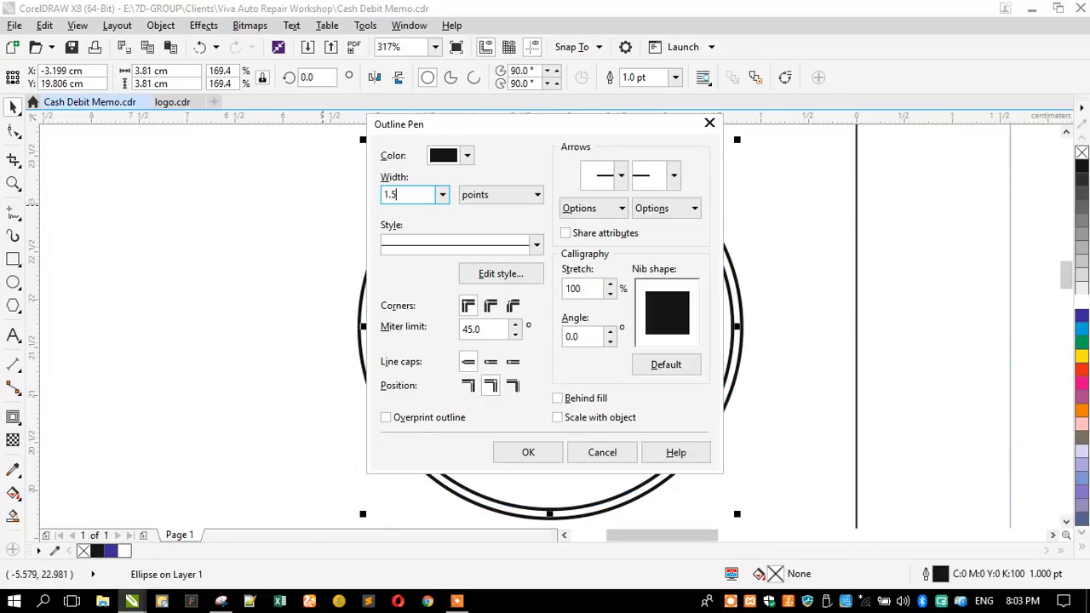
pyautogui.press('Return')
# Make an inner concentric copy about 2.76 cm across and thin its outline to match the outermost circle's 1 pt
pyautogui.moveTo(364, 140); pyautogui.dragTo(416, 187)
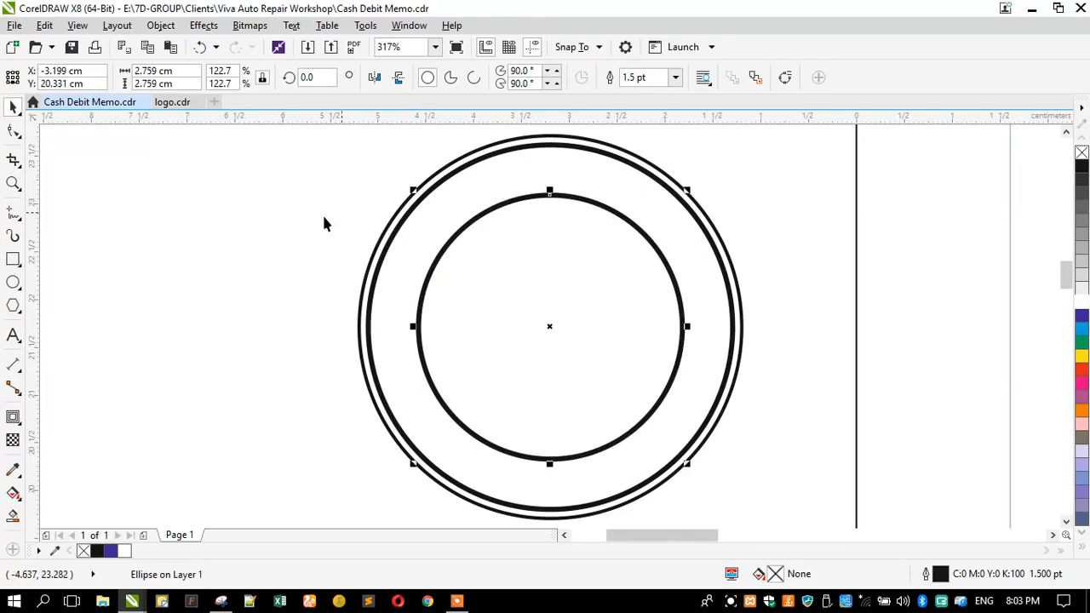
pyautogui.press('F12')
pyautogui.write('1.5')
pyautogui.press('Return')
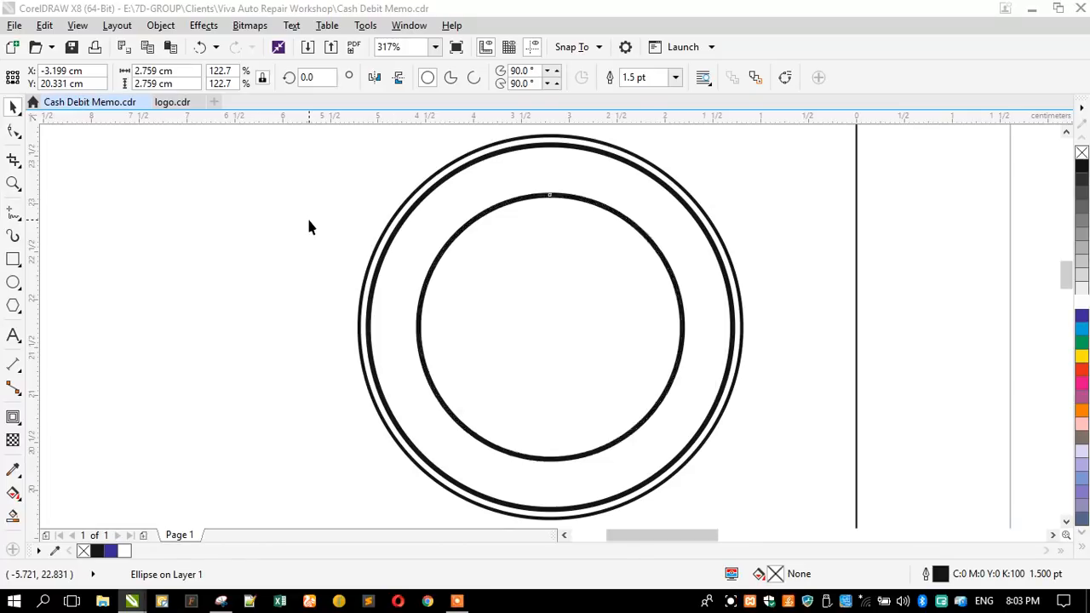
pyautogui.click(309, 226)
# Add the artistic text "VIVA AUTO REPAIR WORKSHOP" across the circles
pyautogui.click(13, 335)
pyautogui.click(297, 345)
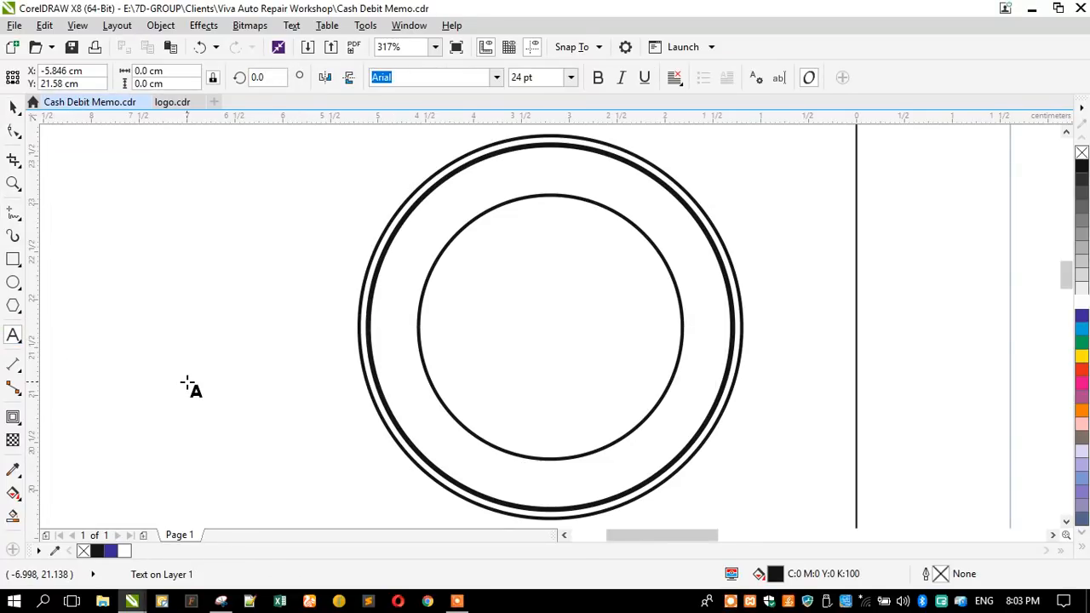
pyautogui.press('capslock')
pyautogui.write('VI')
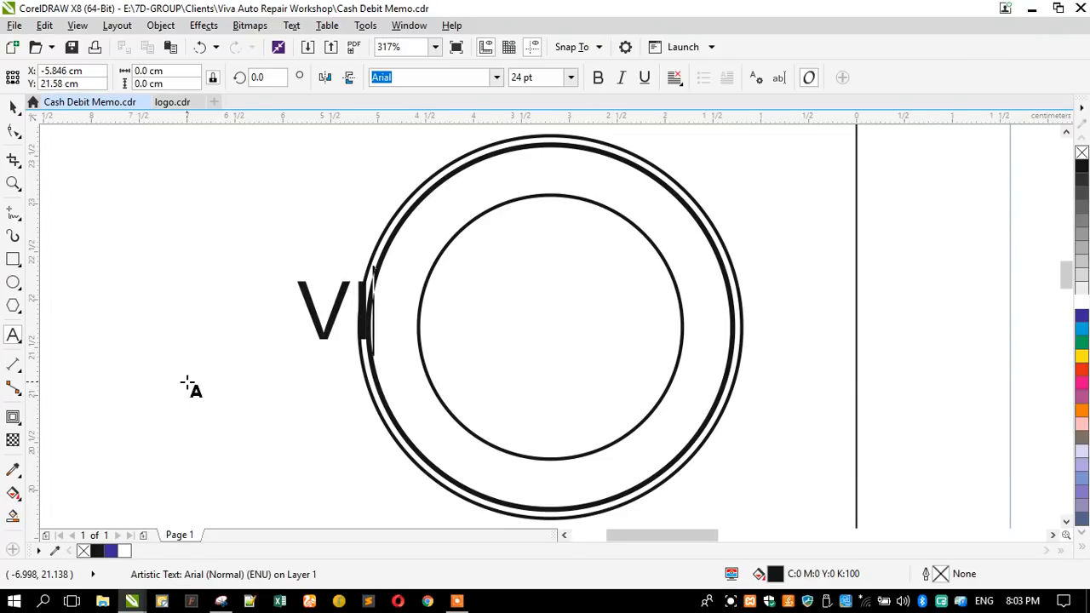
pyautogui.write('V')
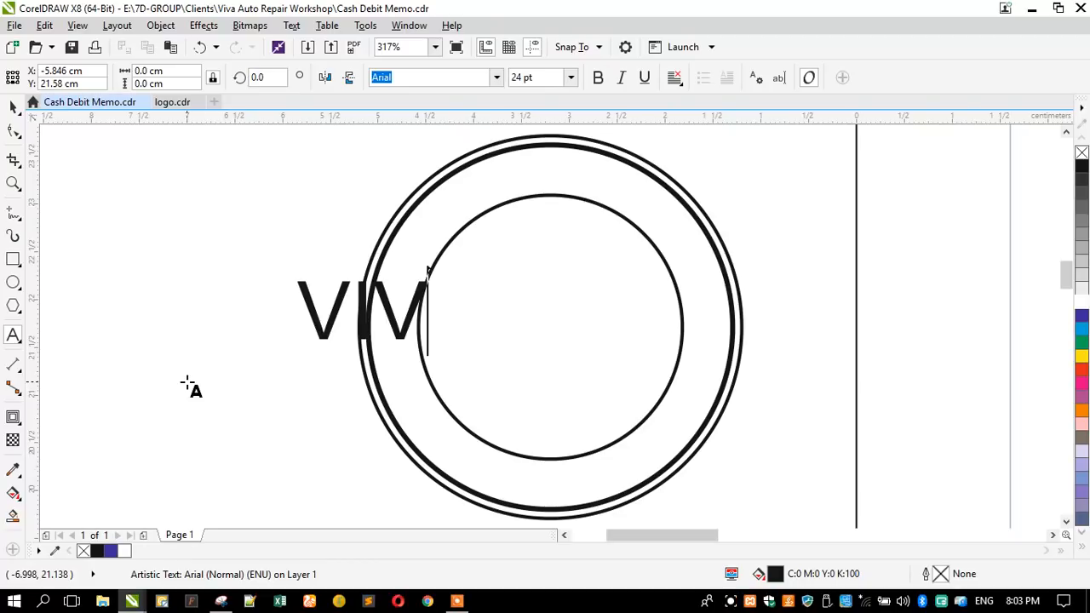
pyautogui.write('A AUTO')
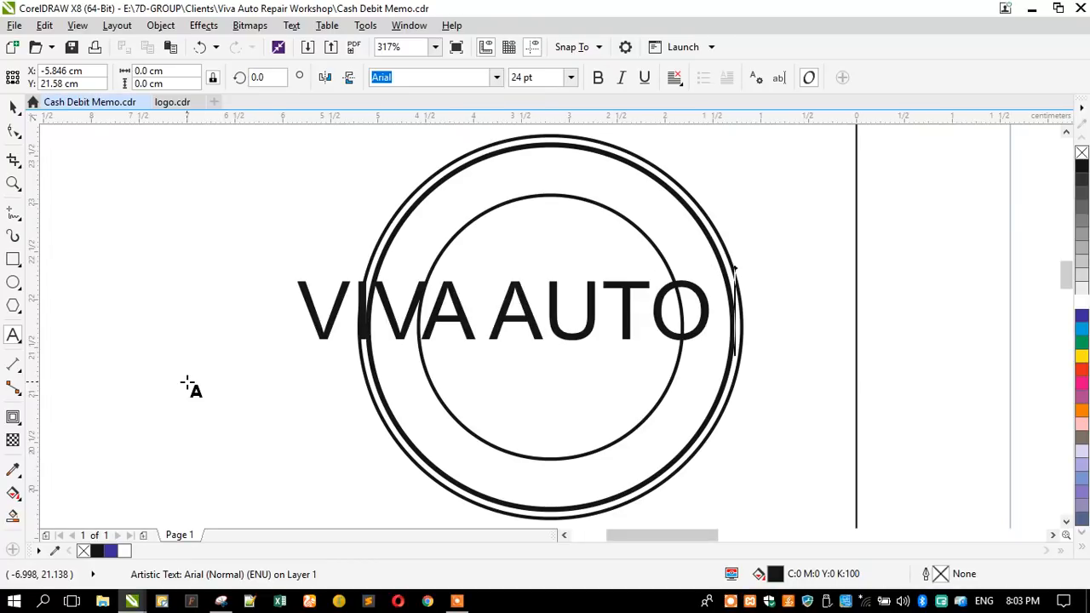
pyautogui.write(' R')
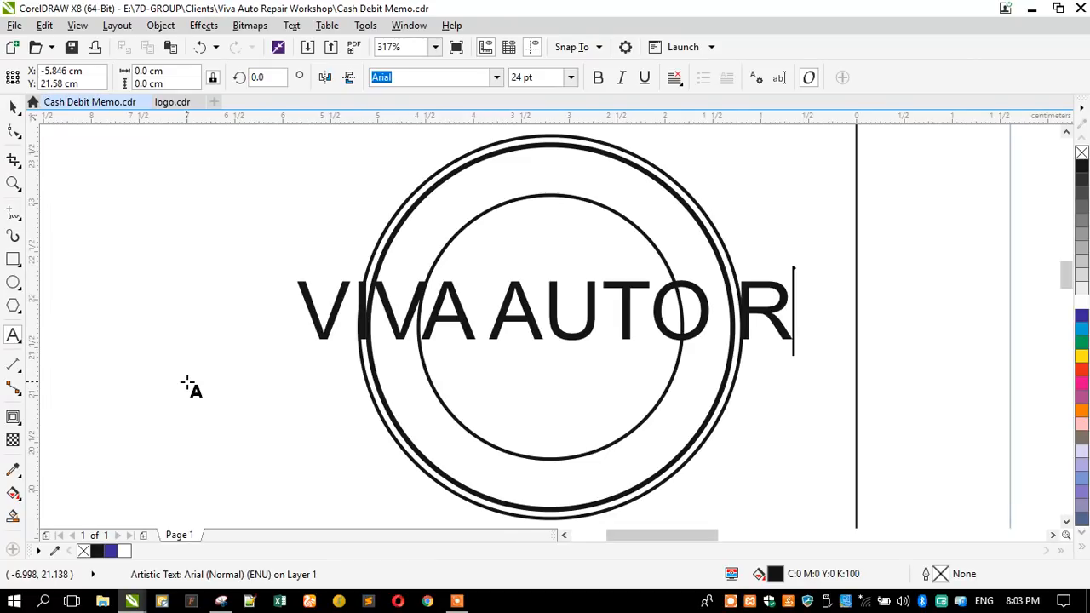
pyautogui.write('EPAIR ')
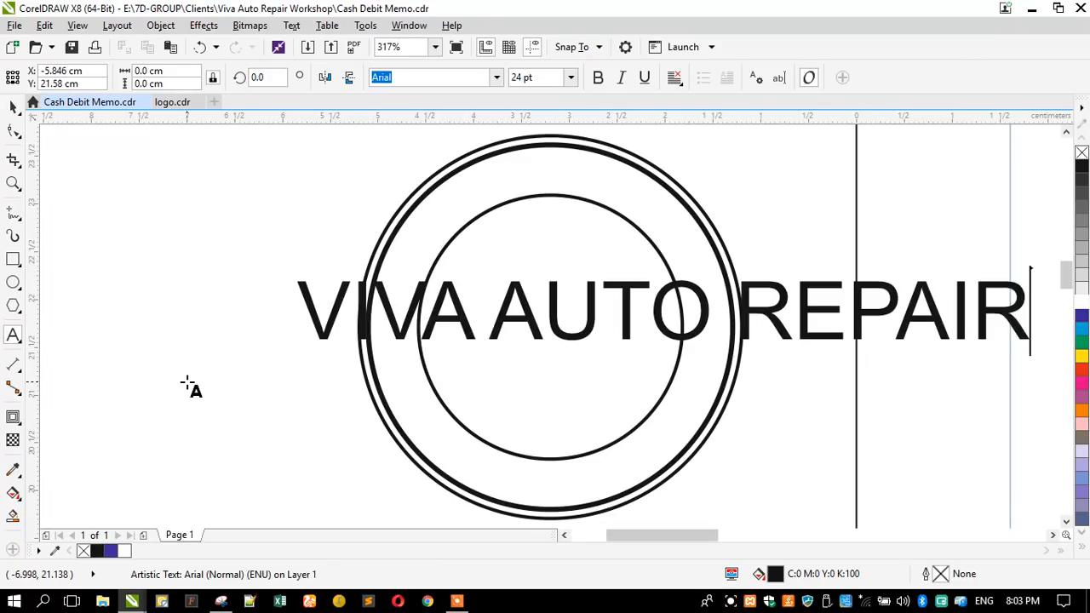
pyautogui.write('WORKSHOP')
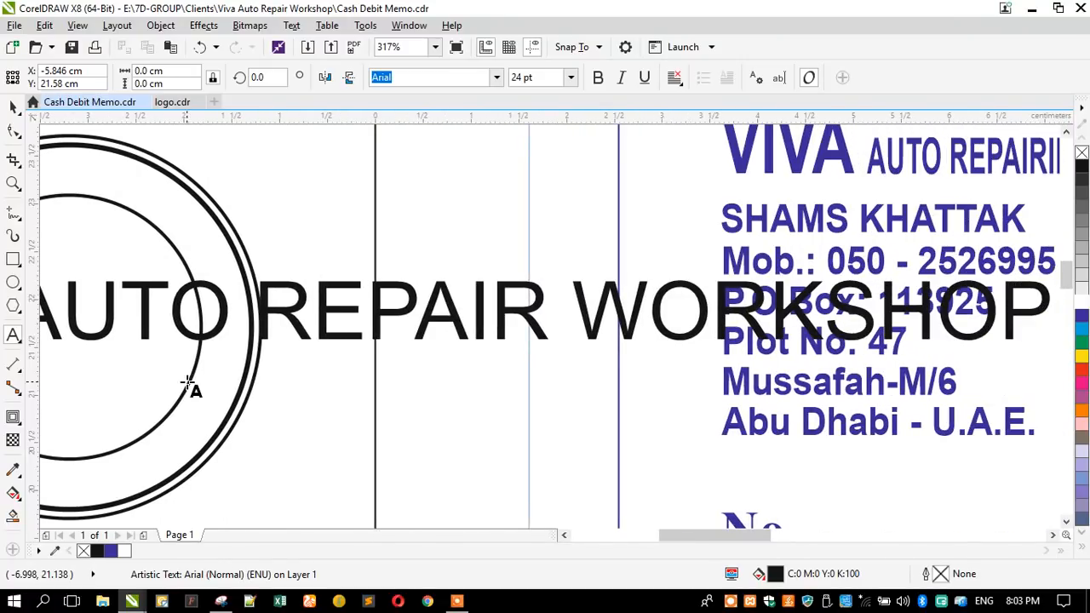
pyautogui.hotkey('ctrl', 'space')
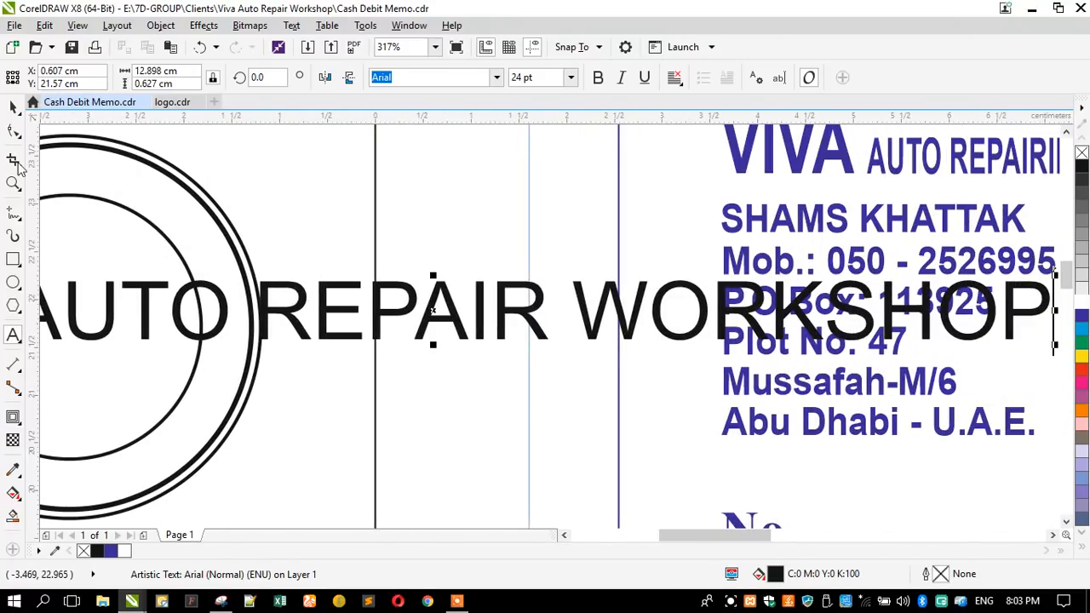
# Move the text to the lower edge of the circles and scale it down to about 6.9 cm wide
pyautogui.scroll(-2, 722, 334)
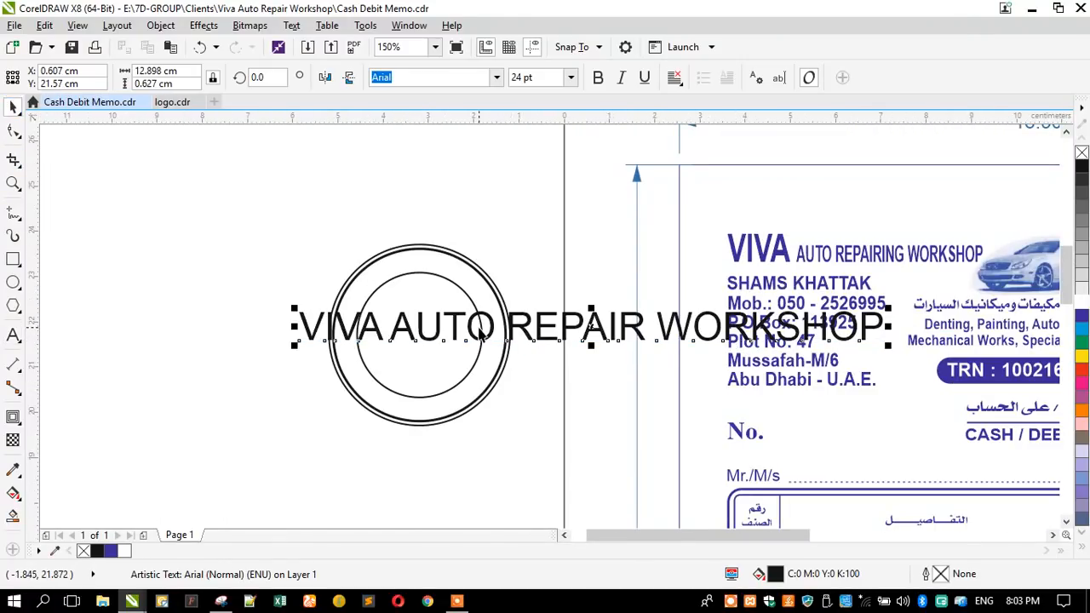
pyautogui.moveTo(473, 341); pyautogui.dragTo(322, 446)
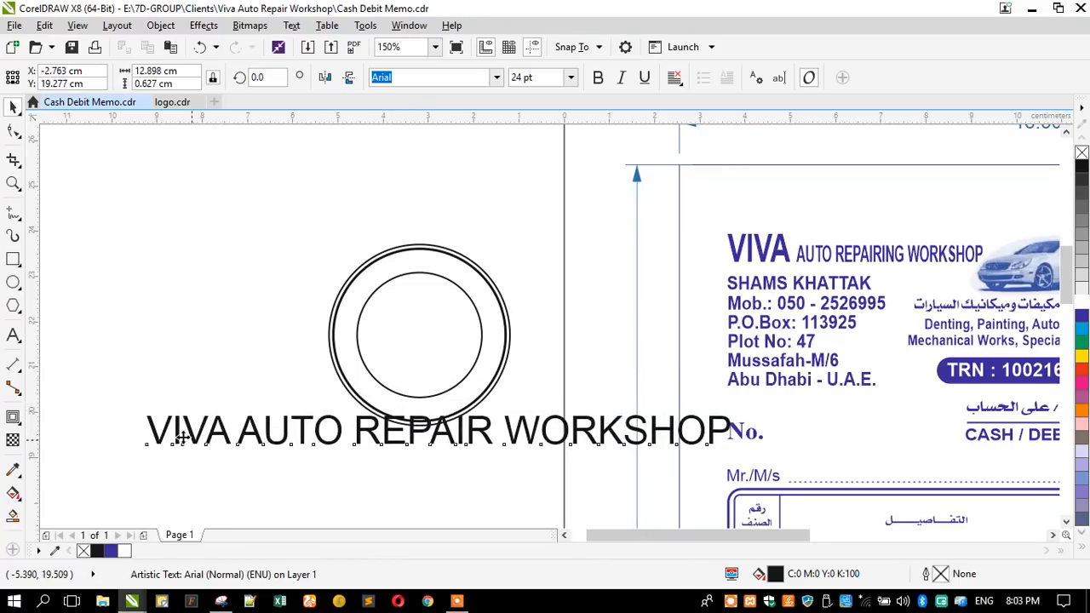
pyautogui.moveTo(140, 449); pyautogui.dragTo(285, 460)
pyautogui.scroll(1, 293, 426)
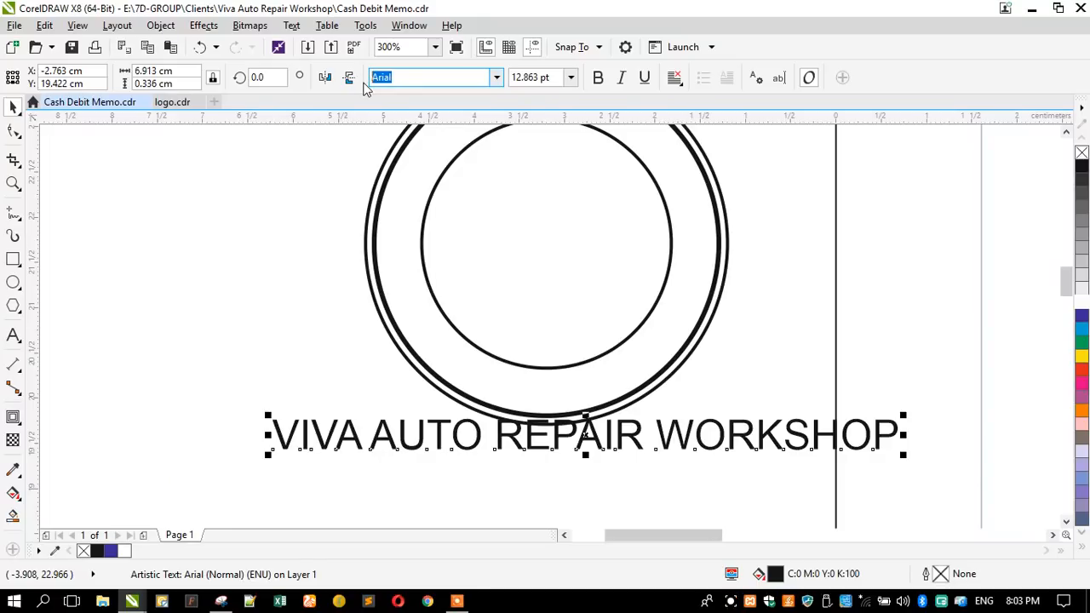
# Set the text's font to Swis721 Cn BT in bold
pyautogui.write('Swis721 BT')
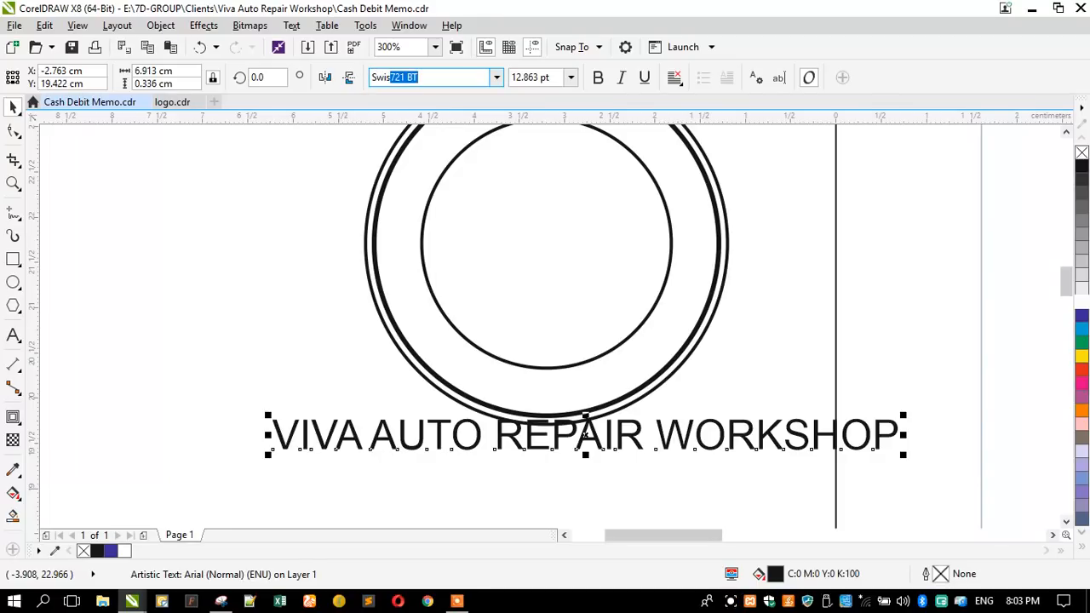
pyautogui.press('Return')
pyautogui.click(498, 78)
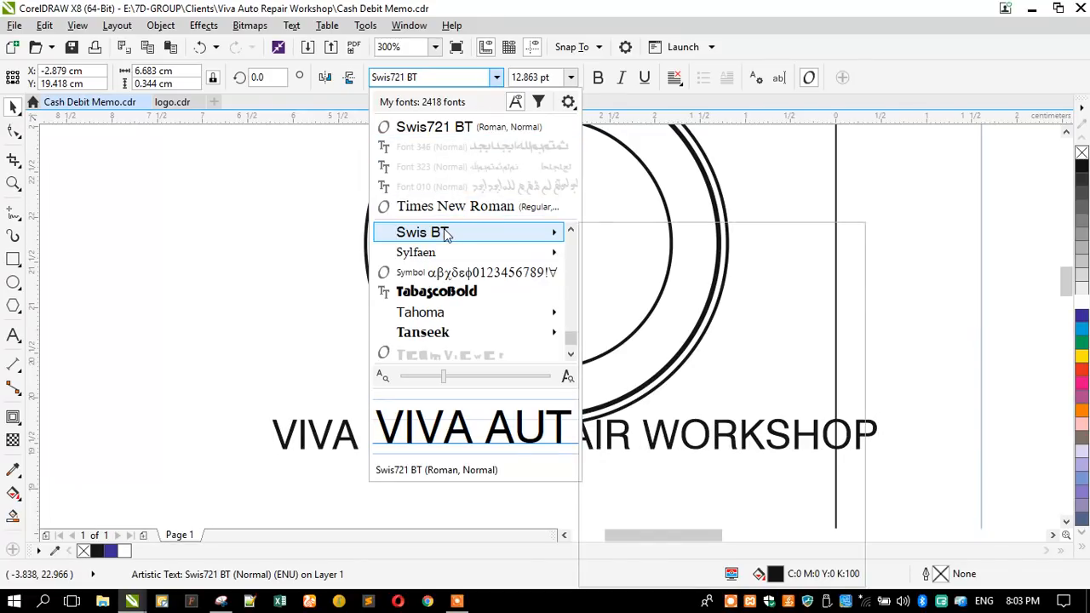
pyautogui.moveTo(446, 234)
pyautogui.click(660, 250)
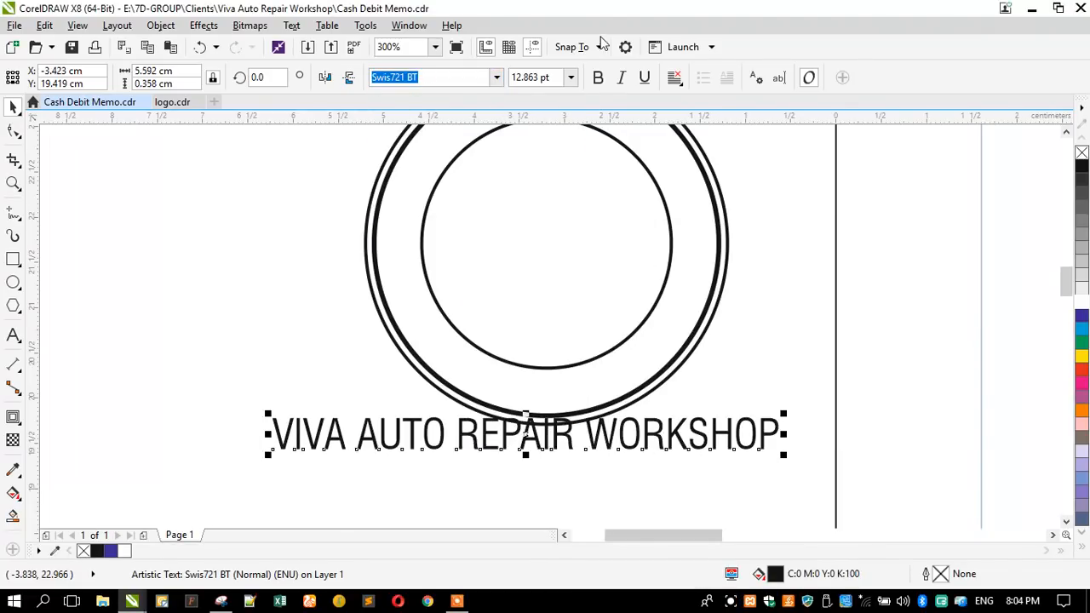
pyautogui.click(598, 78)
# Move the text onto the ring's lower part, shrink it to about 4.88 cm wide and centre it horizontally on the inner circle
pyautogui.moveTo(469, 431); pyautogui.dragTo(479, 386)
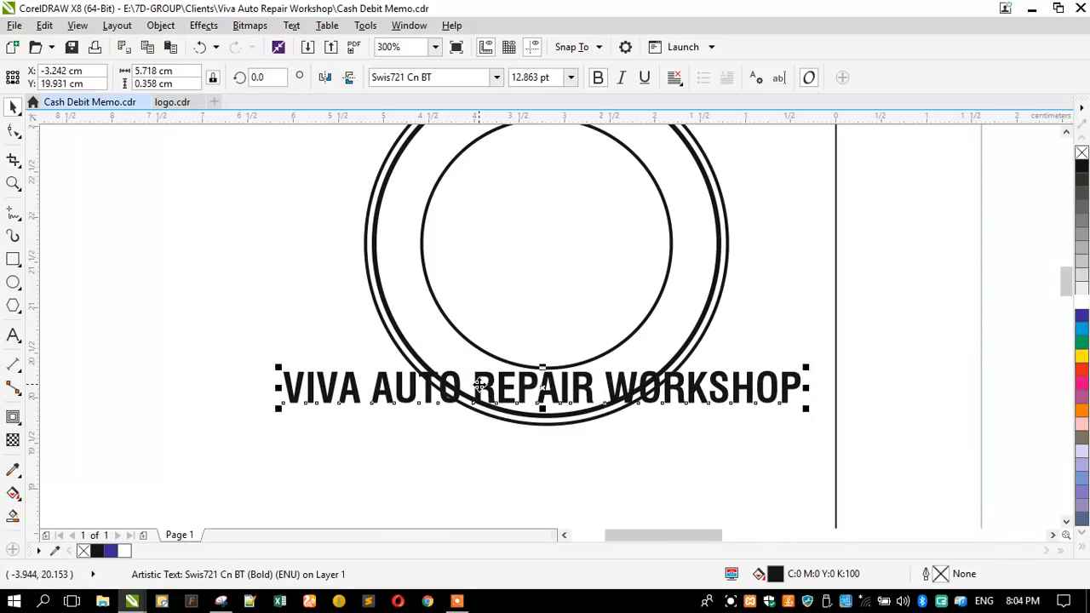
pyautogui.moveTo(279, 408); pyautogui.dragTo(314, 423)
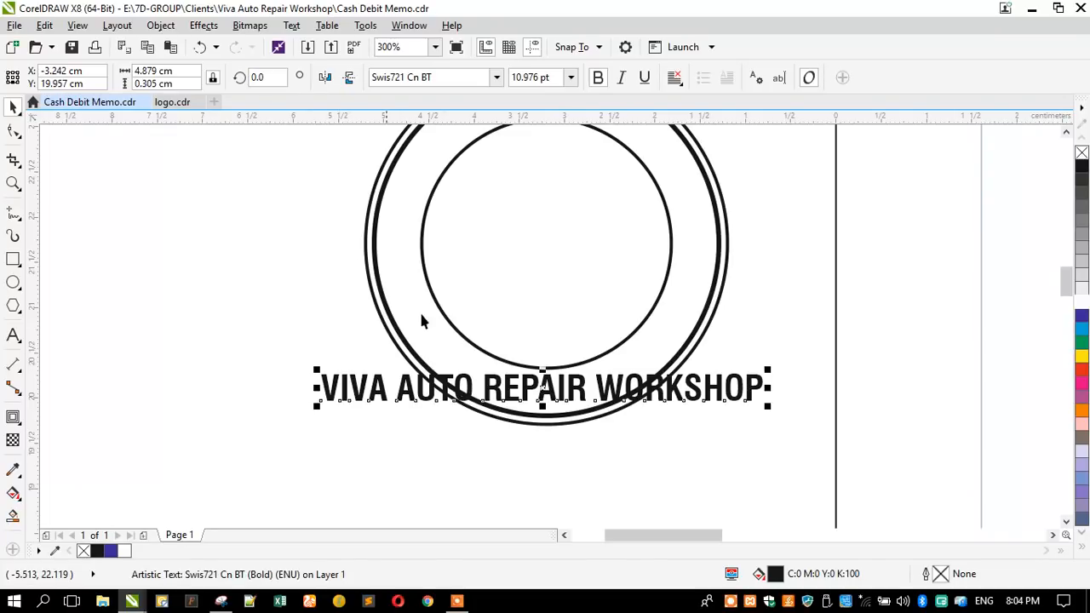
pyautogui.keyDown('shift'); pyautogui.click(484, 305); pyautogui.keyUp('shift')
pyautogui.press('c')
pyautogui.click(246, 313)
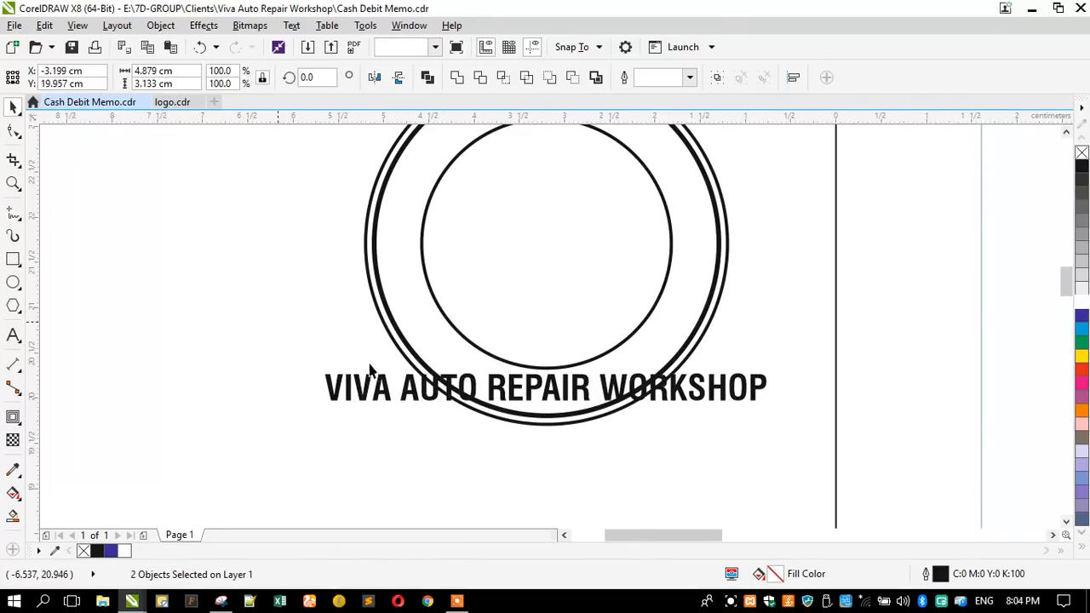
# Fit the text to the middle circle's path so it curves inside the ring's lower half
pyautogui.click(387, 389)
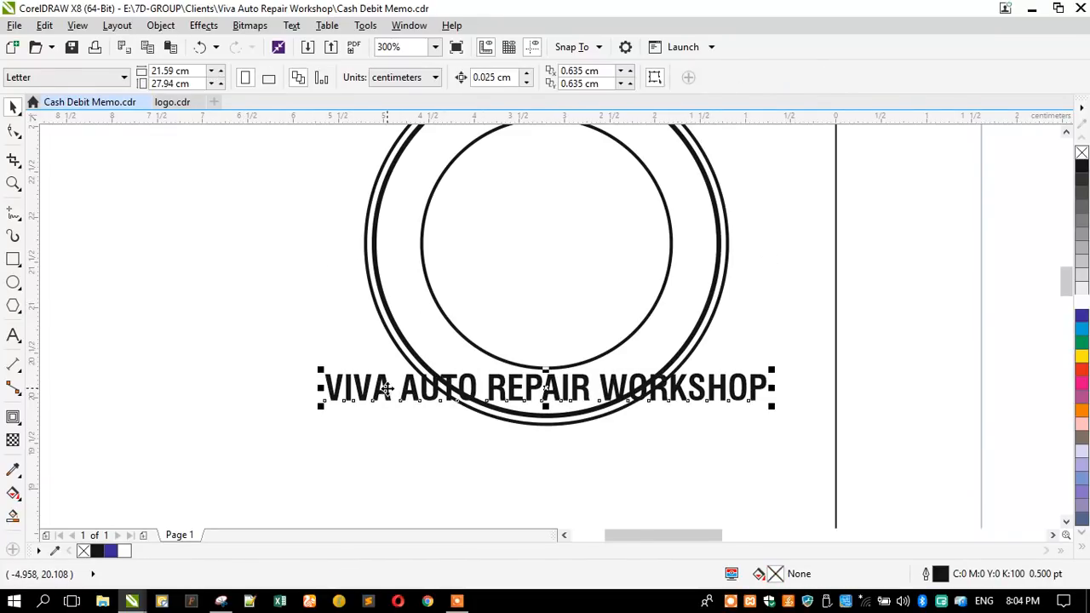
pyautogui.click(291, 26)
pyautogui.click(328, 278)
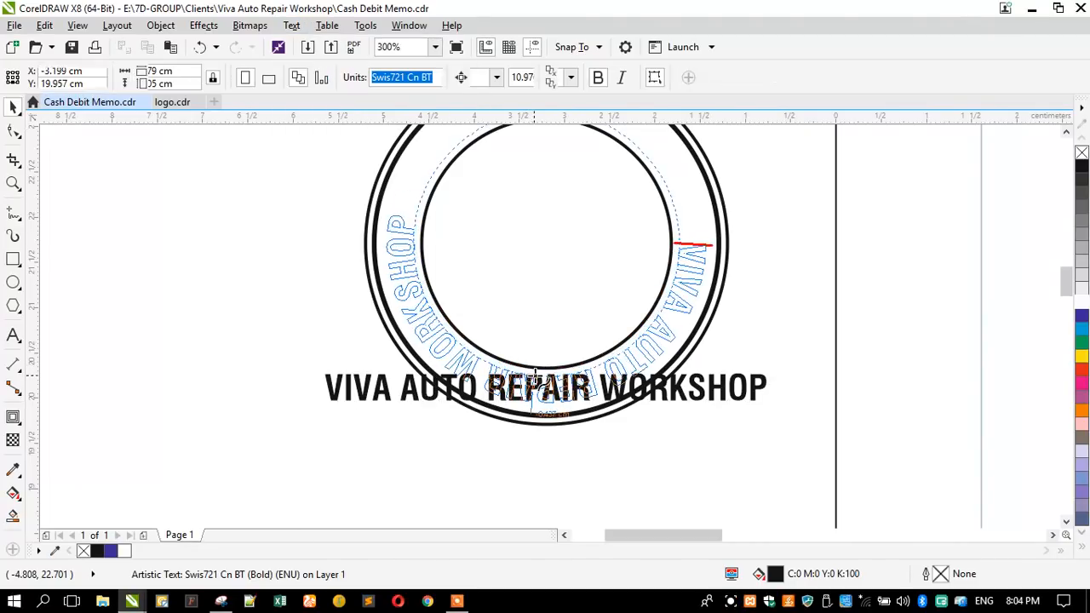
pyautogui.click(545, 375)
# Mirror the curved text both horizontally and vertically on its path so it reads upright from left to right
pyautogui.scroll(-2, 511, 340)
pyautogui.moveTo(381, 178); pyautogui.dragTo(633, 441)
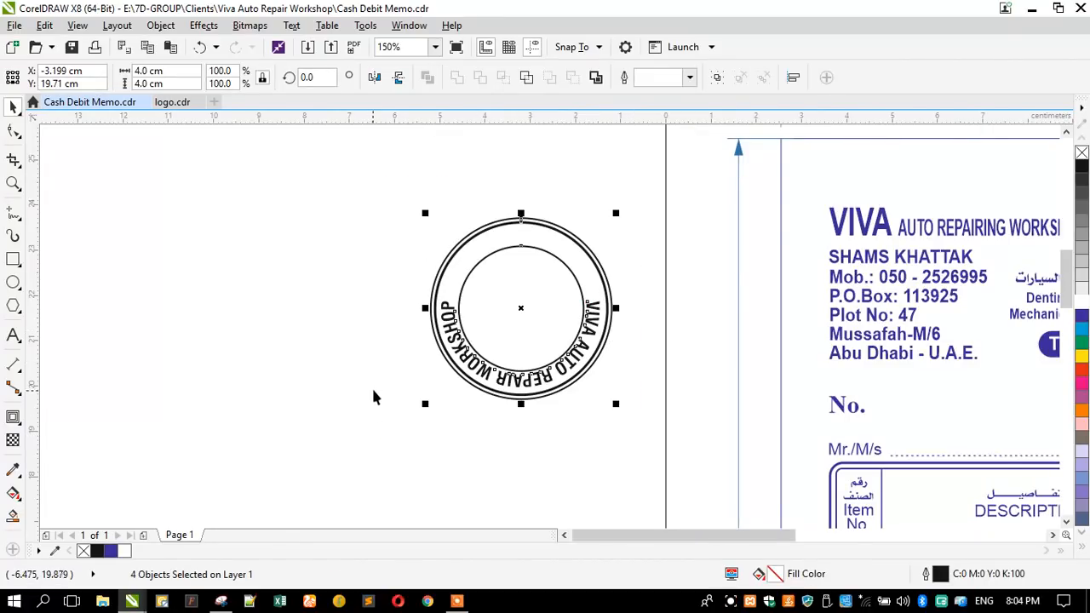
pyautogui.hotkey('shift', 'F2')
pyautogui.press('Escape')
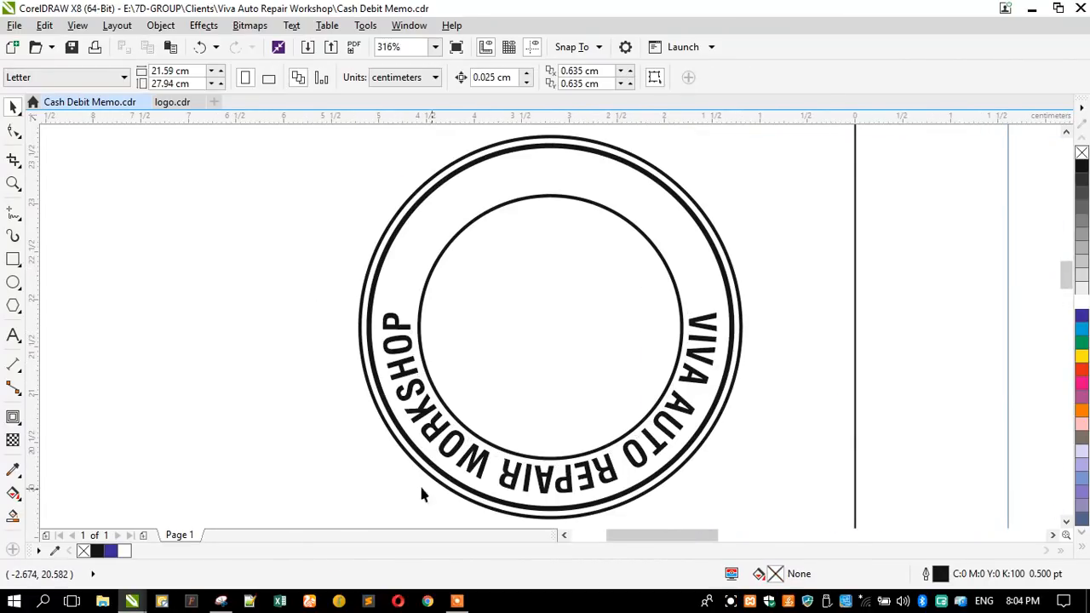
pyautogui.click(400, 358)
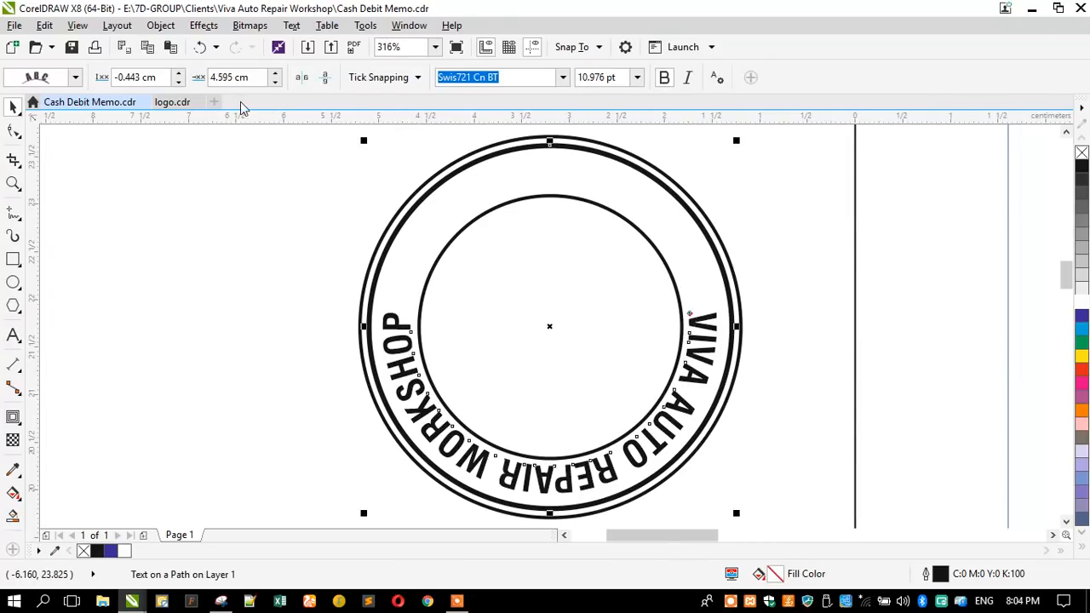
pyautogui.click(303, 81)
pyautogui.click(326, 80)
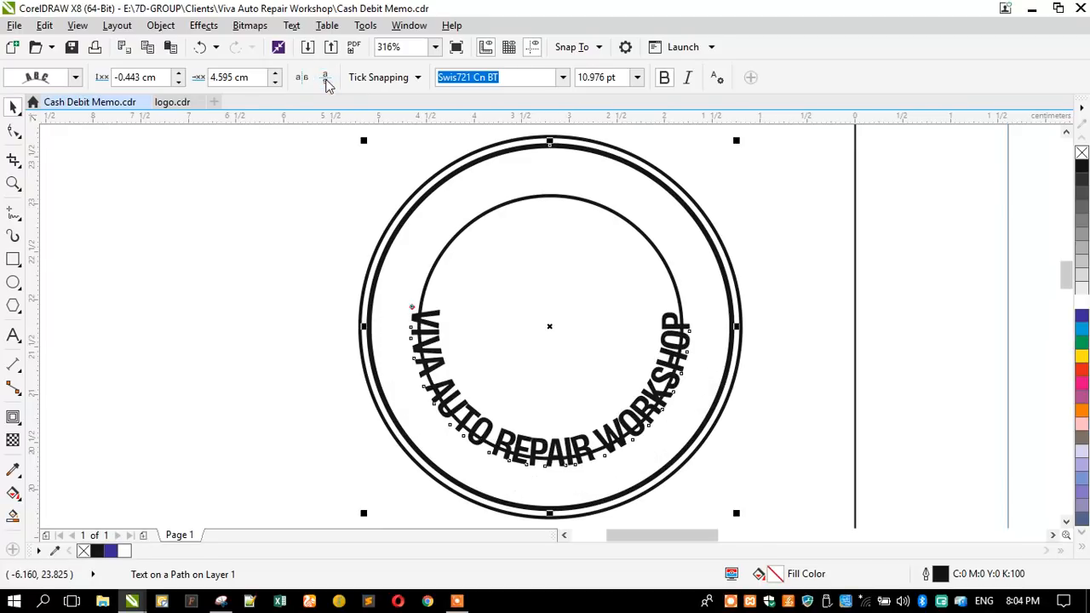
# Set the curved text's distance from the path to -0.143 cm
pyautogui.click(178, 75)
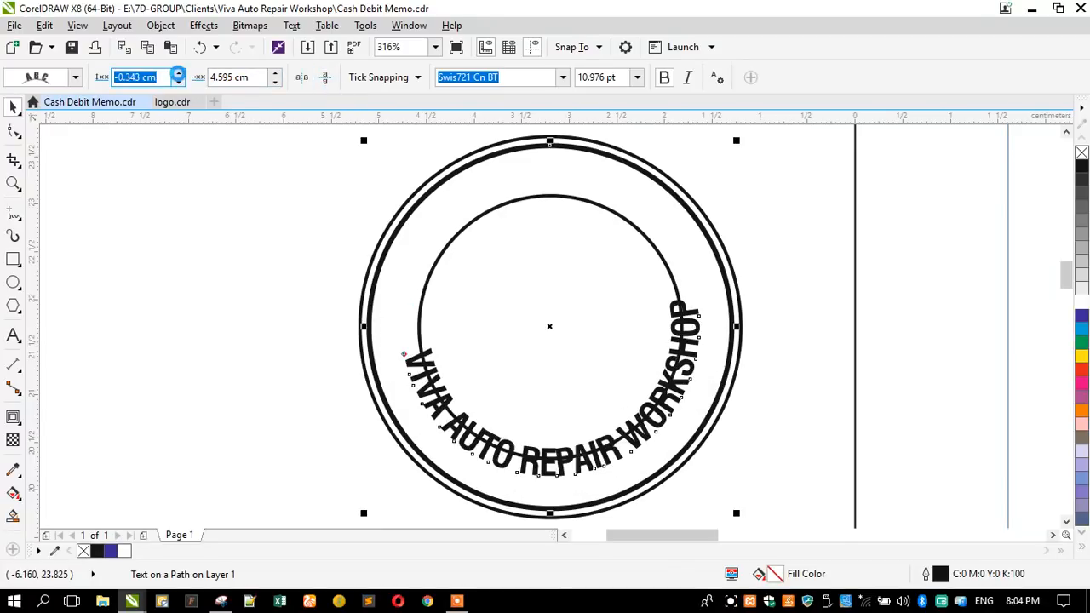
pyautogui.click(178, 74)
pyautogui.click(178, 74)
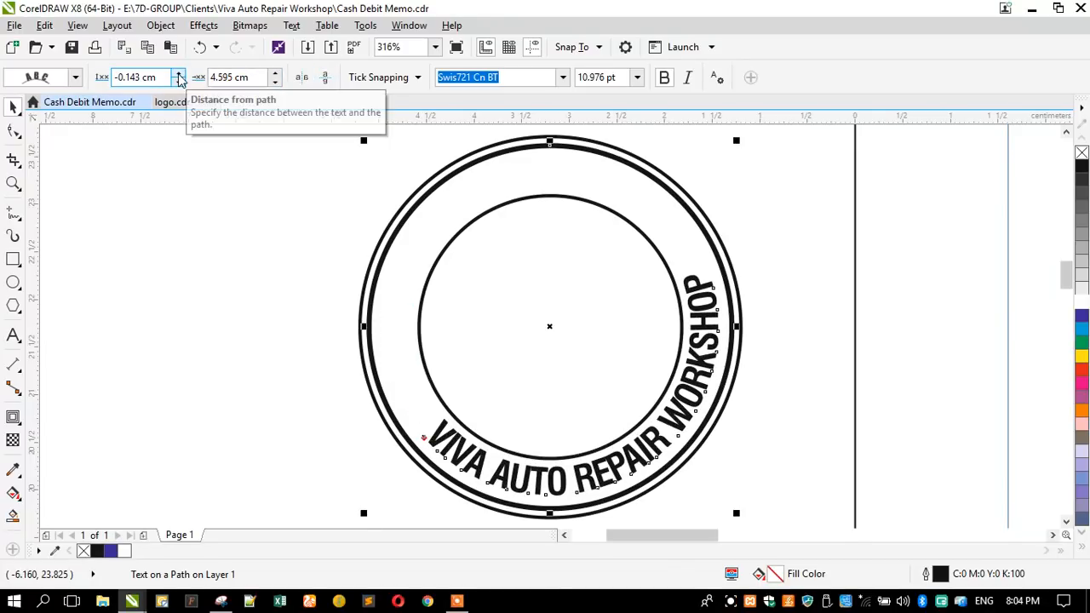
# Set the curved text's offset along its path to 5.595 cm to balance it on the ring's lower half
pyautogui.click(276, 75)
pyautogui.click(276, 75)
pyautogui.click(276, 75)
pyautogui.click(275, 75)
pyautogui.click(276, 75)
pyautogui.click(276, 75)
pyautogui.click(276, 75)
pyautogui.click(276, 75)
pyautogui.click(275, 75)
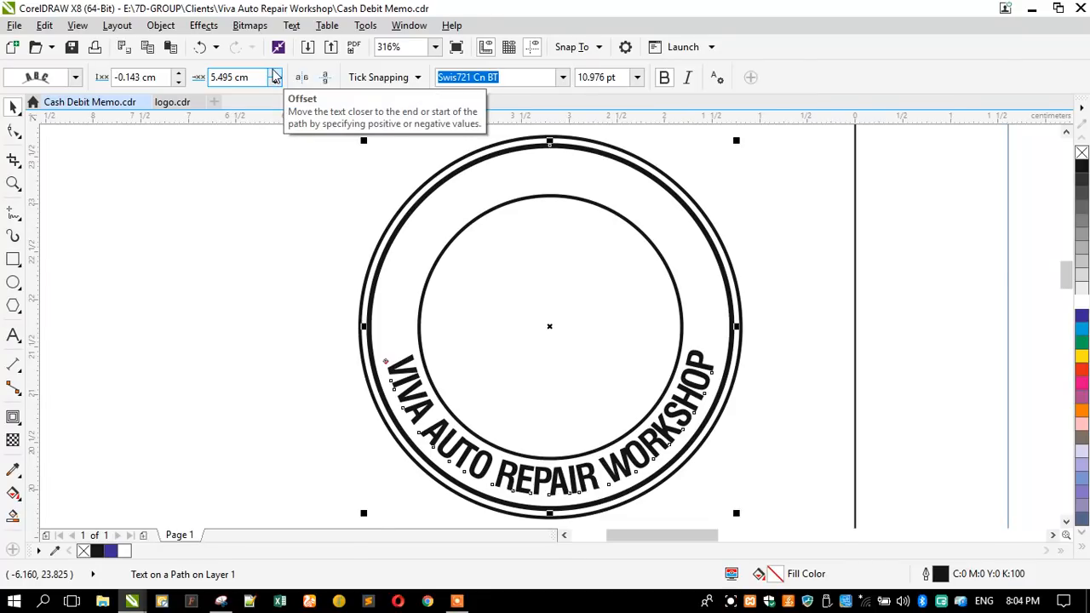
pyautogui.click(276, 75)
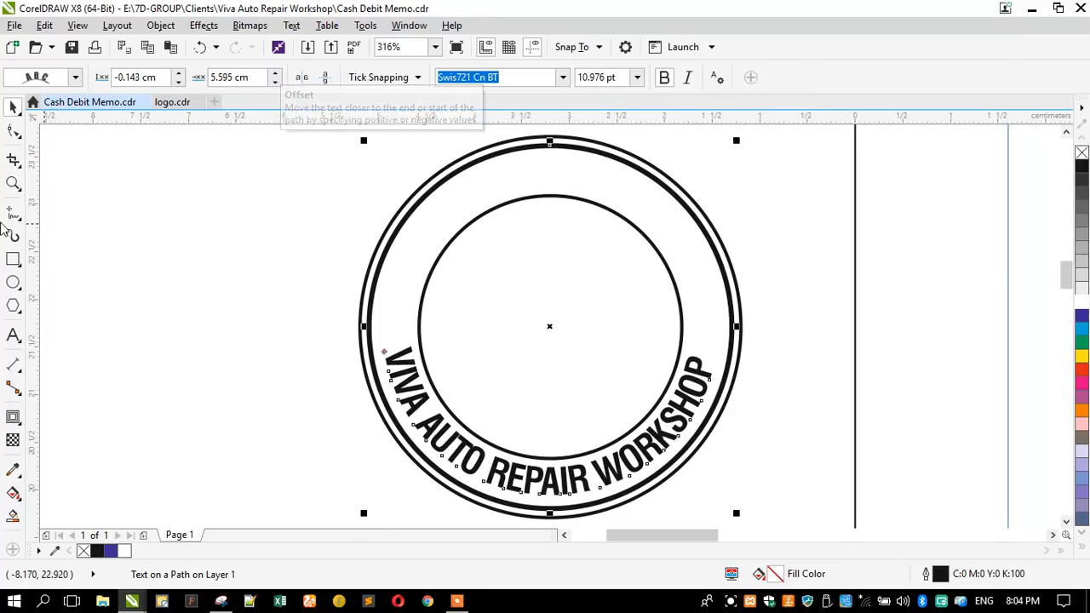
# Widen the letter spacing of the curved VIVA AUTO REPAIR WORKSHOP text so it spans more of the ring's lower half
pyautogui.click(13, 133)
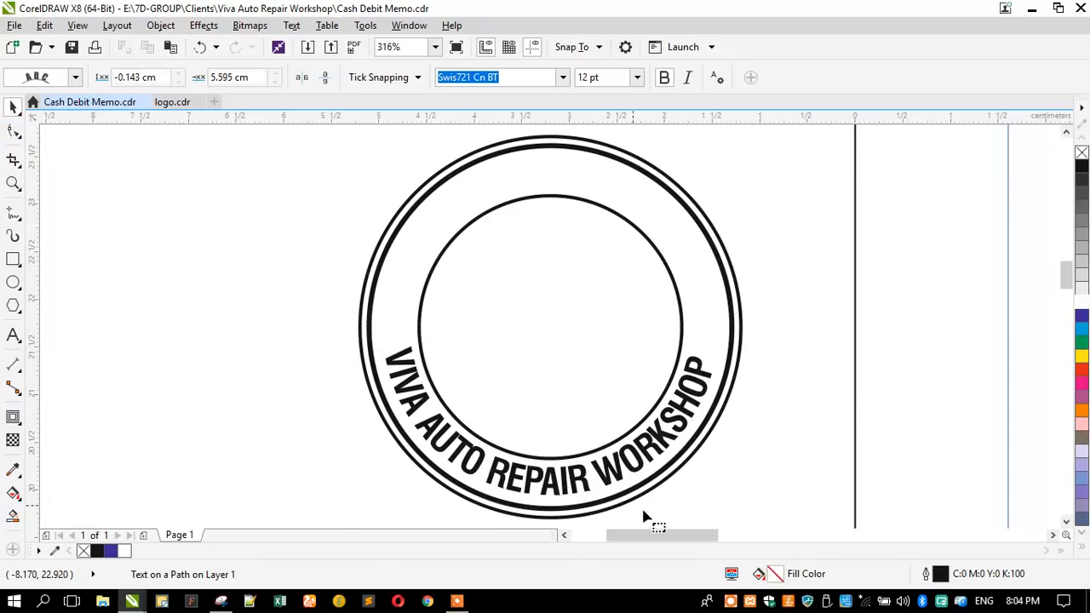
pyautogui.click(652, 453)
pyautogui.moveTo(718, 502); pyautogui.dragTo(746, 505)
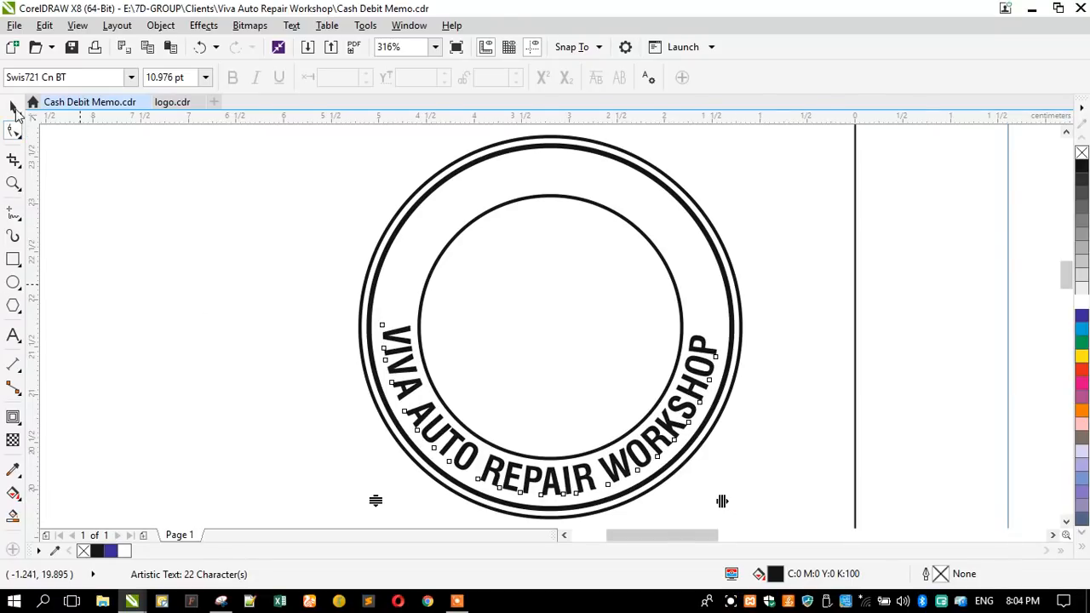
pyautogui.press('space')
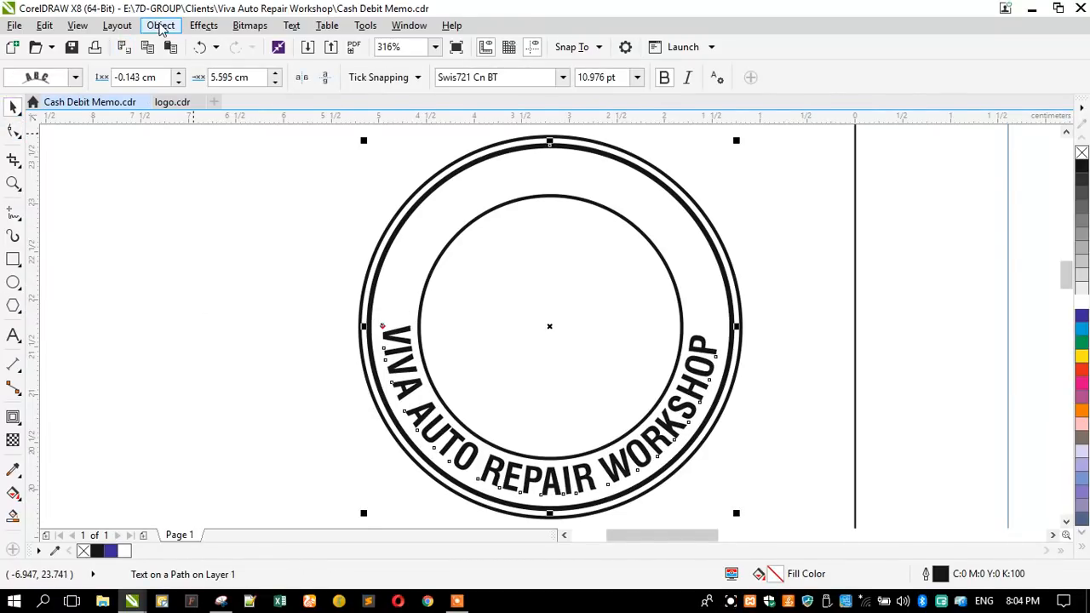
# Break the English text apart from its path and convert it to curves
pyautogui.click(160, 24)
pyautogui.click(199, 265)
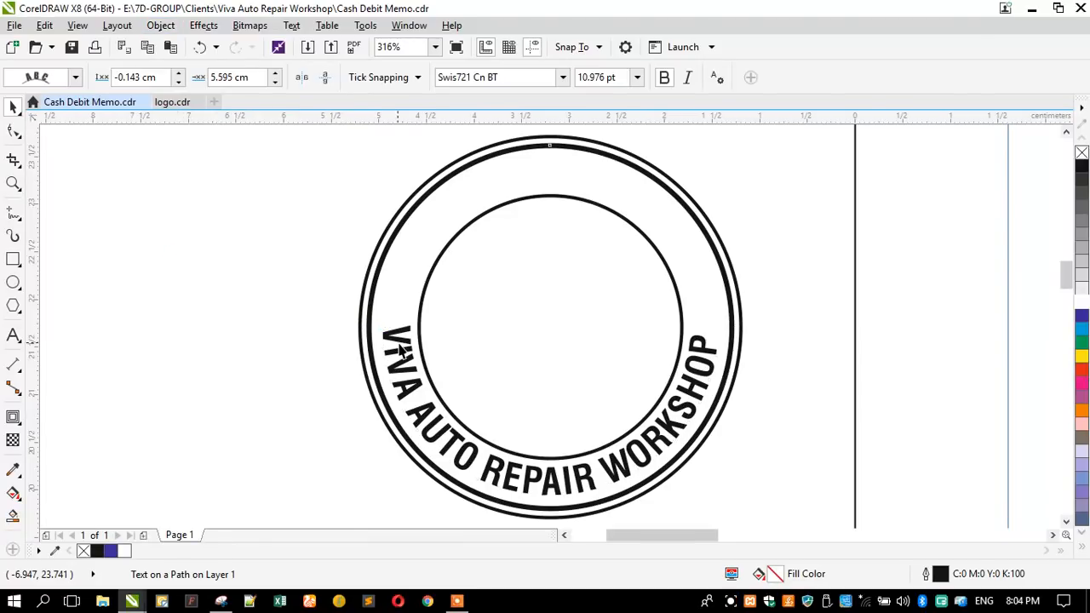
pyautogui.click(314, 306)
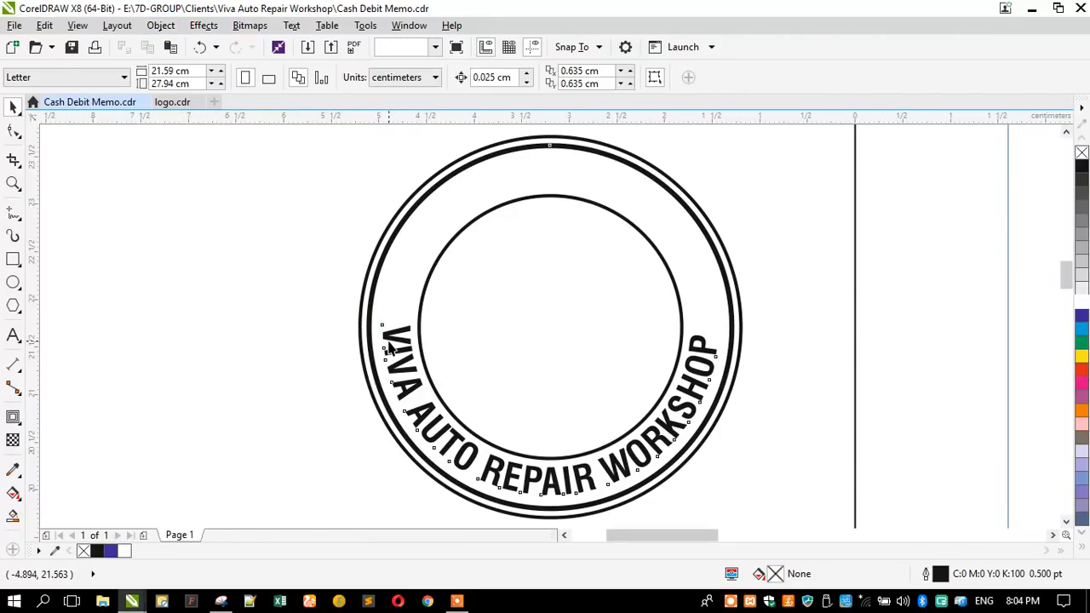
pyautogui.click(388, 342)
pyautogui.hotkey('ctrl', 'q')
pyautogui.click(272, 277)
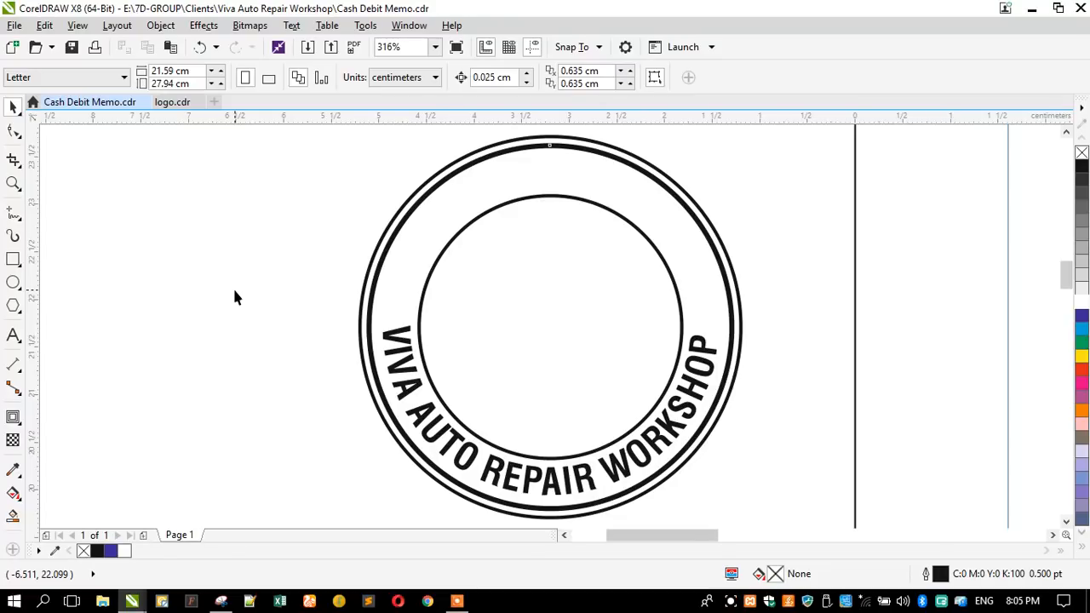
# Shrink the inner circle about its centre to about 2.70 cm in diameter
pyautogui.click(419, 317)
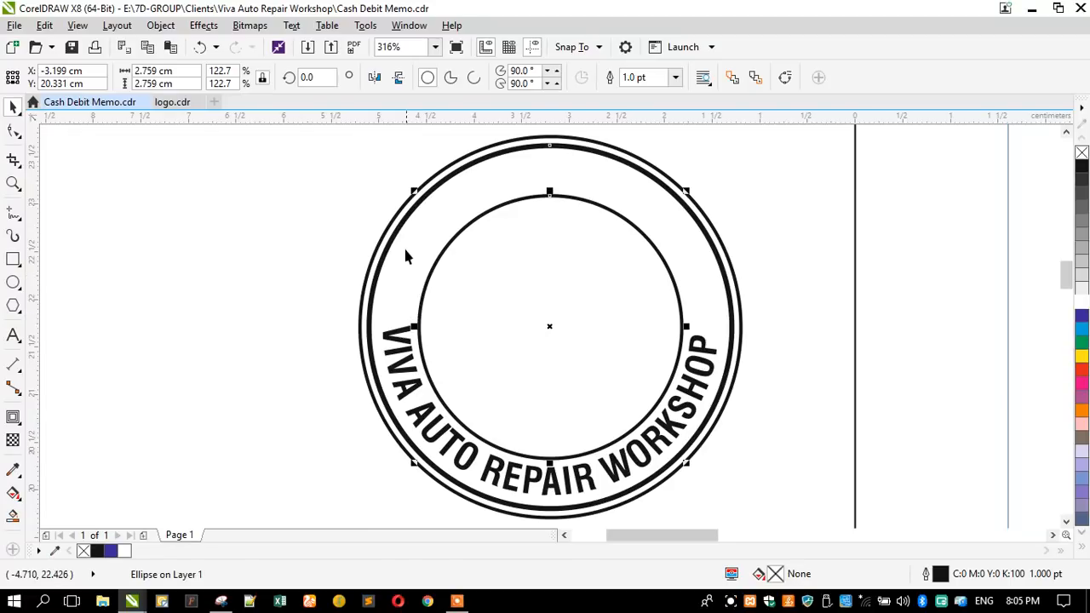
pyautogui.moveTo(414, 183); pyautogui.dragTo(416, 180)
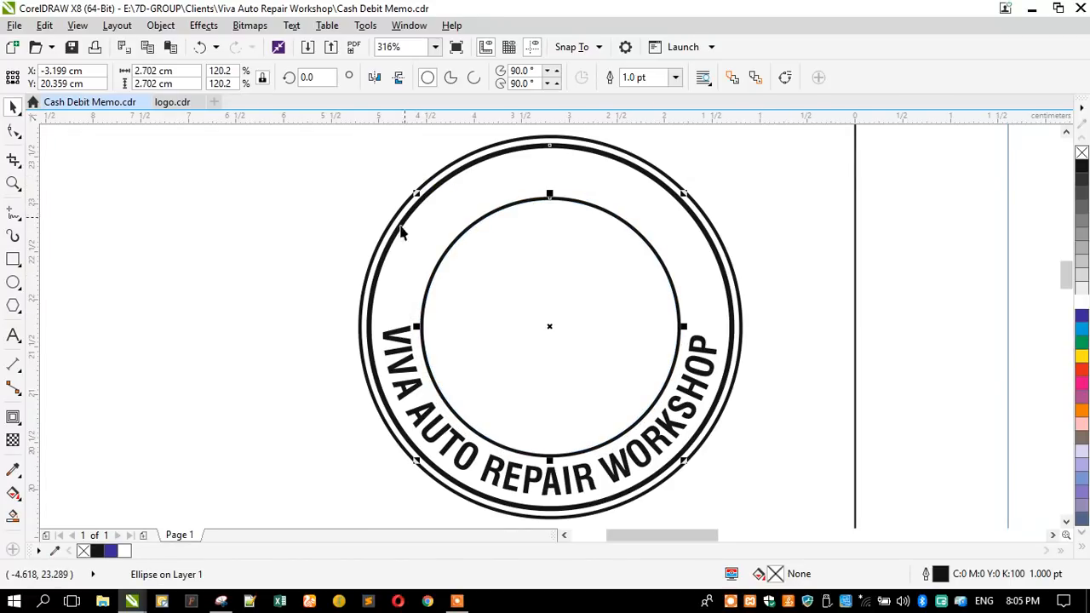
pyautogui.keyDown('shift'); pyautogui.click(393, 337); pyautogui.keyUp('shift')
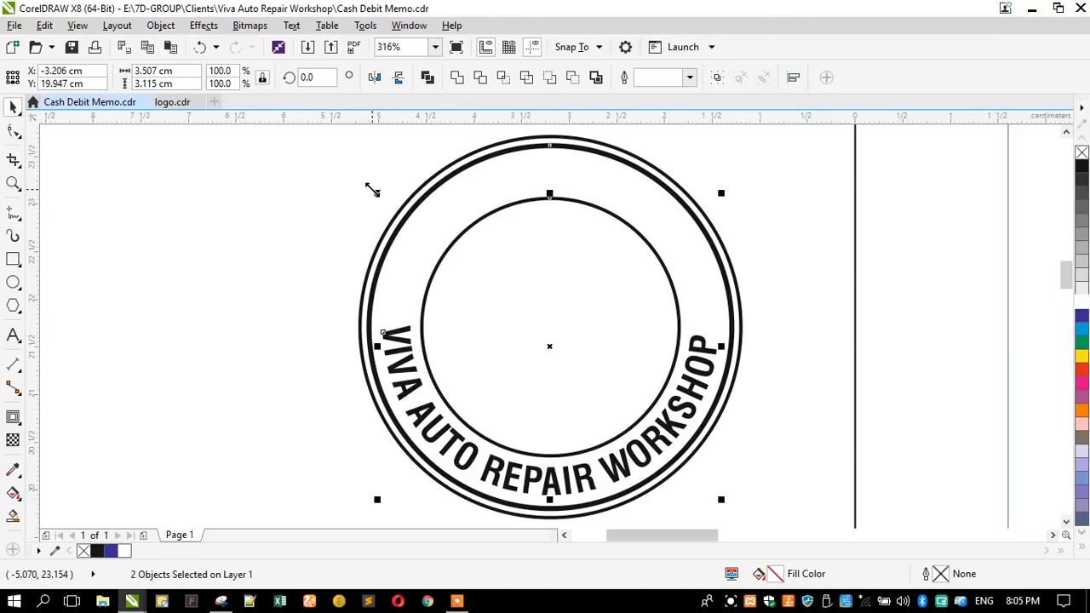
pyautogui.click(395, 241)
pyautogui.click(396, 337)
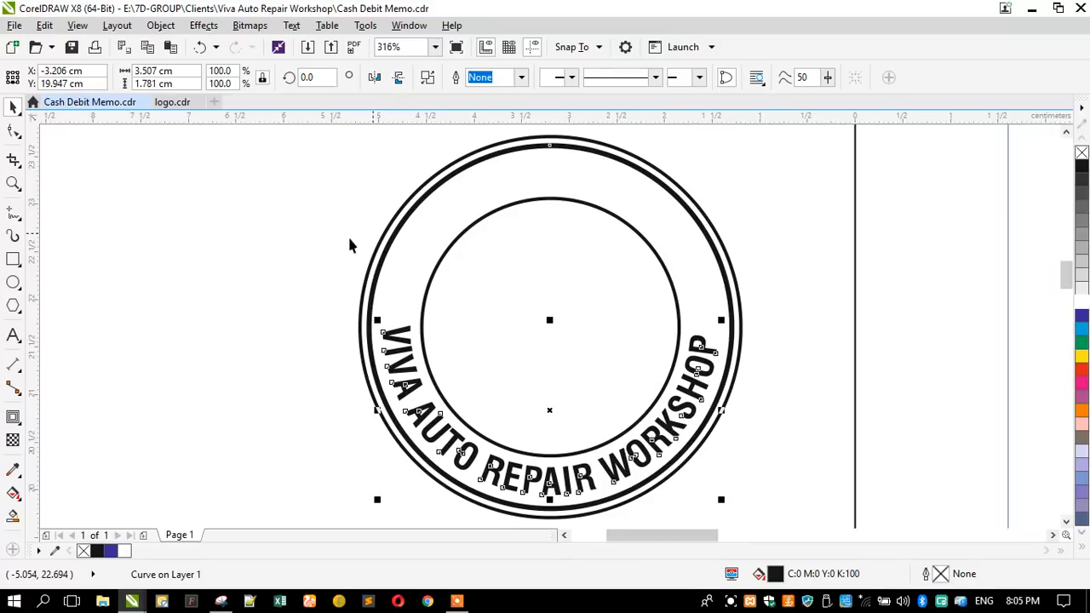
pyautogui.click(304, 239)
# Add the artistic text "ورشة فيفا لتصليح السيارات" beside the stamp
pyautogui.click(13, 336)
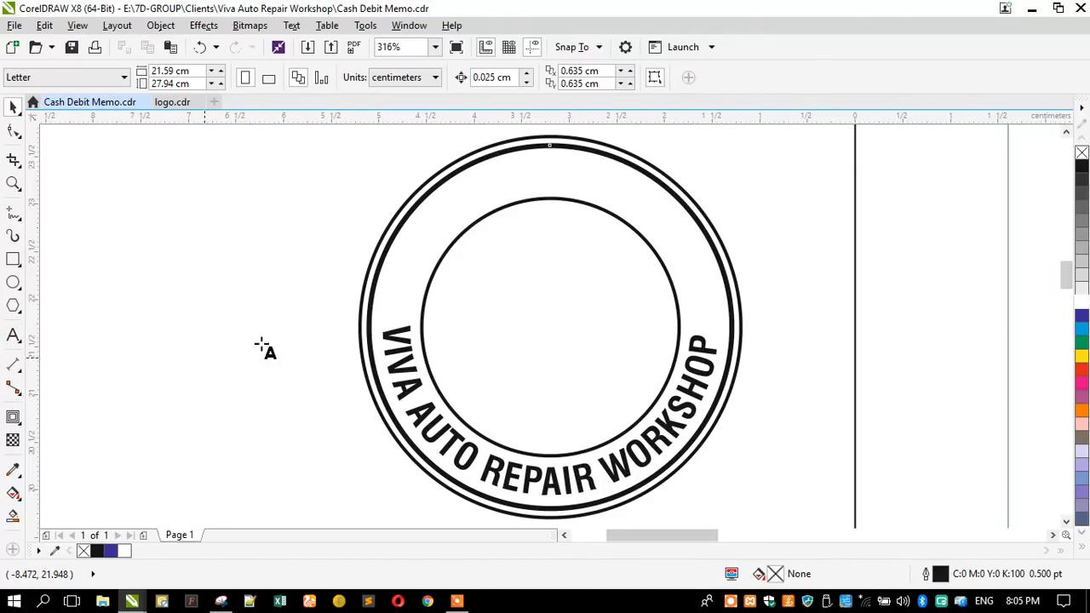
pyautogui.click(263, 340)
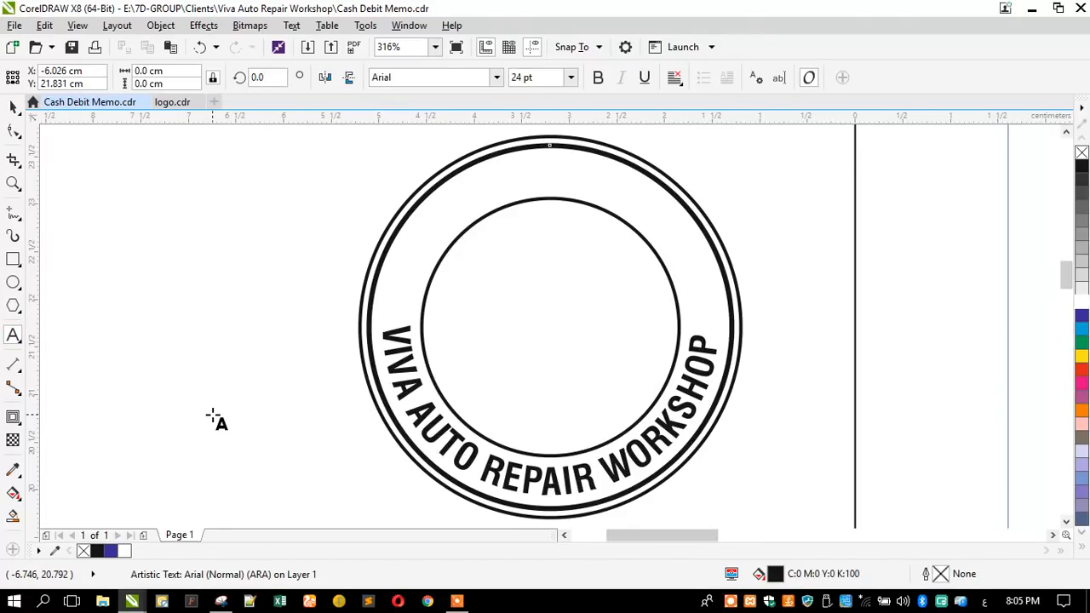
pyautogui.write('ورشة')
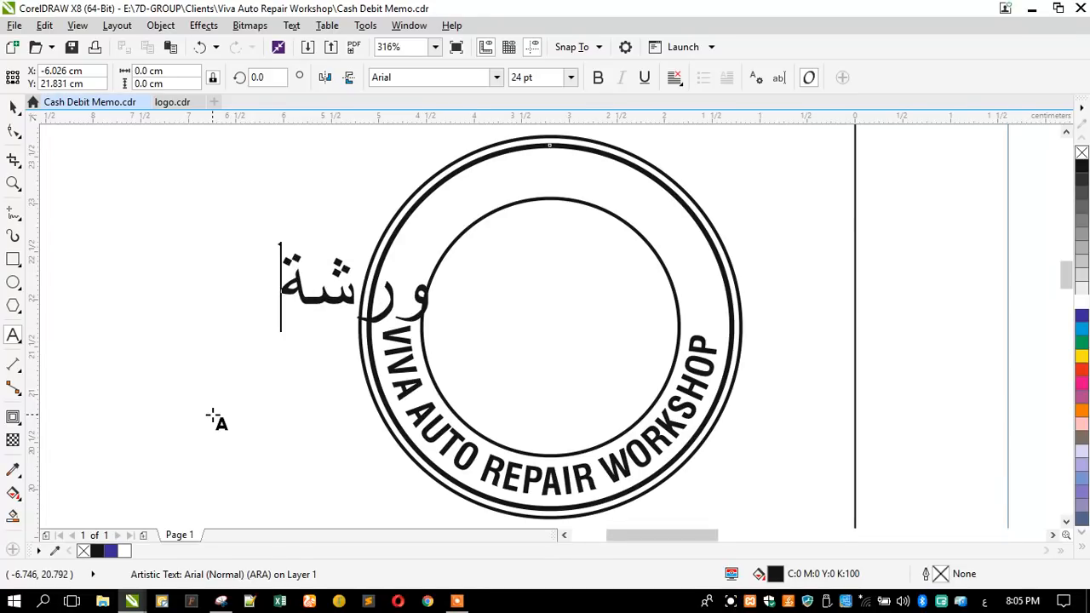
pyautogui.write(' فيع')
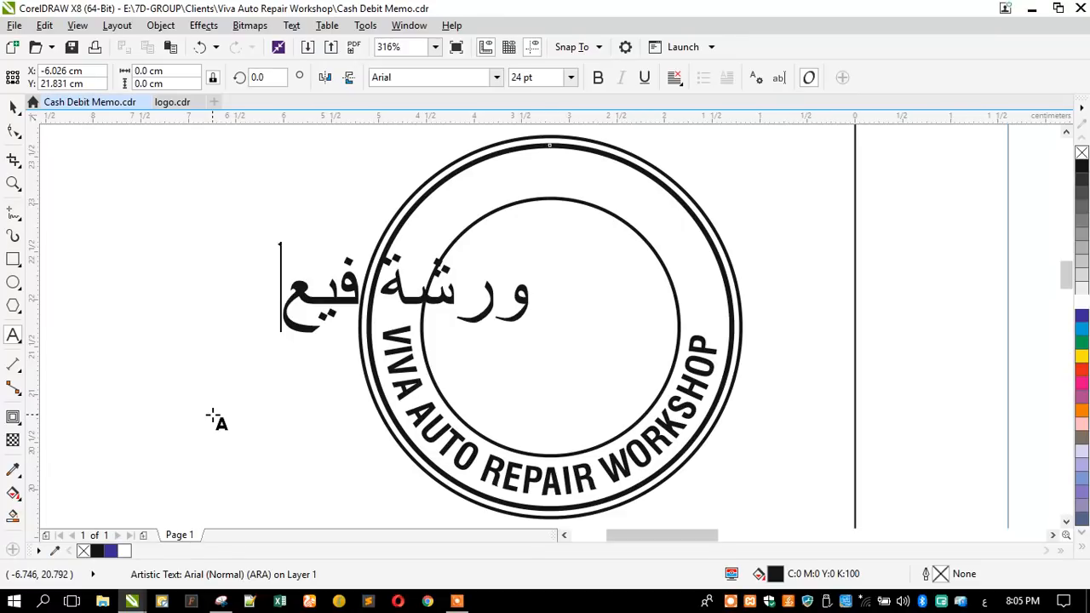
pyautogui.press('BackSpace')
pyautogui.write('فا')
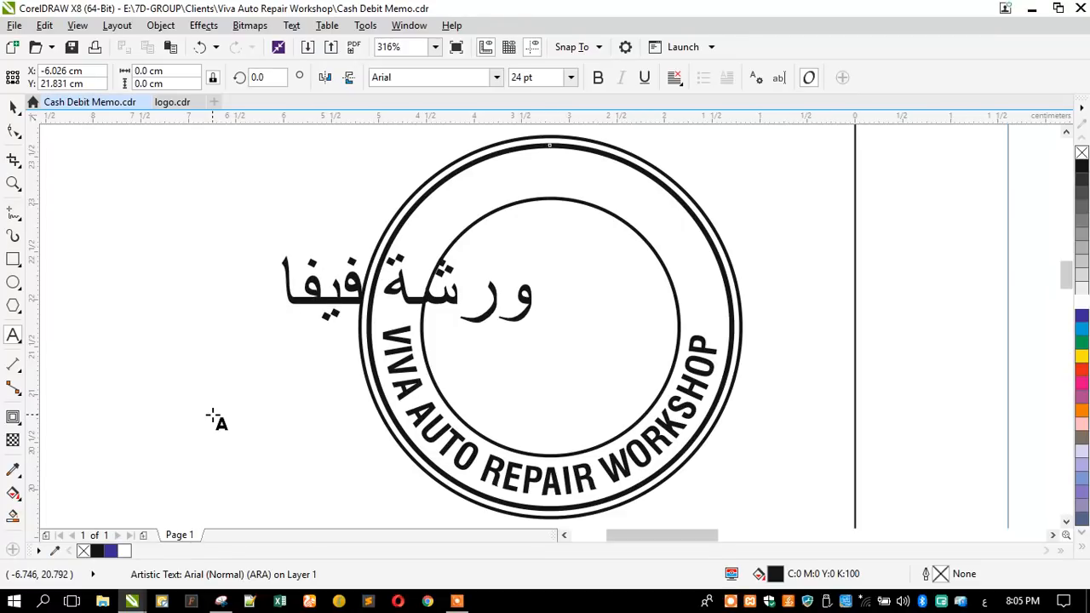
pyautogui.write(' لتصليح السيارا')
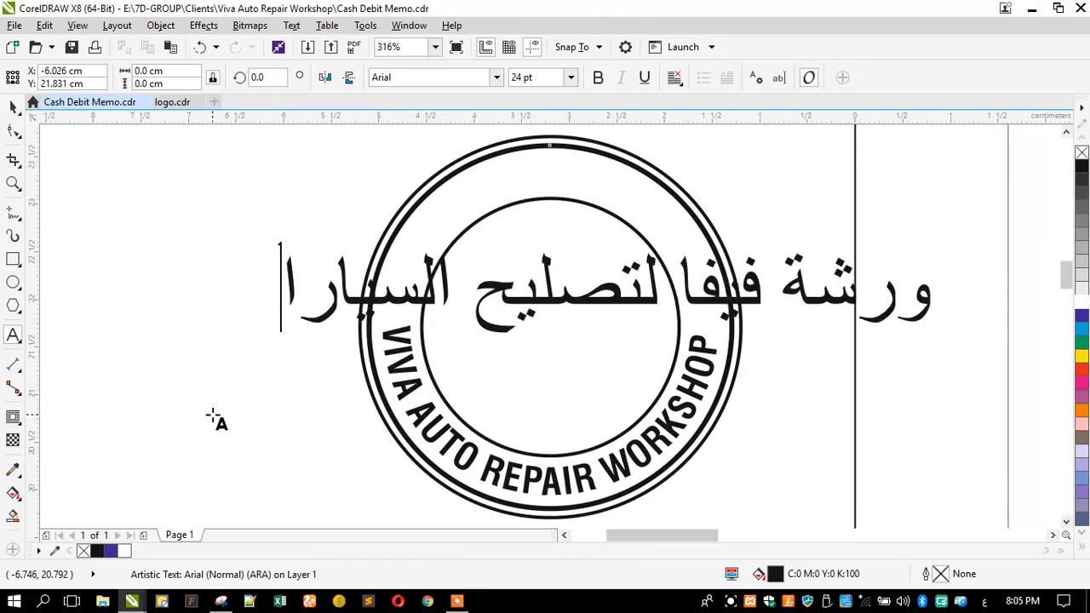
pyautogui.write('ت')
pyautogui.click(13, 106)
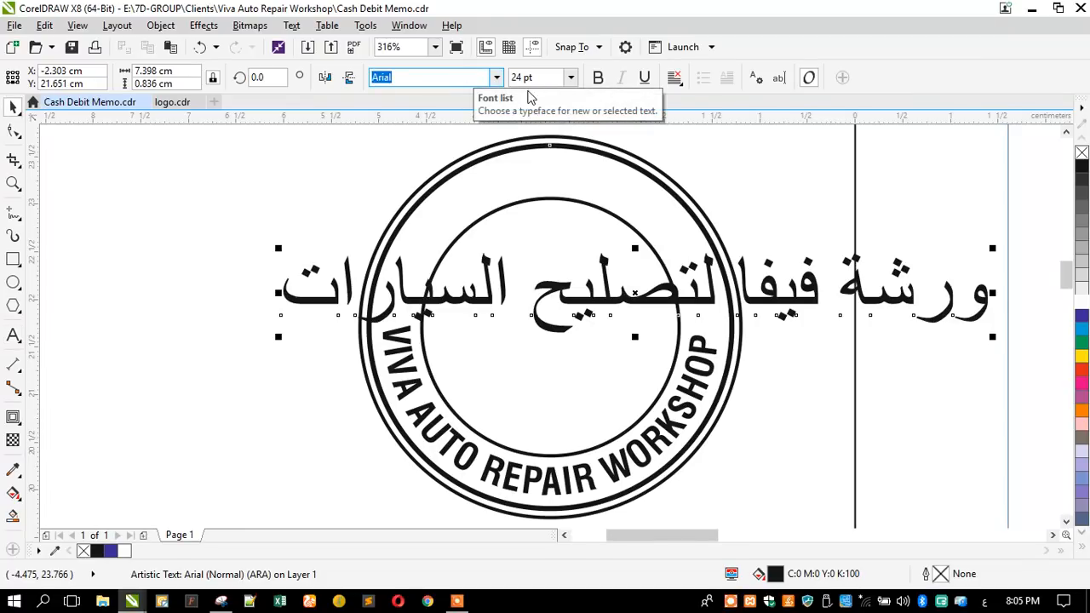
# Apply Font 346 to the Arabic text, shrink it to about 3.90 cm wide and place it over the ring's upper part
pyautogui.click(497, 78)
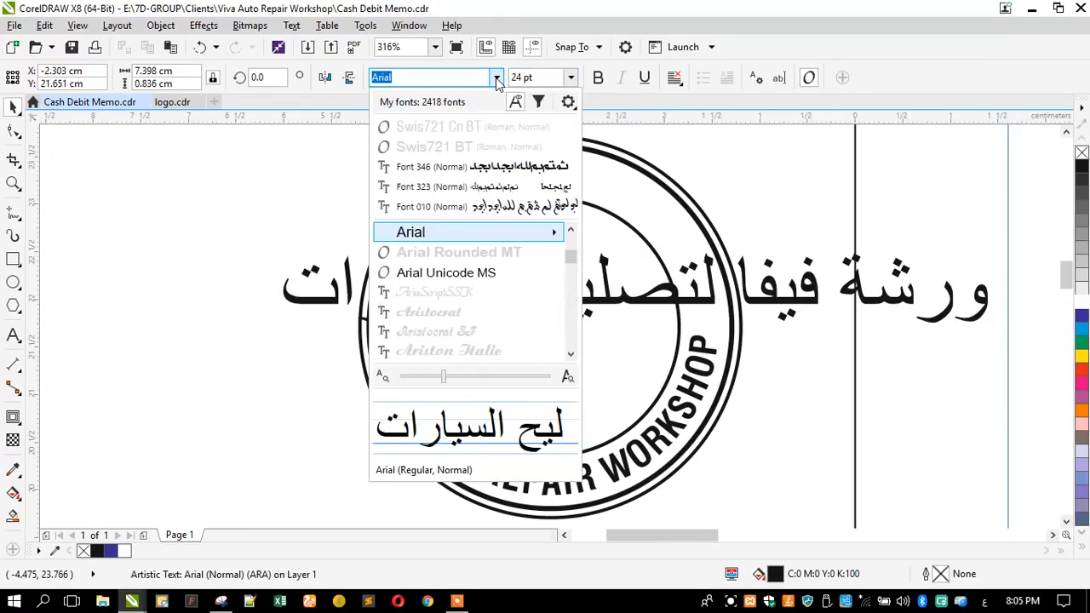
pyautogui.click(464, 168)
pyautogui.moveTo(274, 341); pyautogui.dragTo(343, 228)
pyautogui.moveTo(346, 227); pyautogui.dragTo(344, 223)
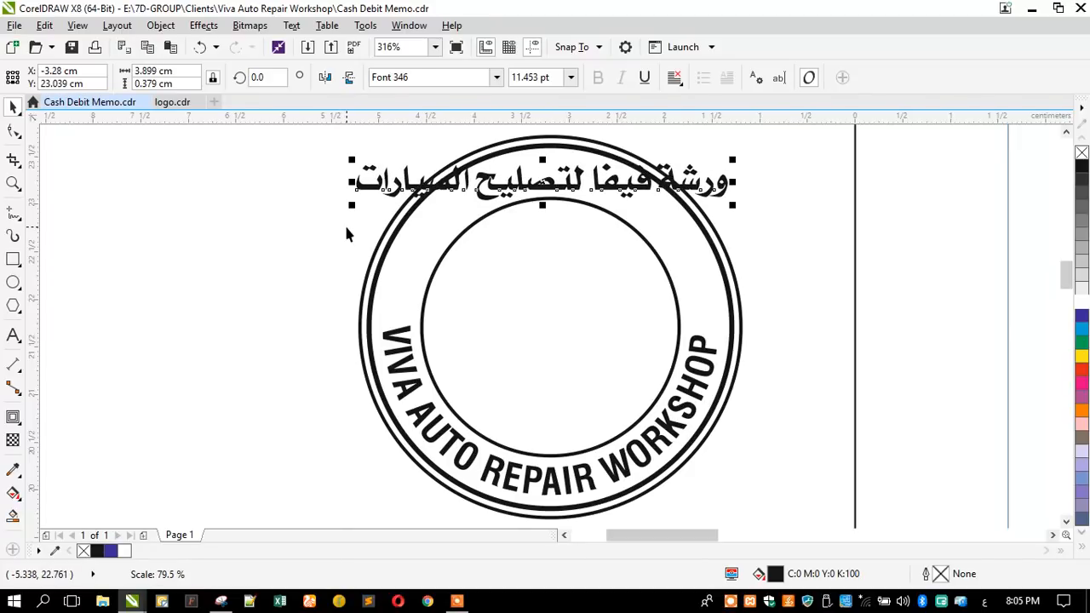
pyautogui.scroll(-2, 344, 223)
pyautogui.moveTo(336, 292); pyautogui.dragTo(341, 380)
pyautogui.rightClick(341, 381)
pyautogui.scroll(1, 400, 182)
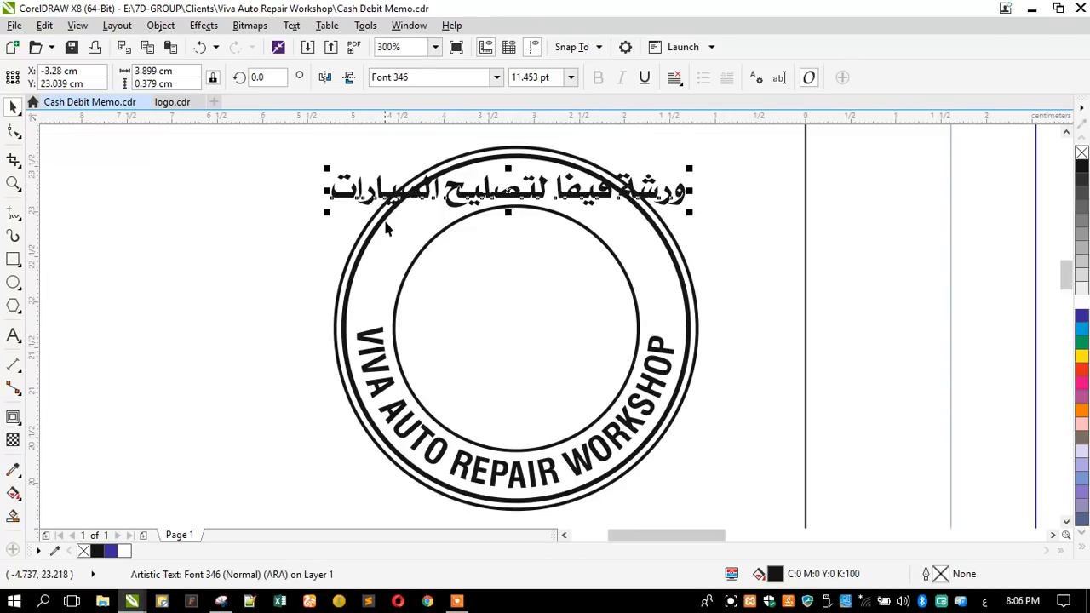
# Centre the Arabic text horizontally on the stamp's circles
pyautogui.keyDown('shift'); pyautogui.click(387, 236); pyautogui.keyUp('shift')
pyautogui.press('c')
pyautogui.click(360, 221)
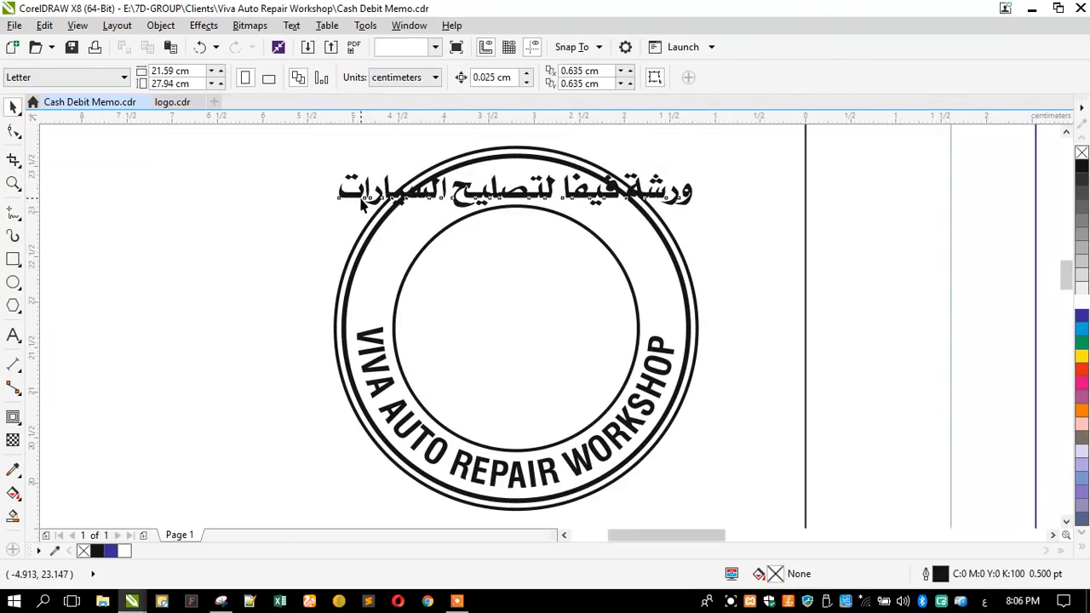
# Fit the Arabic text to the middle circle's path so it curves inside the ring's upper half
pyautogui.click(367, 203)
pyautogui.click(291, 25)
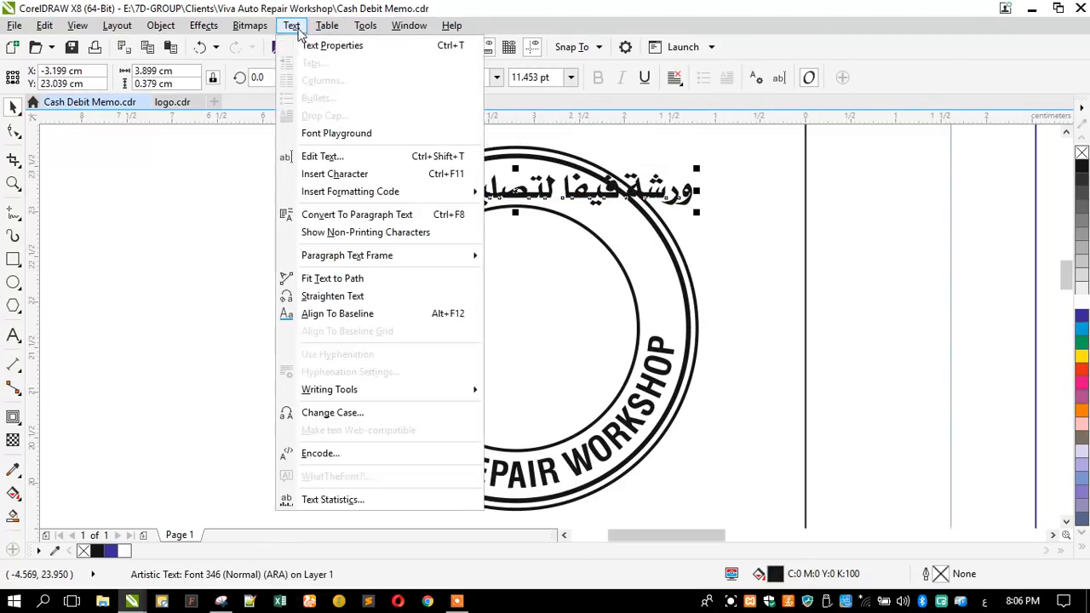
pyautogui.click(349, 277)
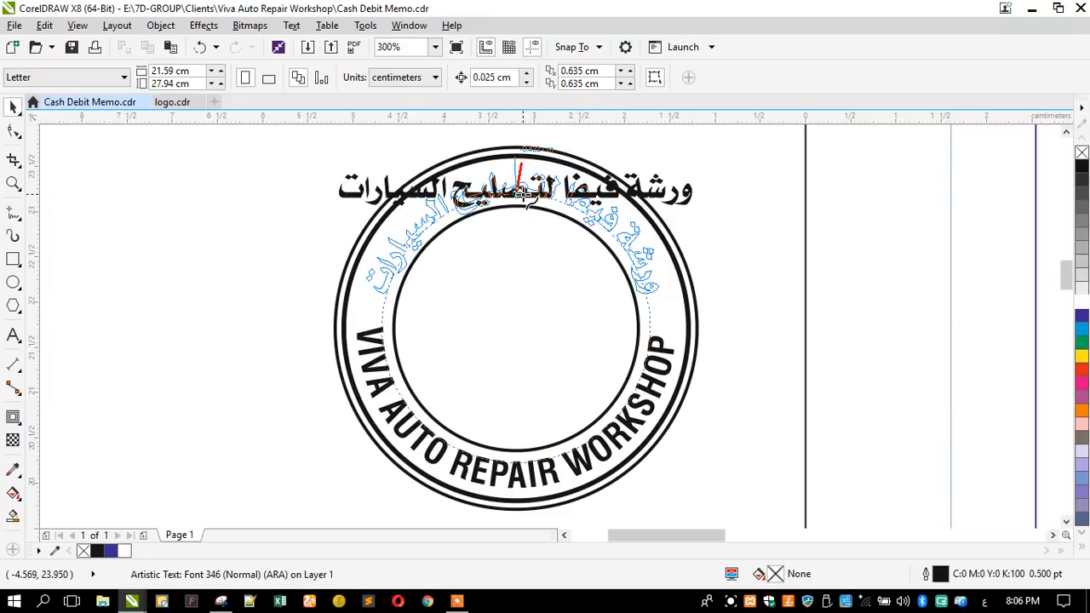
pyautogui.click(525, 192)
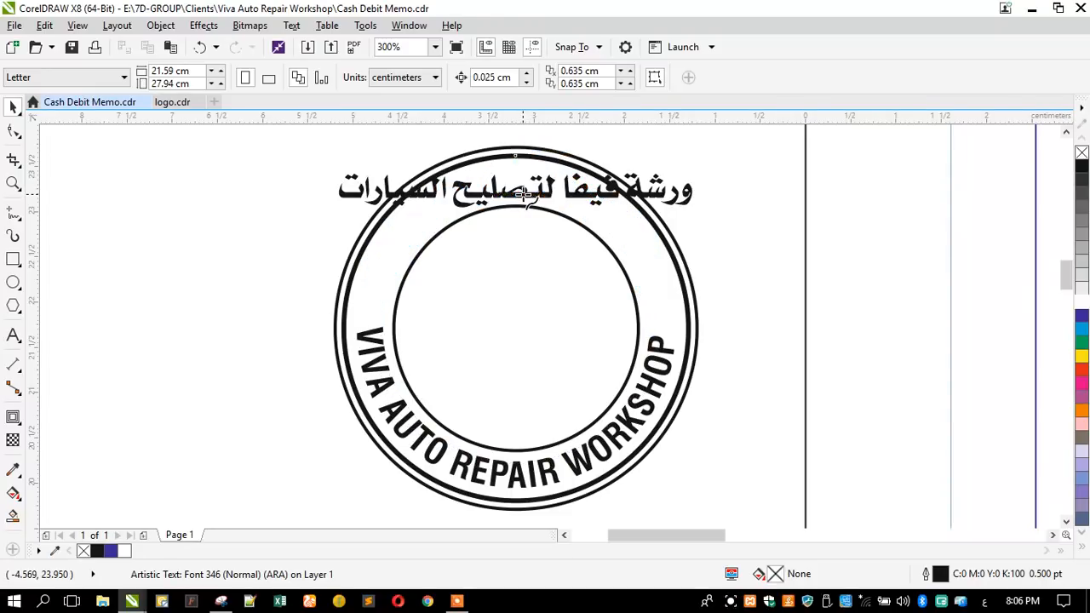
# Break the curved Arabic text apart from the circle it follows
pyautogui.click(476, 231)
pyautogui.click(465, 216)
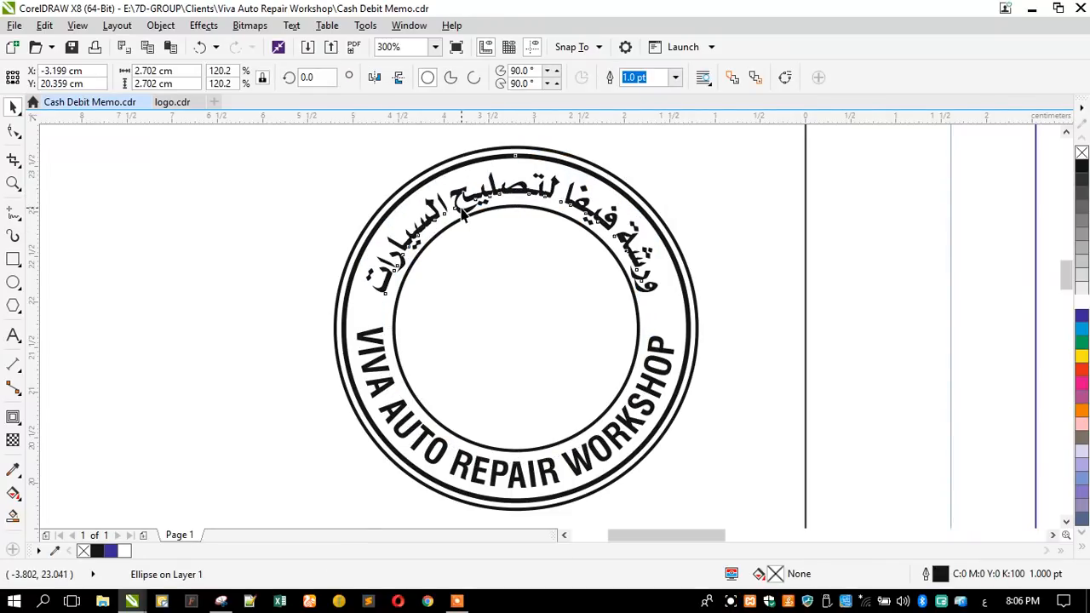
pyautogui.click(161, 24)
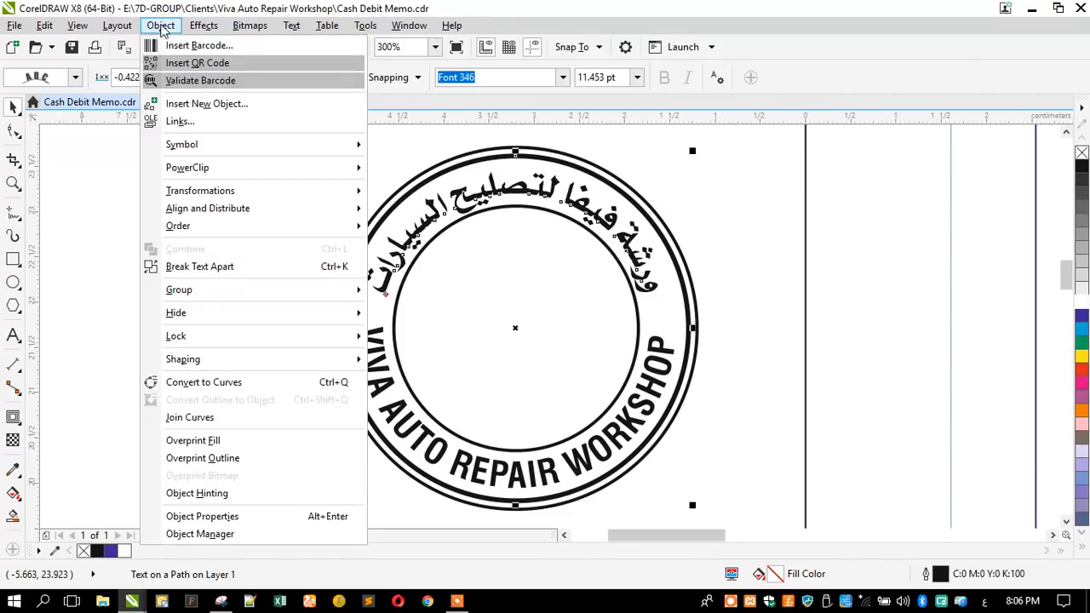
pyautogui.click(185, 266)
pyautogui.click(192, 244)
# Weld the Arabic text's letters into a single curve object
pyautogui.click(398, 257)
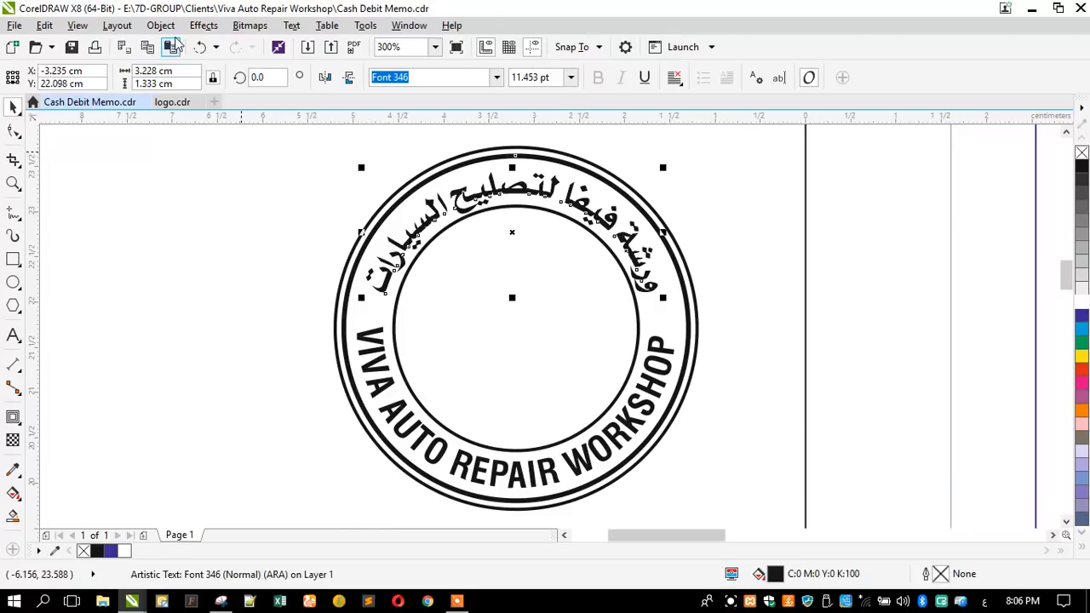
pyautogui.click(160, 25)
pyautogui.moveTo(346, 361)
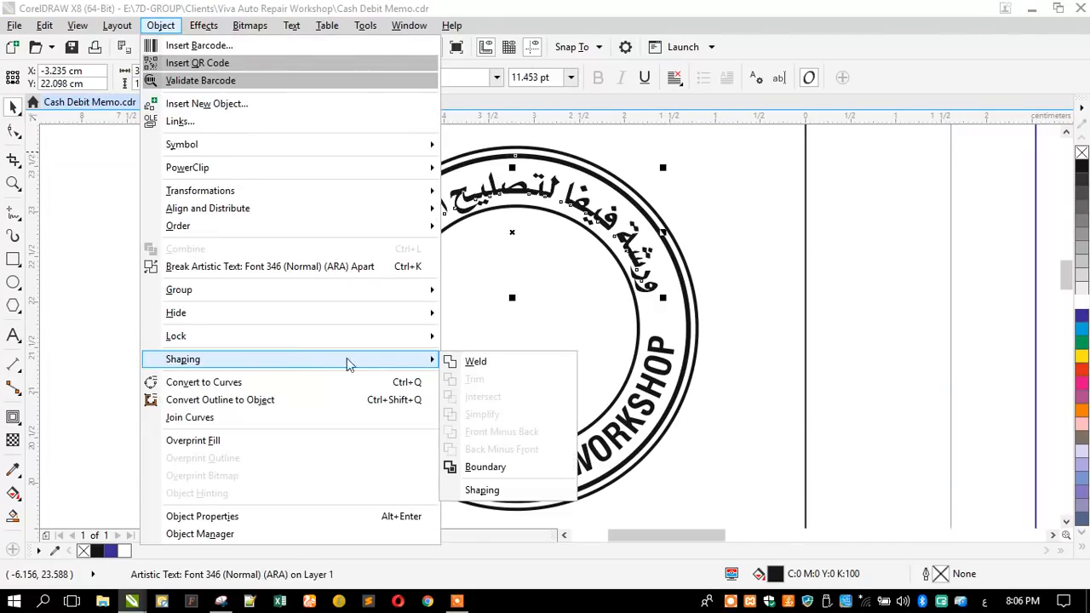
pyautogui.click(469, 364)
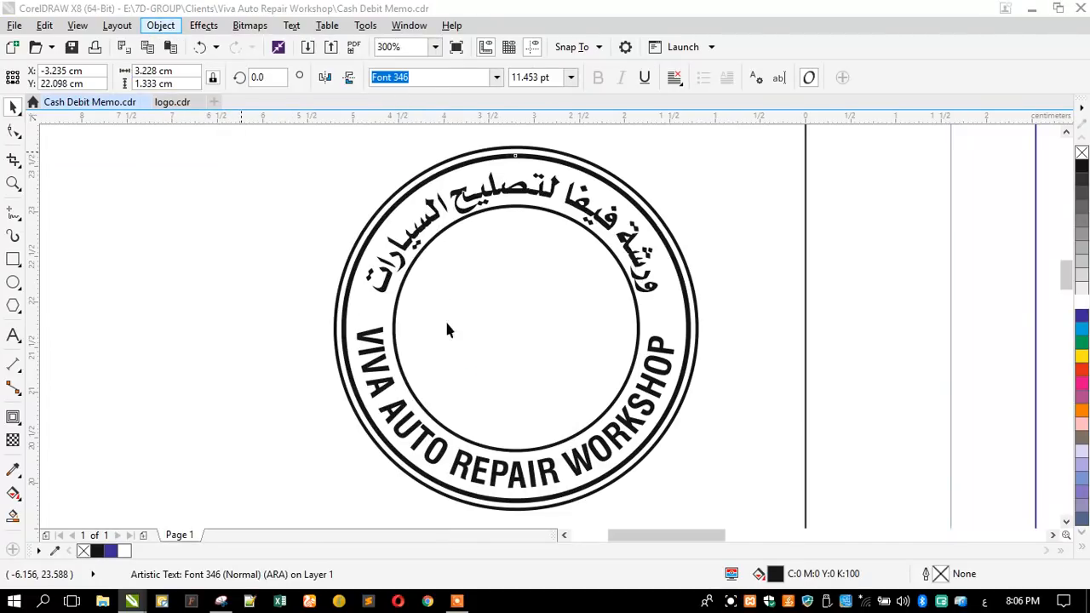
# Enlarge the Arabic text together with the outer circle about their common centre until the circle is about 4.12 cm wide
pyautogui.keyDown('shift'); pyautogui.click(449, 162); pyautogui.keyUp('shift')
pyautogui.scroll(1, 448, 149)
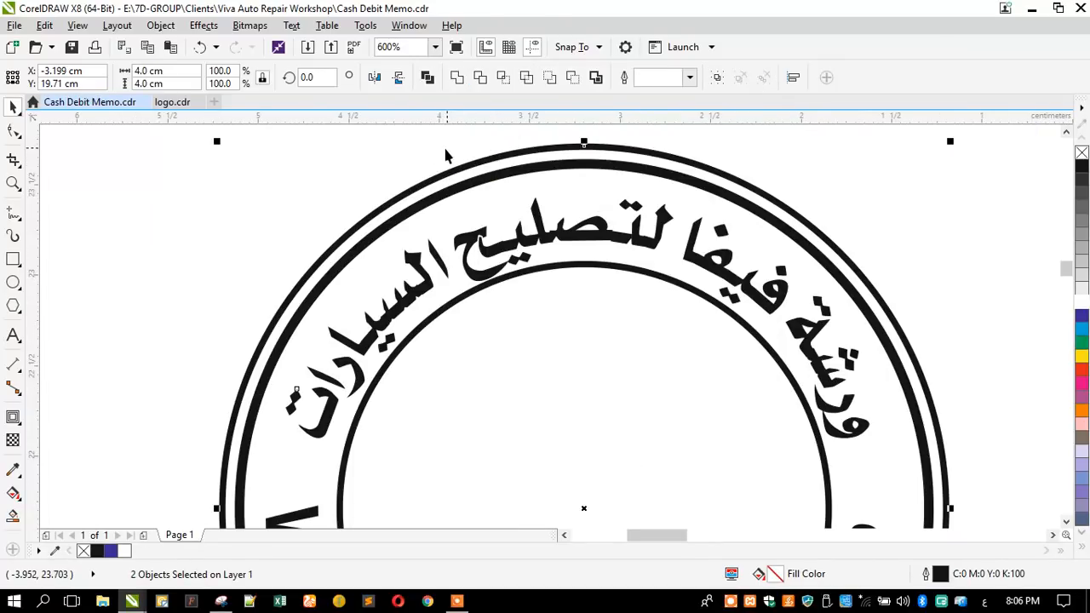
pyautogui.press('Escape')
pyautogui.click(416, 271)
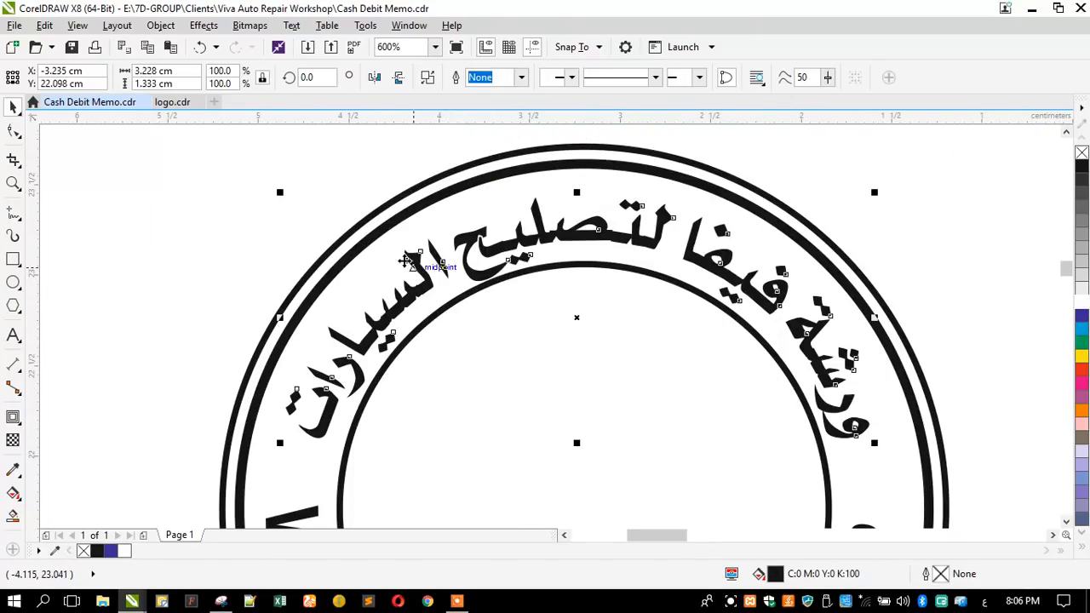
pyautogui.keyDown('shift'); pyautogui.click(339, 224); pyautogui.keyUp('shift')
pyautogui.moveTo(217, 144); pyautogui.dragTo(204, 135)
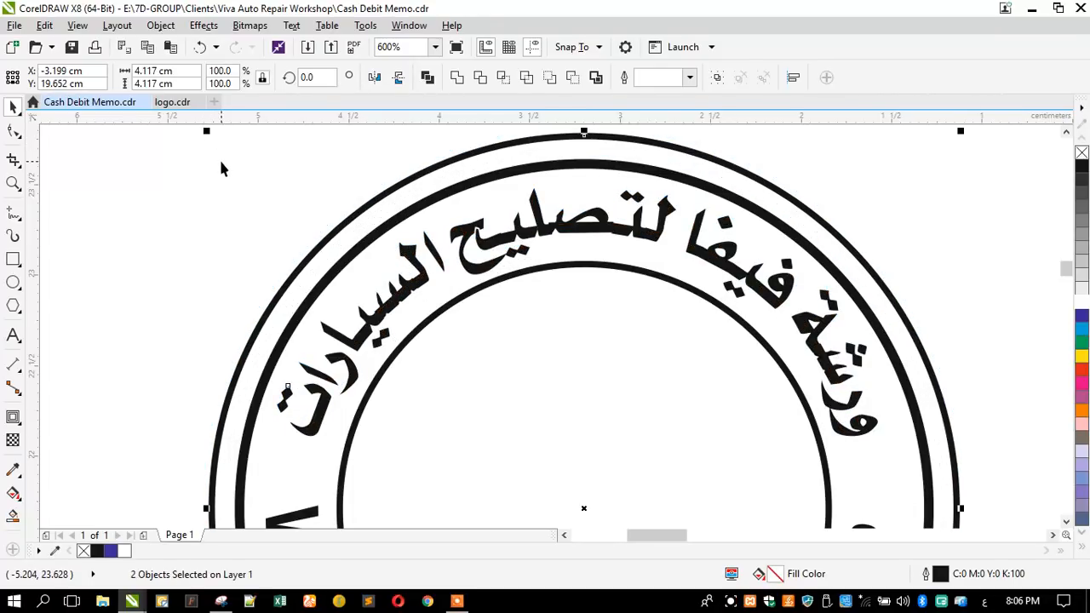
# Try to set the outermost circle's width and height to 4 cm
pyautogui.click(320, 228)
pyautogui.click(333, 230)
pyautogui.moveTo(182, 72); pyautogui.dragTo(16, 96)
pyautogui.write('4')
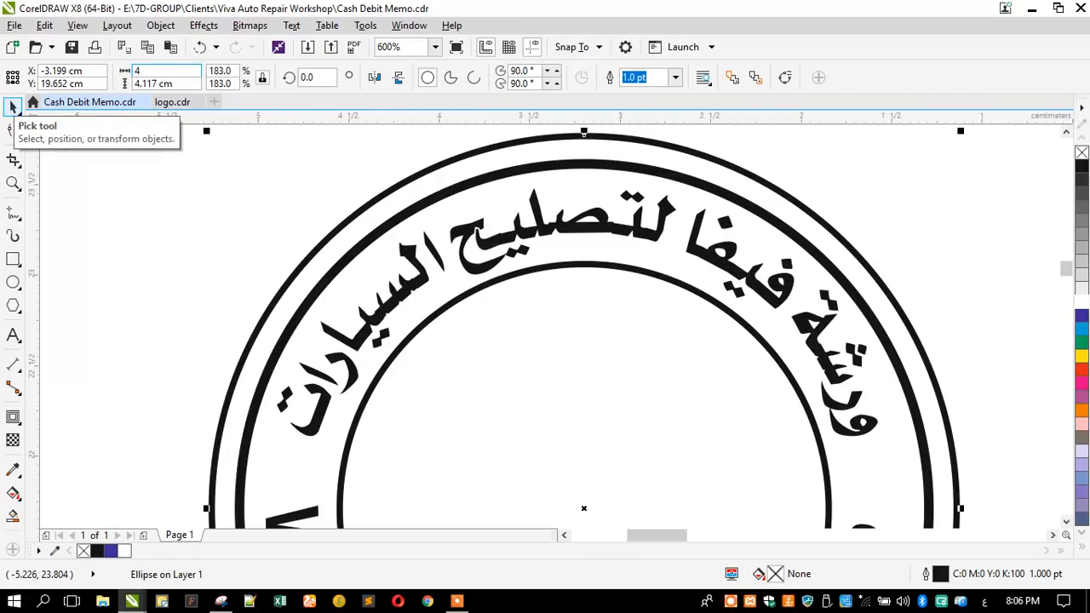
pyautogui.press('Return')
pyautogui.scroll(-1, 392, 194)
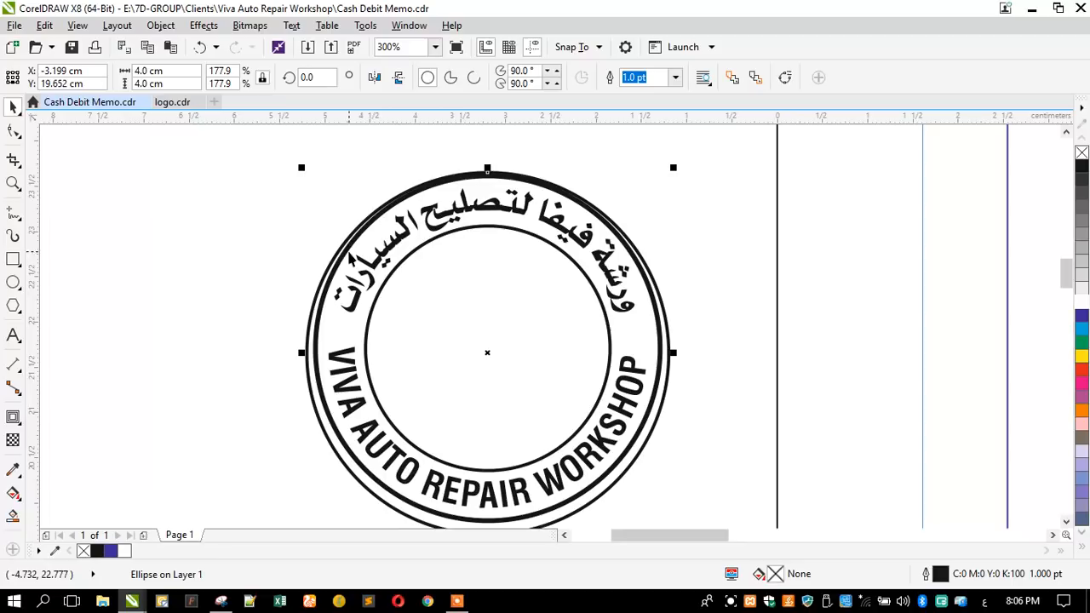
pyautogui.click(199, 47)
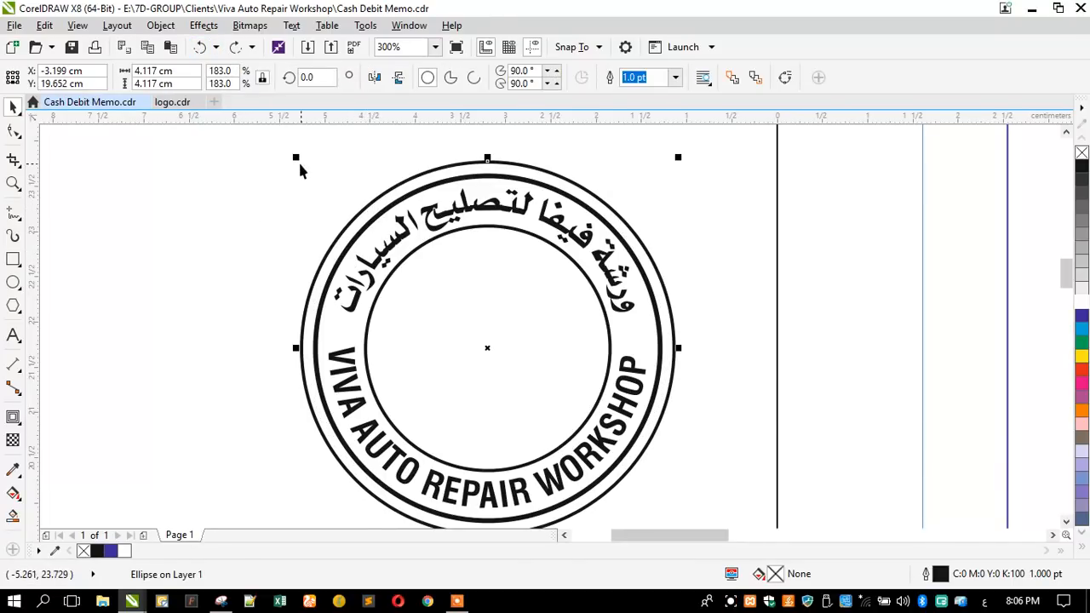
# Shrink the outermost circle about its centre, set its size to 4 cm and align its centre with the neighbouring circle
pyautogui.moveTo(297, 159); pyautogui.dragTo(288, 173)
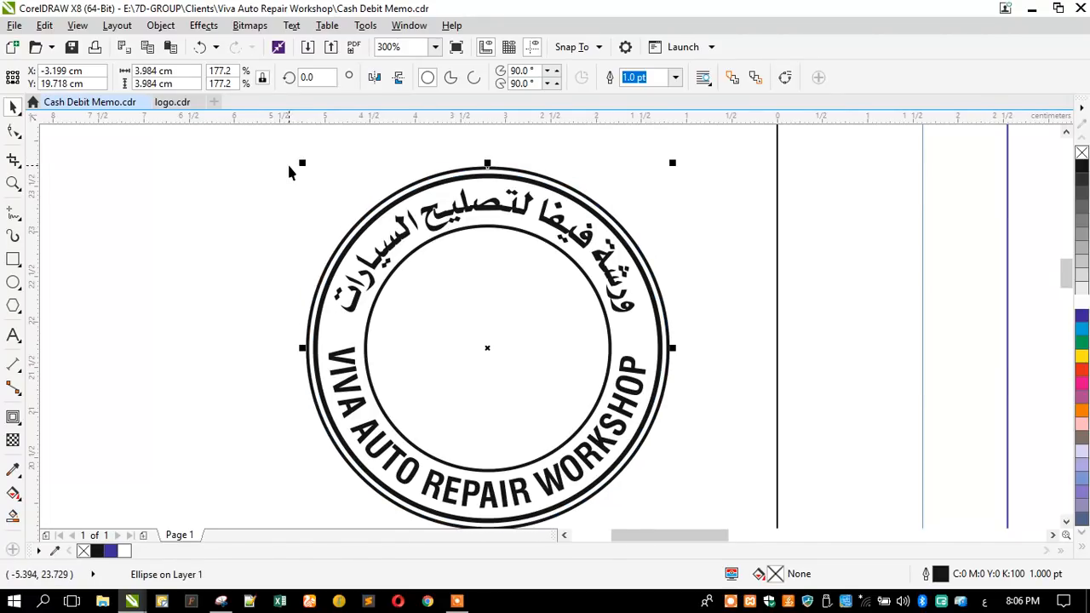
pyautogui.write('4')
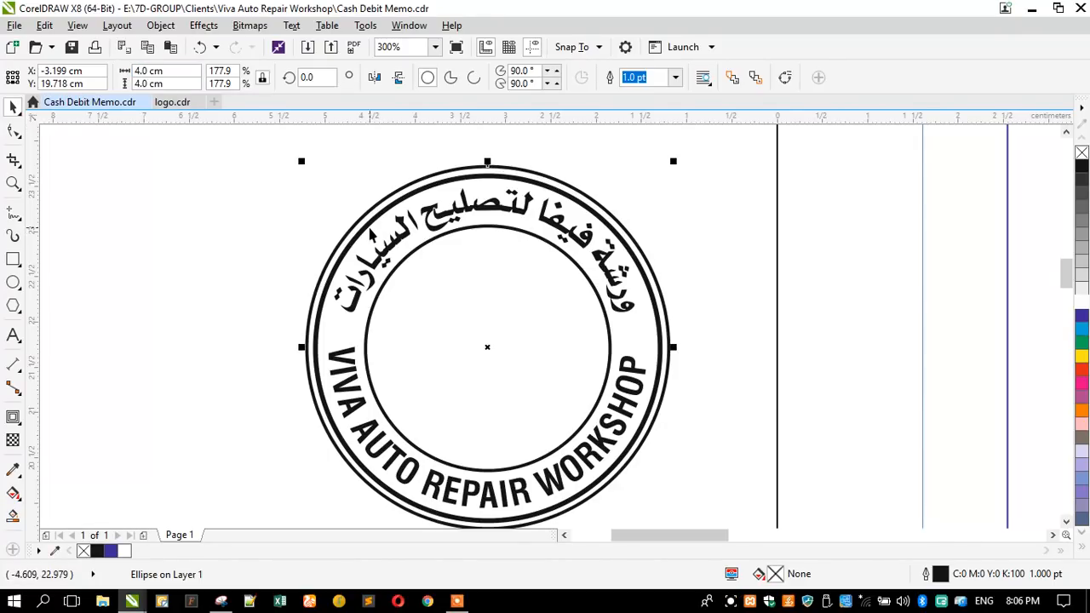
pyautogui.keyDown('shift'); pyautogui.click(372, 232); pyautogui.keyUp('shift')
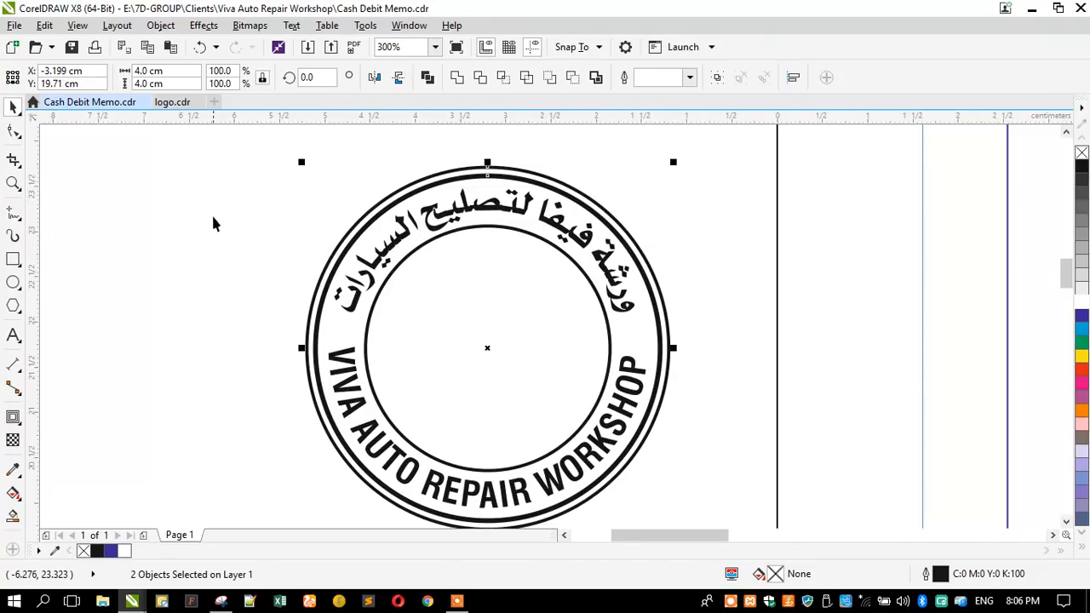
pyautogui.click(220, 242)
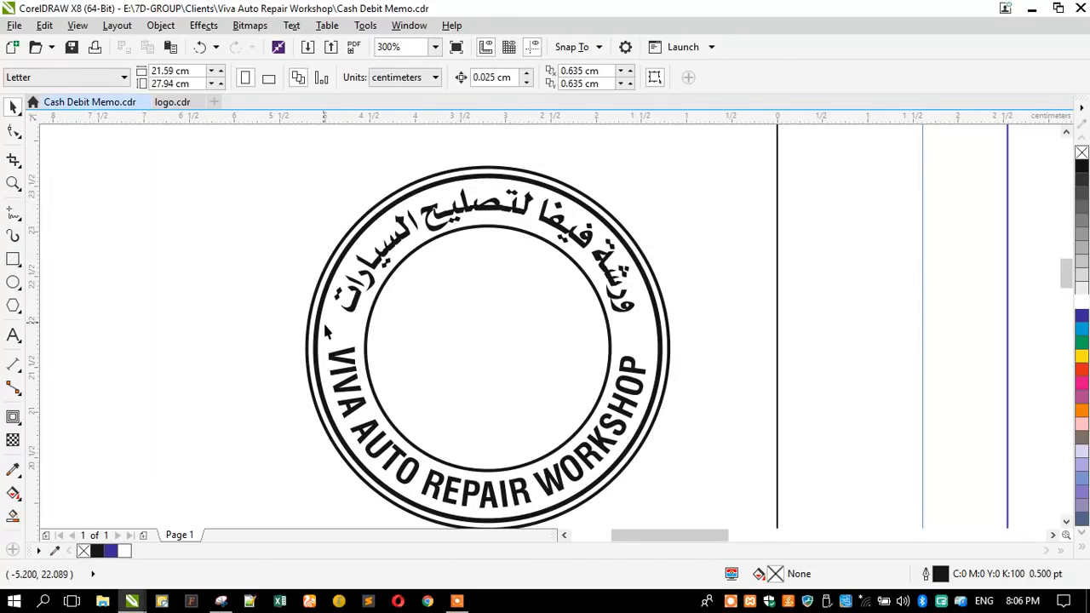
# Draw a five-pointed star about 0.45 cm wide on the empty area left of the stamp
pyautogui.click(14, 306)
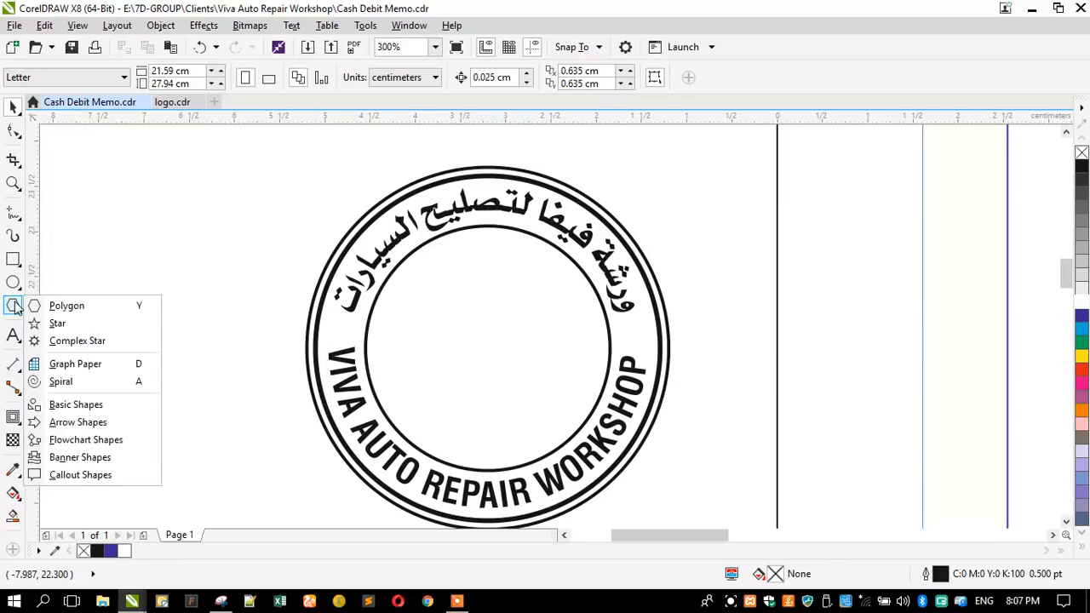
pyautogui.click(88, 326)
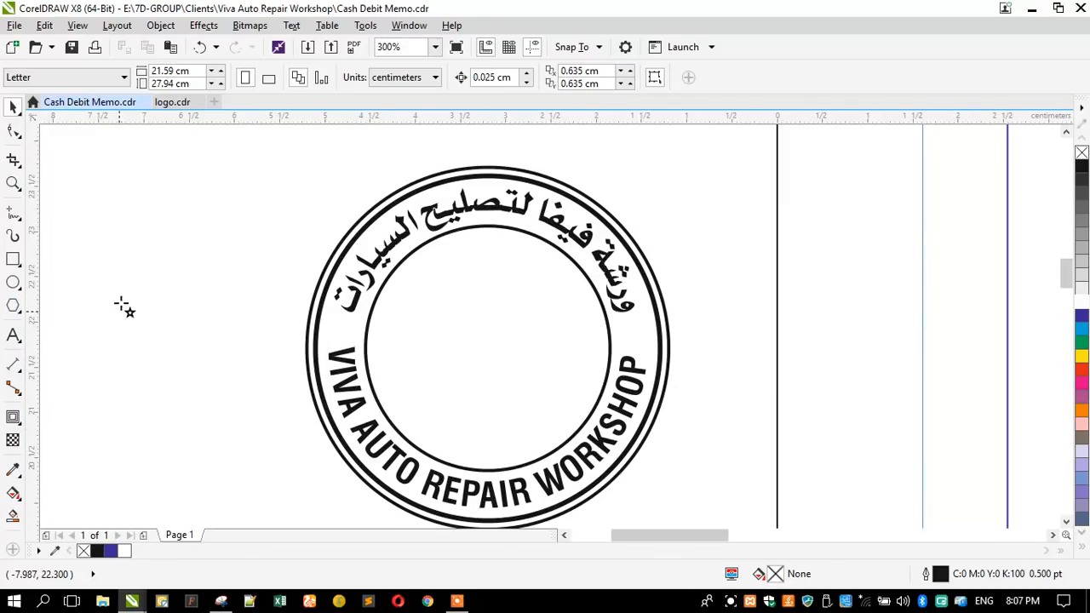
pyautogui.moveTo(115, 297); pyautogui.dragTo(170, 345)
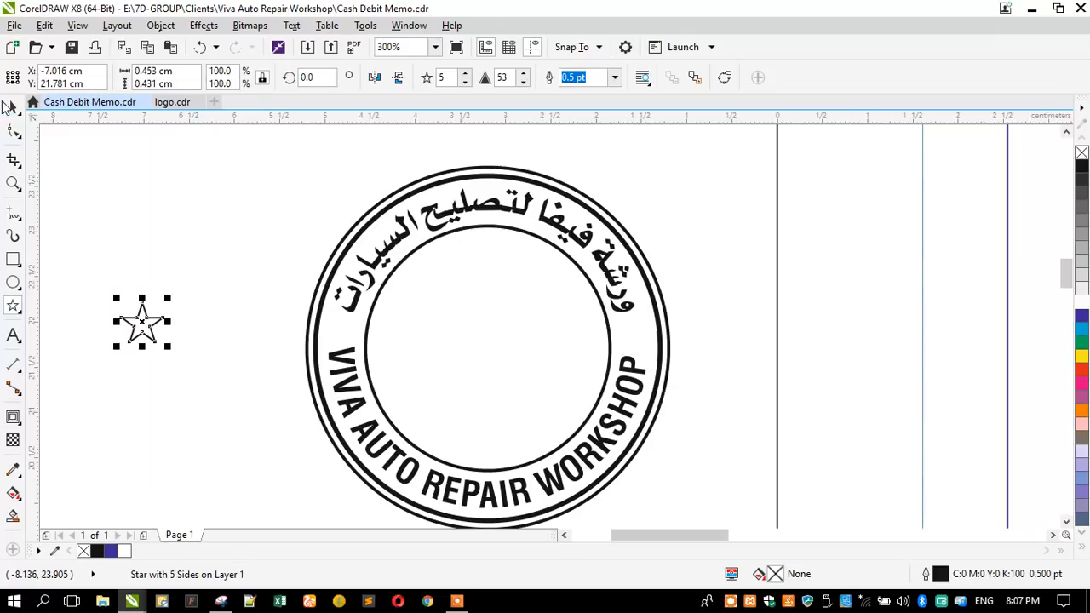
pyautogui.click(10, 105)
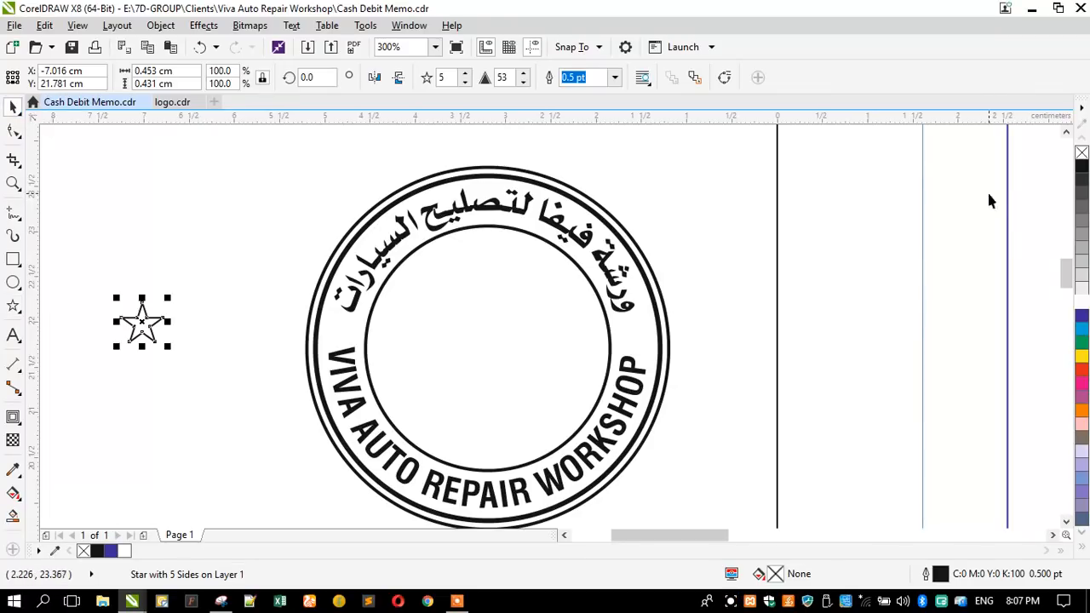
# Fill the star with the dark blue used in the memo and remove its outline
pyautogui.click(1080, 169)
pyautogui.rightClick(1082, 152)
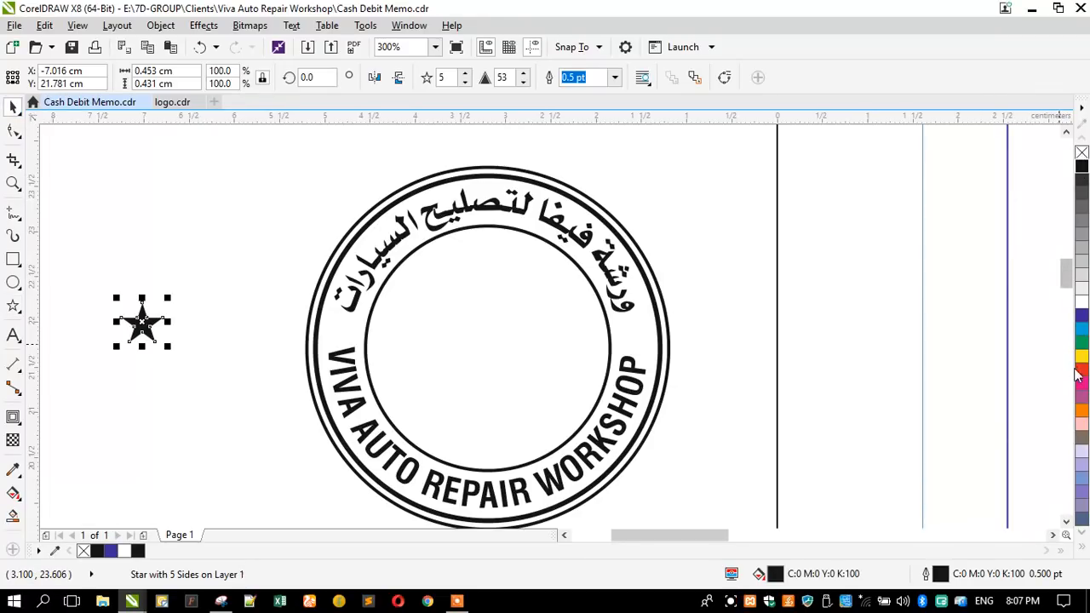
pyautogui.click(1082, 316)
# Place the star in the ring's left gap between the Arabic and English texts and shrink it to about 0.24 cm wide
pyautogui.moveTo(116, 346); pyautogui.dragTo(342, 331)
pyautogui.scroll(4, 343, 330)
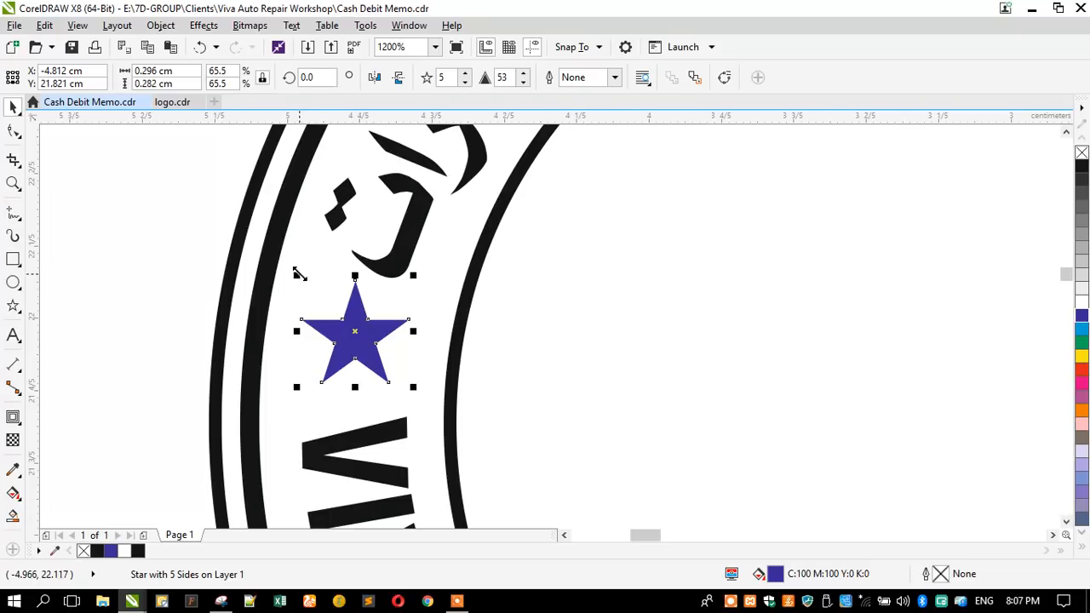
pyautogui.moveTo(306, 274); pyautogui.dragTo(320, 278)
# Copy the star into the ring's right gap and adjust its position midway between the Arabic and English texts
pyautogui.moveTo(357, 347); pyautogui.dragTo(641, 378)
pyautogui.scroll(-2, 349, 341)
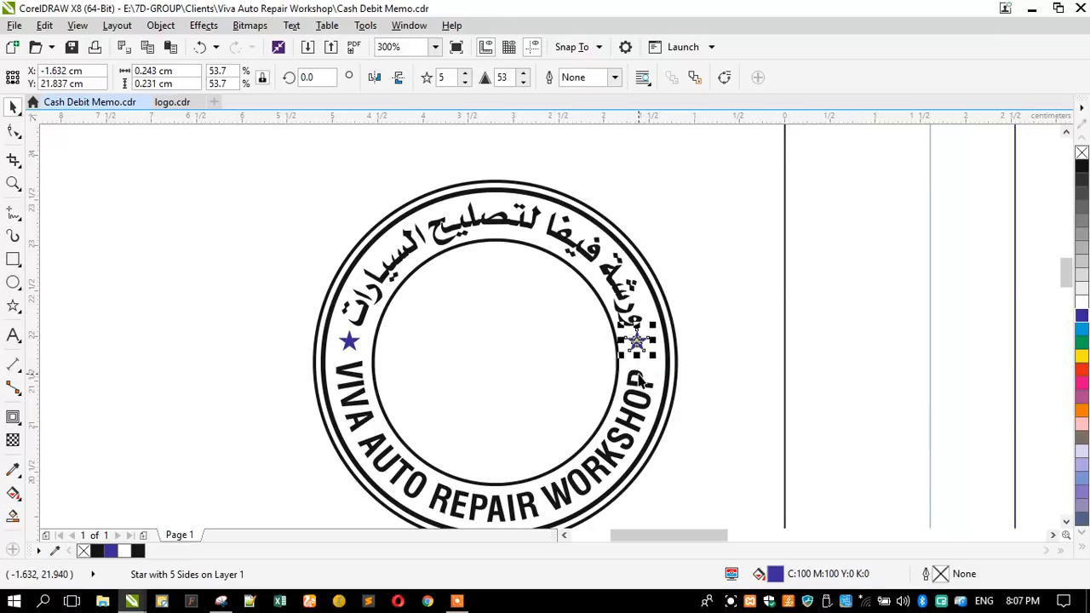
pyautogui.scroll(1, 639, 343)
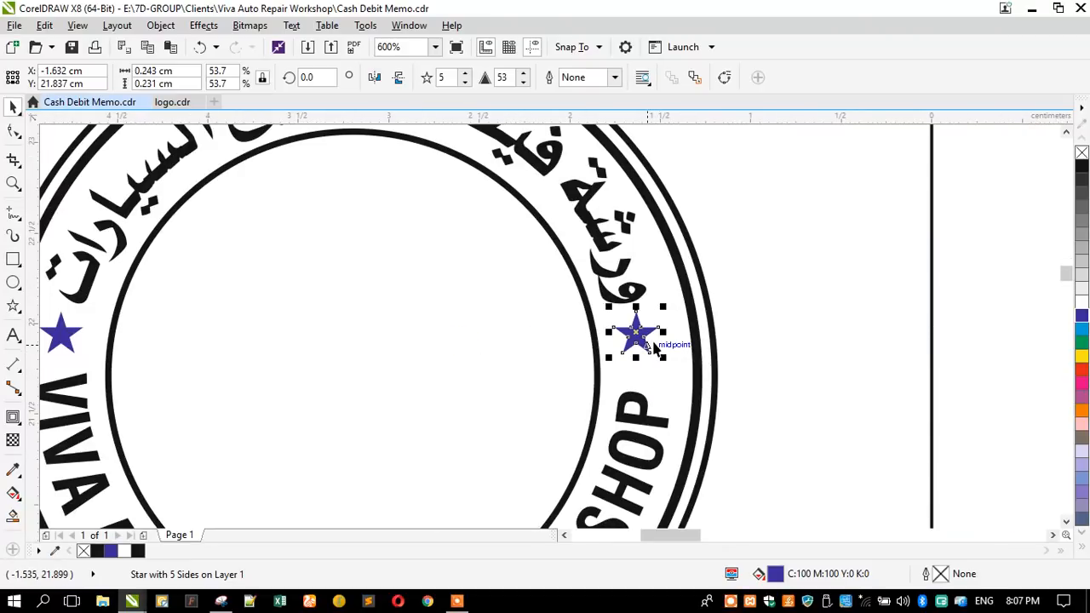
pyautogui.scroll(-1, 654, 344)
pyautogui.scroll(1, 648, 342)
pyautogui.moveTo(644, 343); pyautogui.dragTo(649, 360)
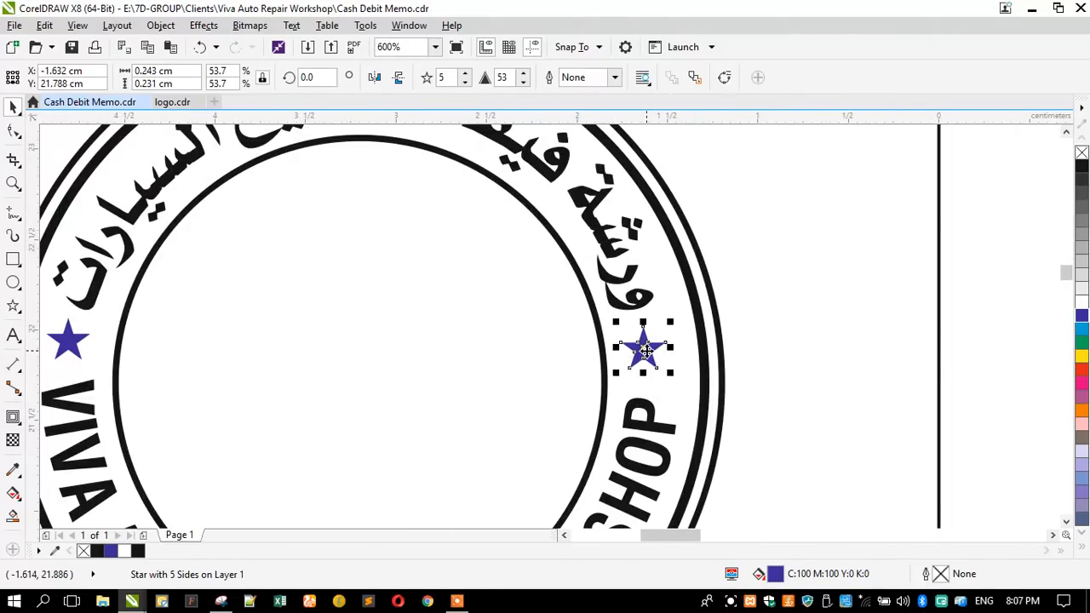
pyautogui.scroll(1, 647, 351)
pyautogui.scroll(-2, 655, 353)
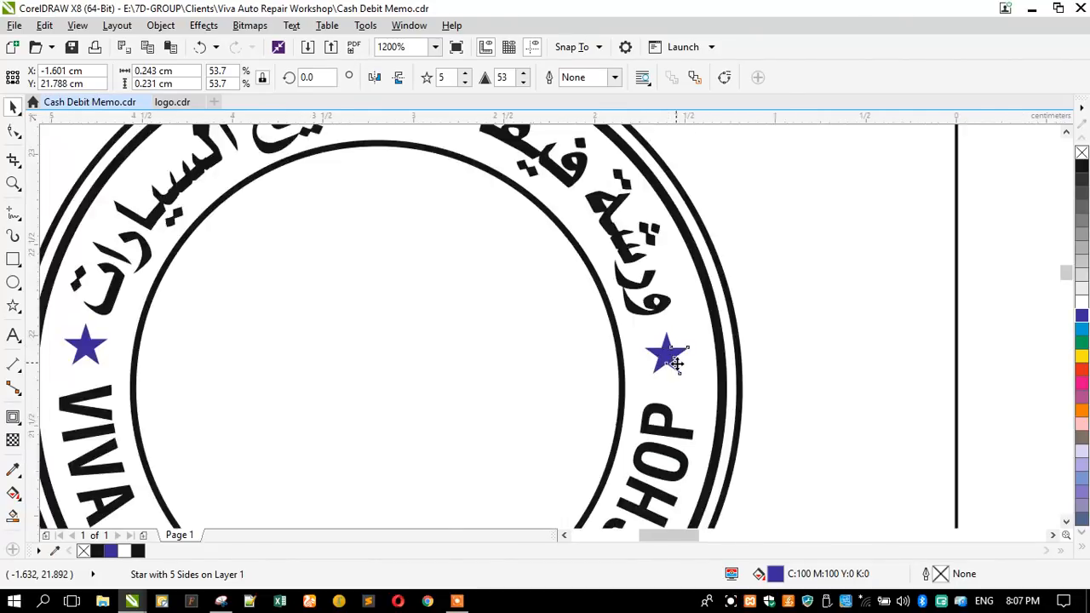
# Rotate the English text together with the middle circle by about 1.7° around their common centre
pyautogui.click(663, 394)
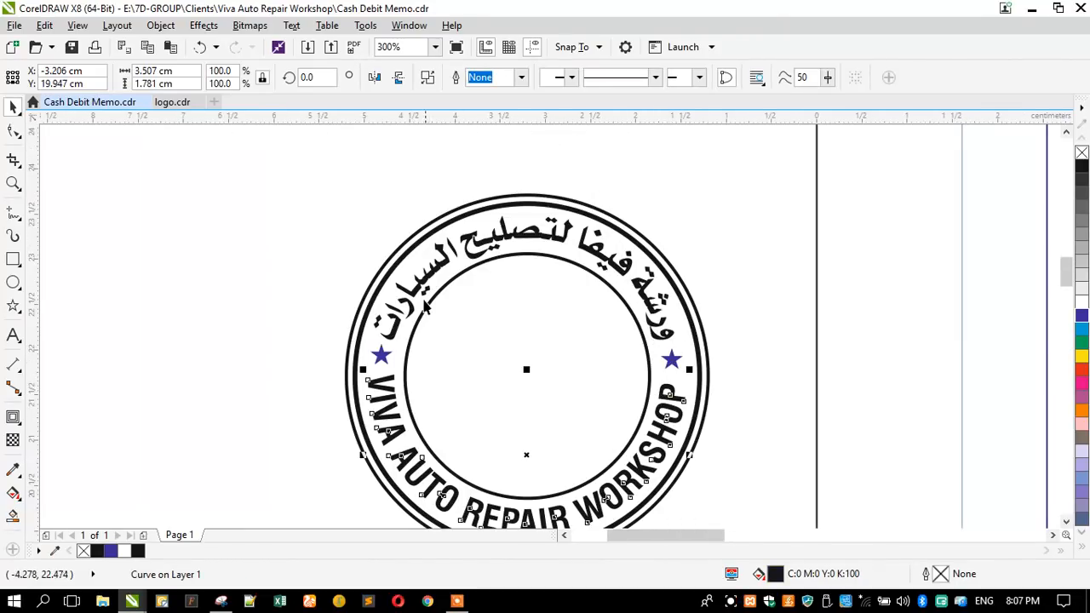
pyautogui.keyDown('shift'); pyautogui.click(394, 267); pyautogui.keyUp('shift')
pyautogui.click(394, 266)
pyautogui.moveTo(344, 198); pyautogui.dragTo(338, 200)
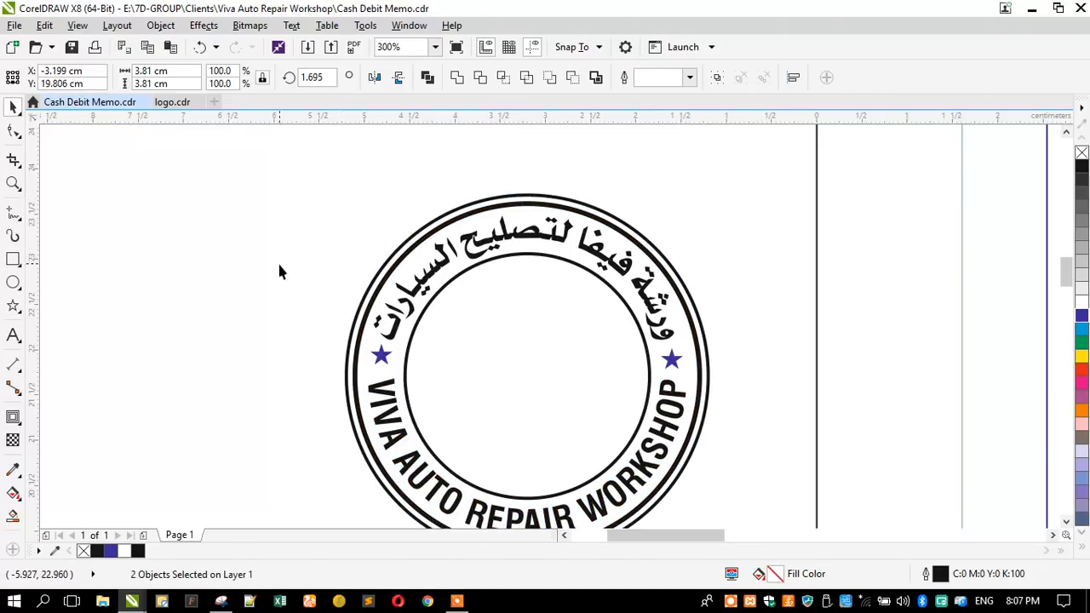
# Move the left star slightly down so it sits evenly between the Arabic and English texts
pyautogui.click(280, 271)
pyautogui.scroll(3, 380, 356)
pyautogui.click(375, 336)
pyautogui.moveTo(374, 336); pyautogui.dragTo(368, 376)
pyautogui.scroll(-1, 375, 332)
pyautogui.scroll(-1, 416, 288)
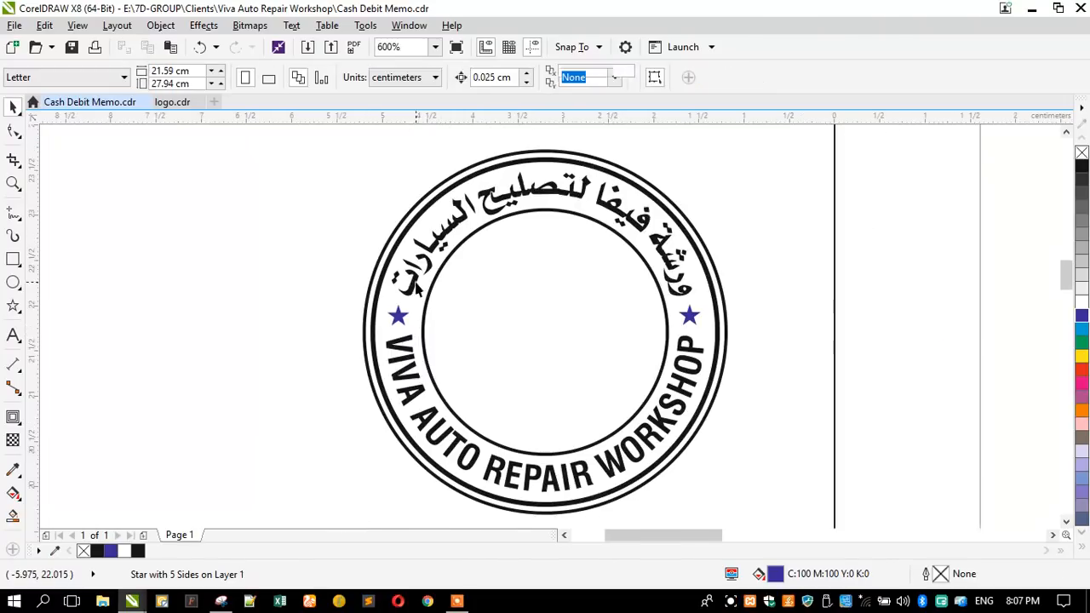
# Fill the curved Arabic and English texts with the same dark blue as the stars
pyautogui.click(698, 231)
pyautogui.keyDown('shift'); pyautogui.click(708, 379); pyautogui.keyUp('shift')
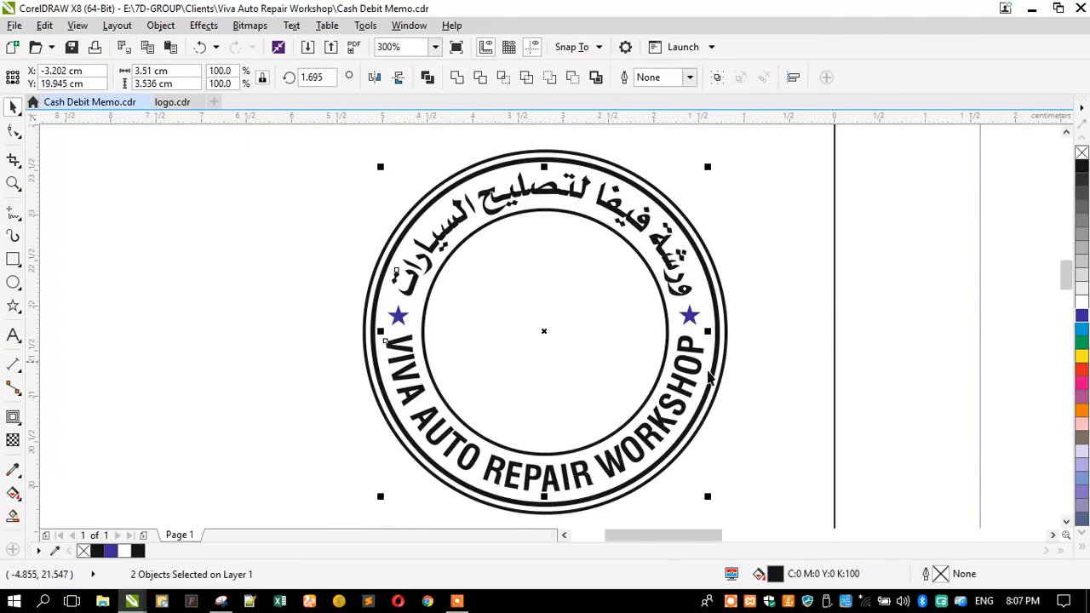
pyautogui.click(1081, 316)
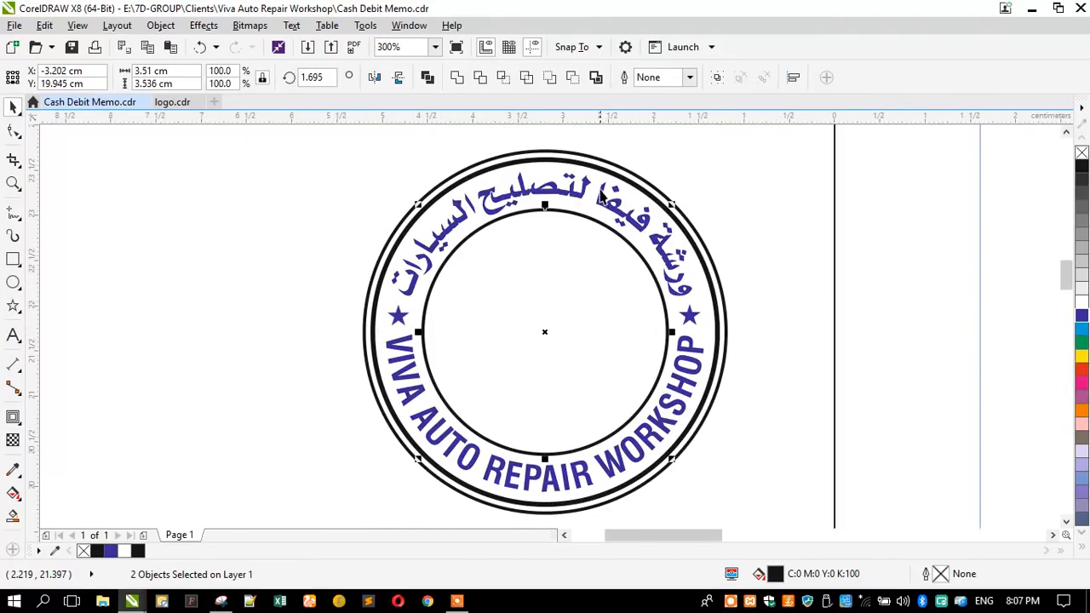
# Give the outlines of all three stamp circles the same dark blue colour
pyautogui.click(576, 152)
pyautogui.keyDown('shift'); pyautogui.click(576, 157); pyautogui.keyUp('shift')
pyautogui.keyDown('shift'); pyautogui.click(574, 151); pyautogui.keyUp('shift')
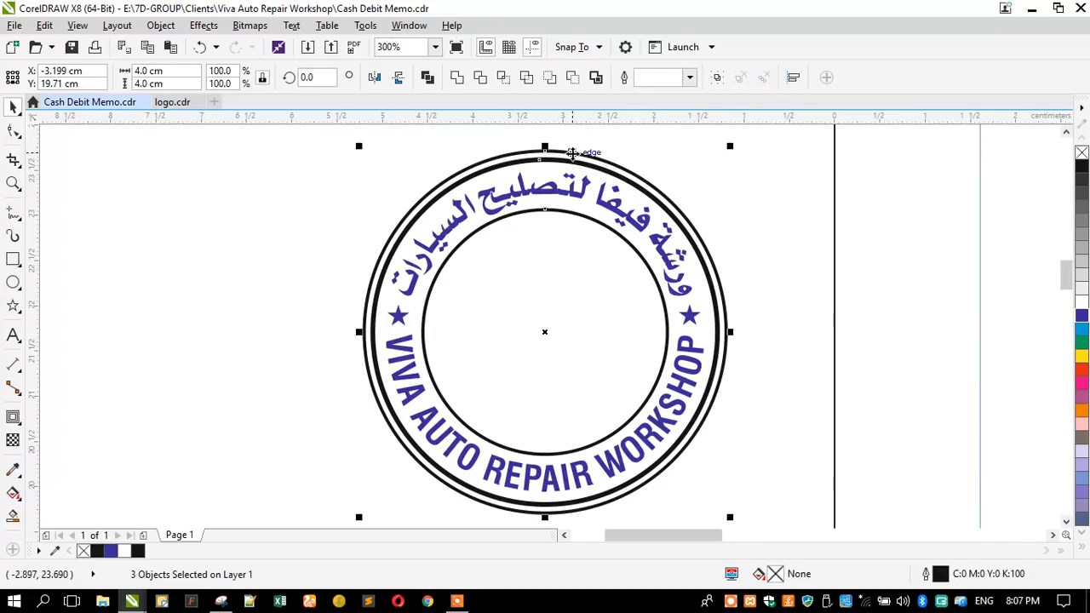
pyautogui.rightClick(1078, 320)
pyautogui.click(265, 300)
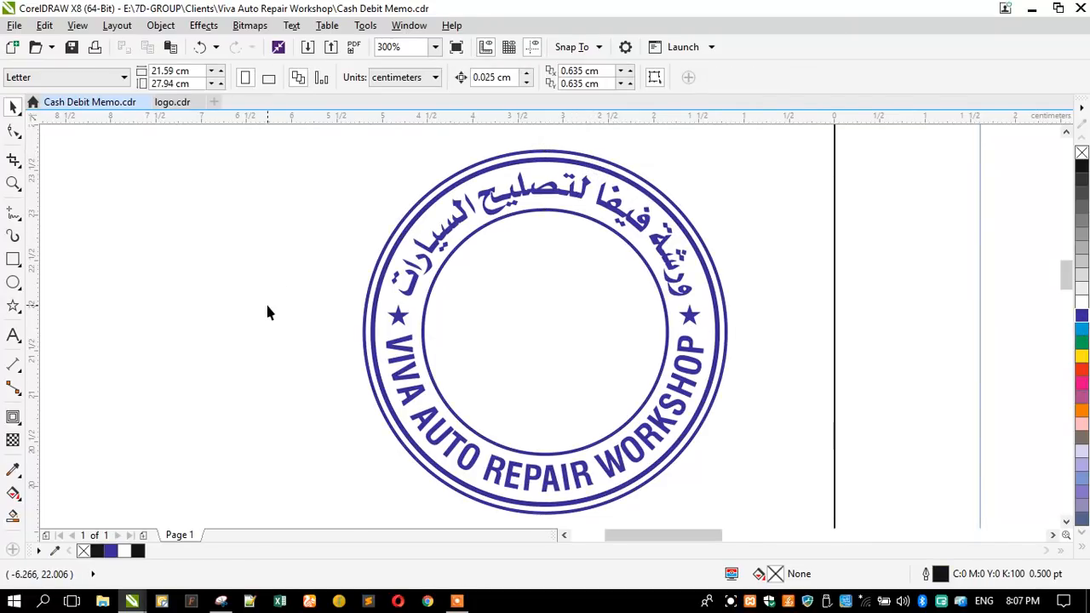
# Delete the width and height dimensions from the cash memo's border
pyautogui.scroll(-2, 381, 317)
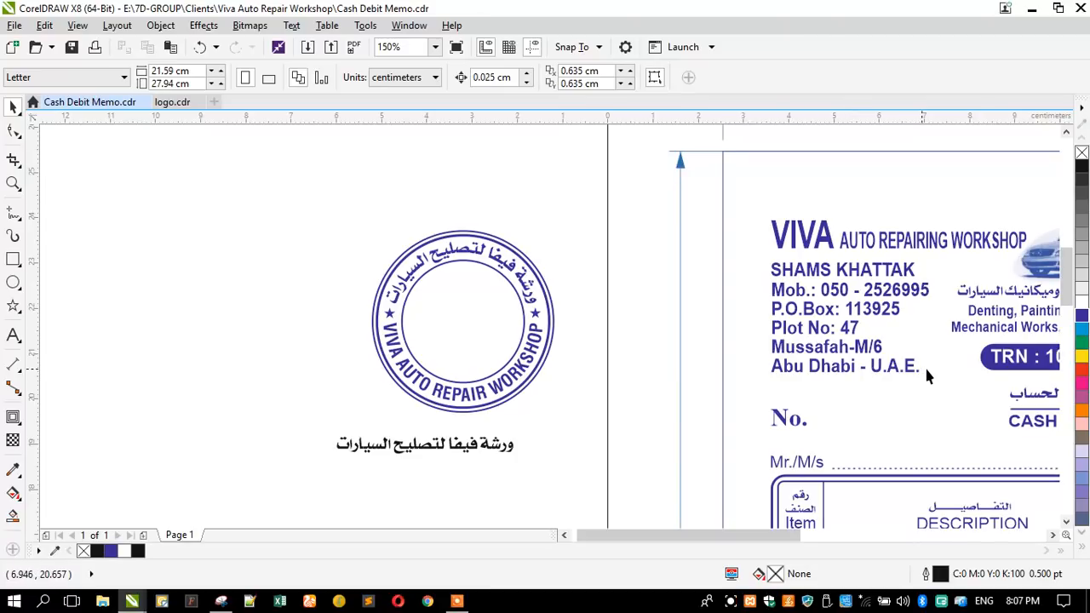
pyautogui.click(997, 362)
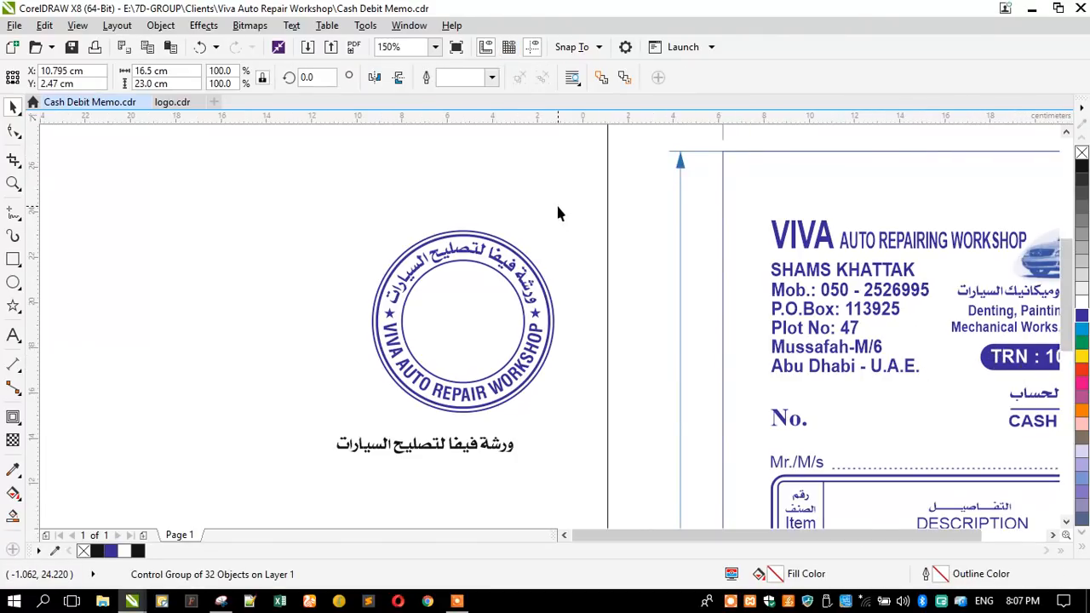
pyautogui.scroll(-1, 557, 205)
pyautogui.click(814, 155)
pyautogui.press('Delete')
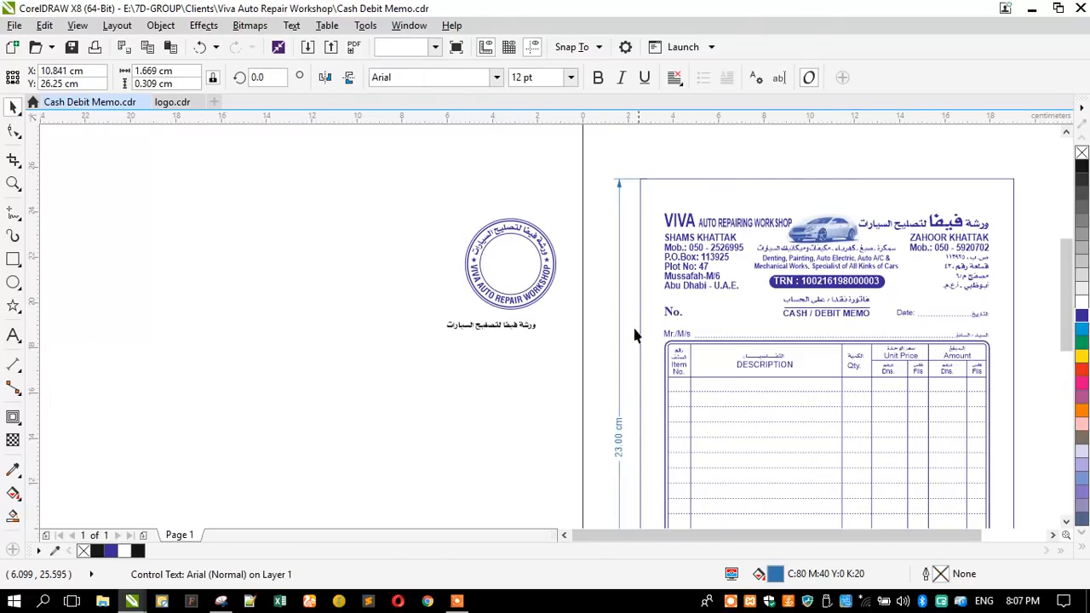
pyautogui.click(622, 429)
pyautogui.press('Delete')
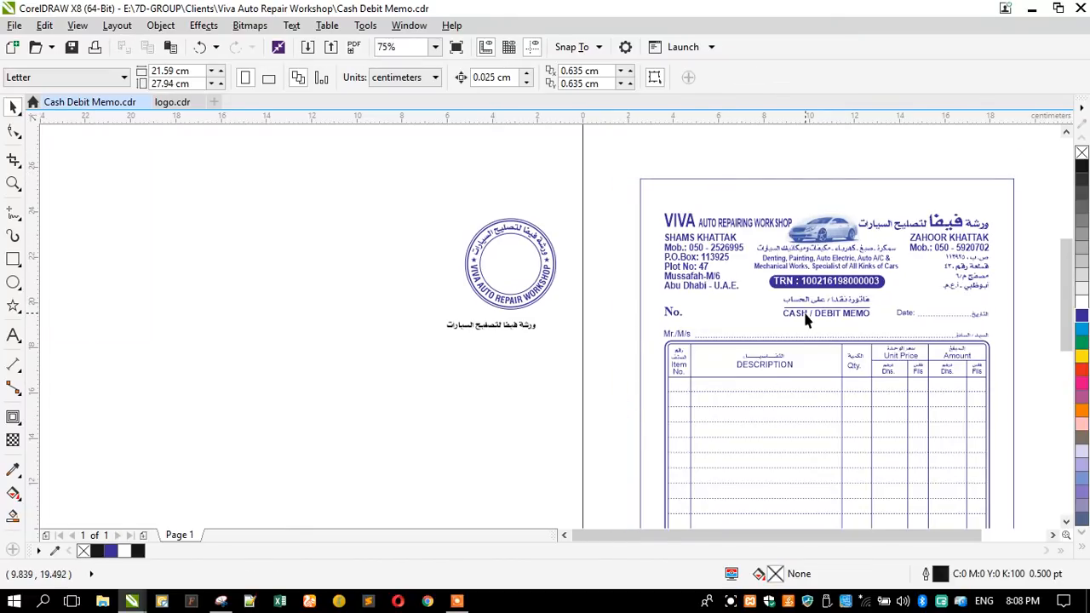
# Ungroup the cash memo artwork and select the TRN text together with its rounded blue bar
pyautogui.click(801, 285)
pyautogui.click(517, 82)
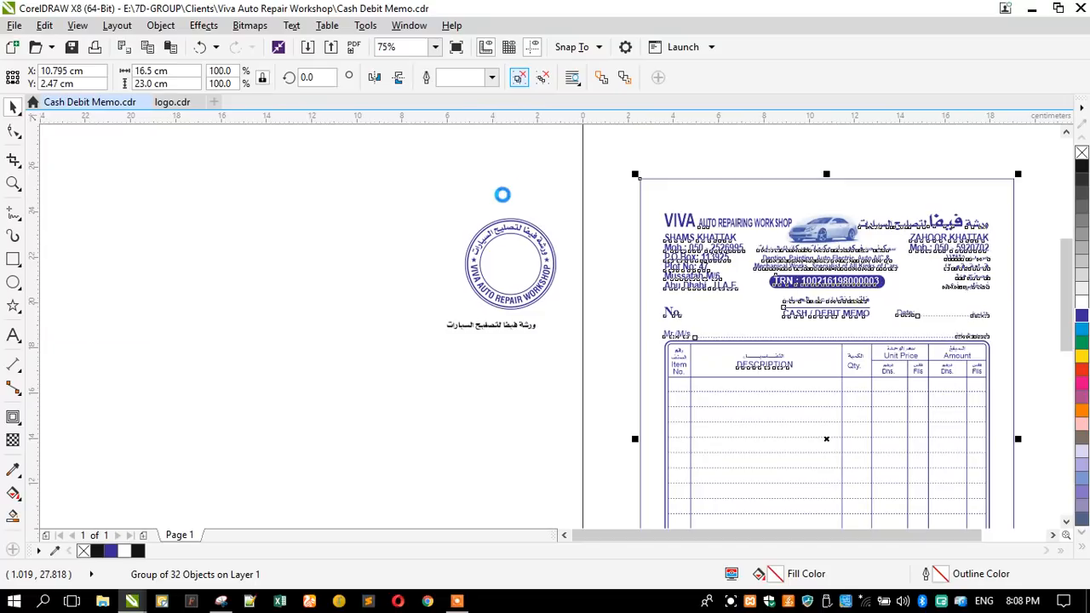
pyautogui.click(781, 281)
pyautogui.scroll(2, 782, 281)
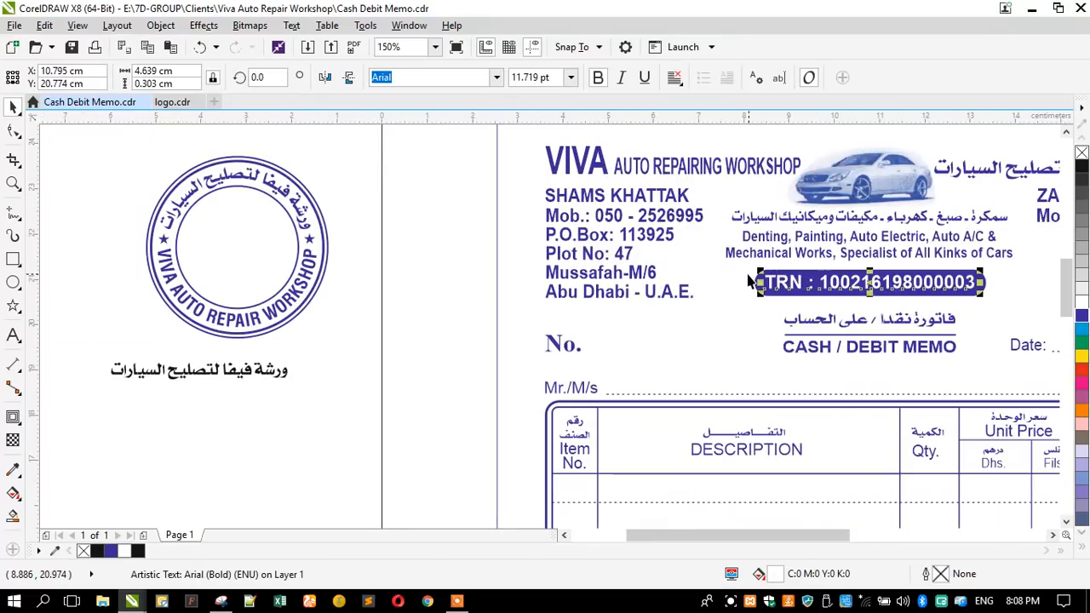
pyautogui.scroll(1, 756, 288)
pyautogui.keyDown('shift'); pyautogui.click(759, 277); pyautogui.keyUp('shift')
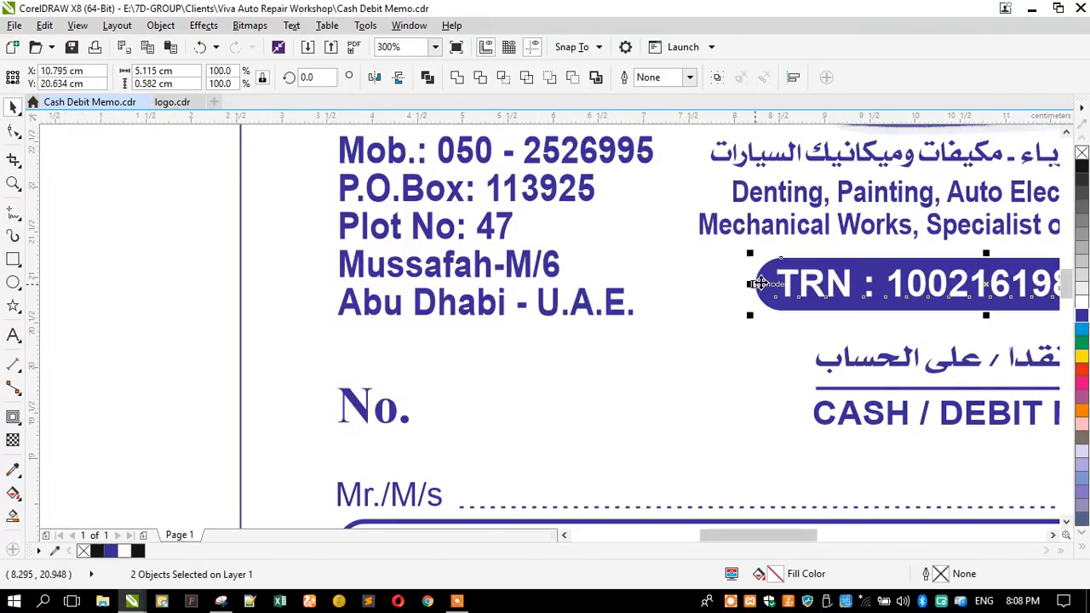
# Copy the TRN text and bar onto the stamp, scaled to about 63%, and centre them on the inner circle
pyautogui.scroll(-1, 759, 277)
pyautogui.moveTo(390, 271); pyautogui.dragTo(218, 291)
pyautogui.keyDown('shift'); pyautogui.click(221, 290); pyautogui.keyUp('shift')
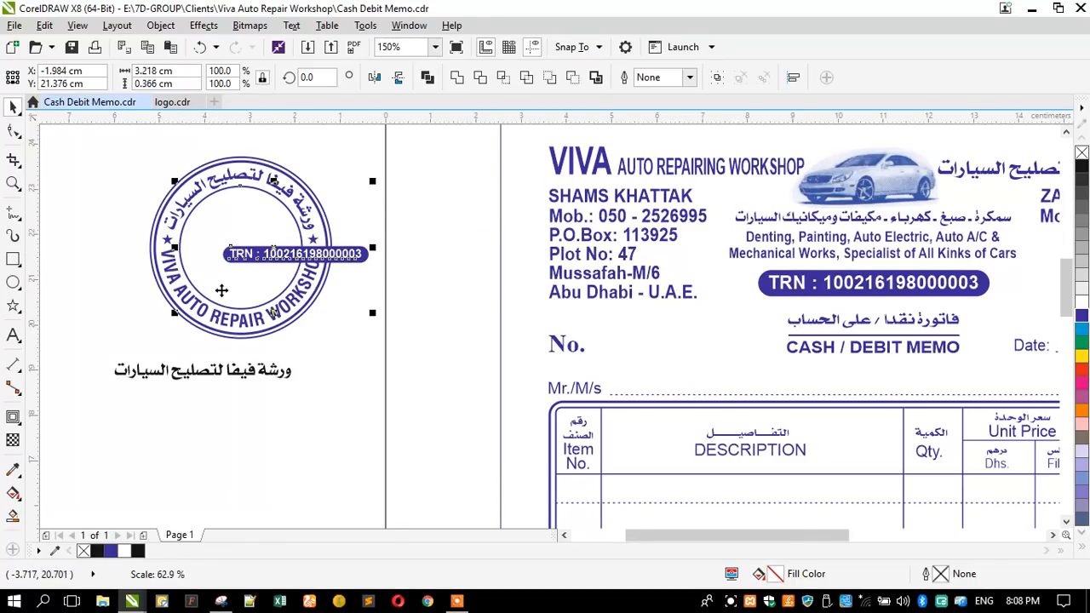
pyautogui.press('c')
pyautogui.press('e')
# Change the TRN text on the stamp to bold Swis721 Cn BT
pyautogui.moveTo(128, 152); pyautogui.dragTo(353, 342)
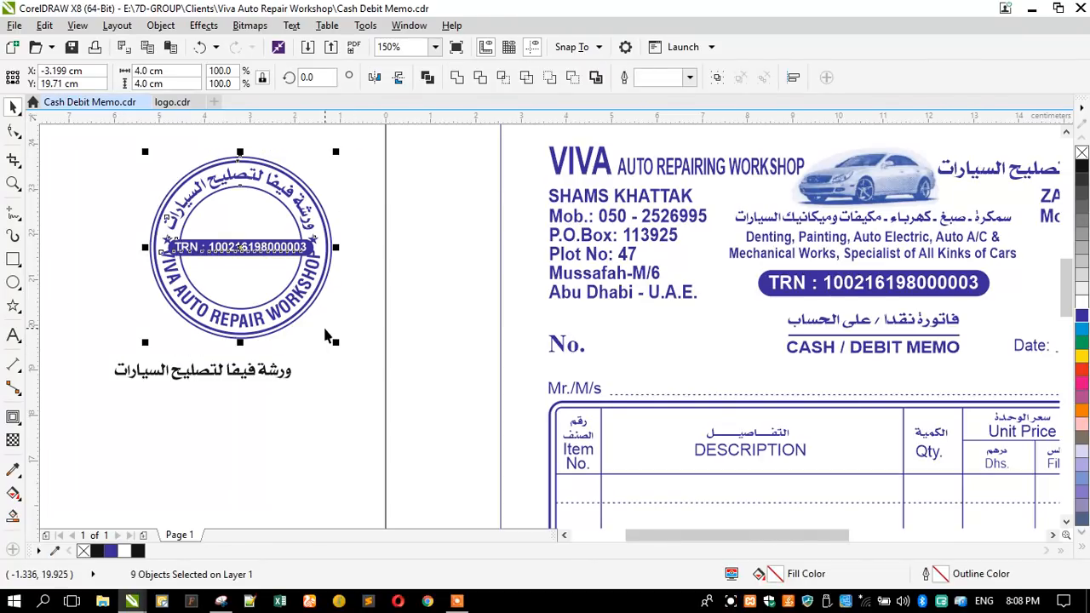
pyautogui.hotkey('shift', 'F2')
pyautogui.press('Escape')
pyautogui.click(491, 327)
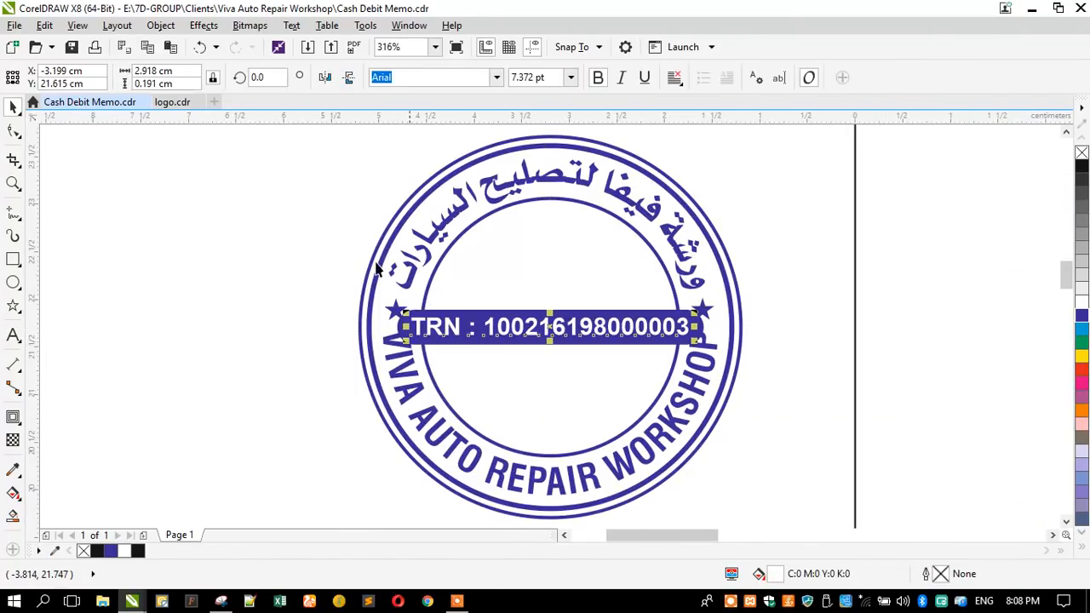
pyautogui.click(497, 78)
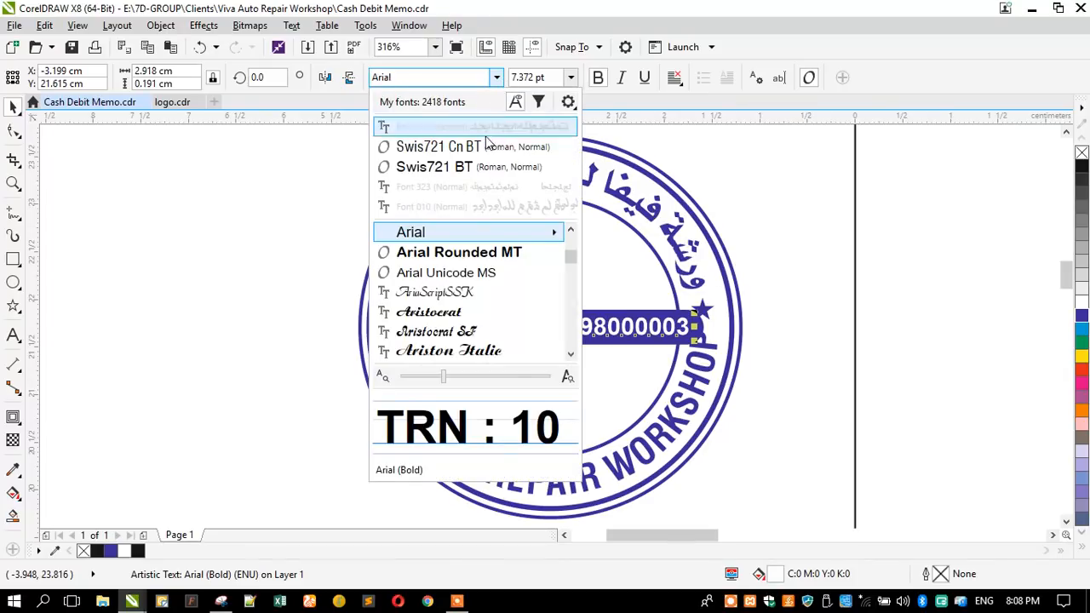
pyautogui.click(480, 147)
pyautogui.click(598, 77)
pyautogui.scroll(2, 489, 315)
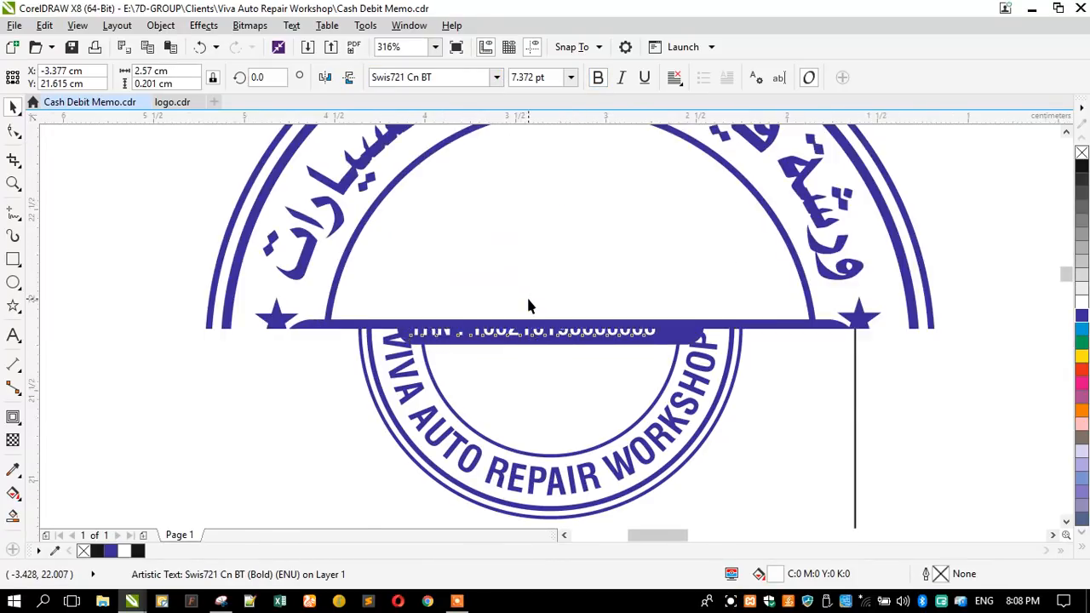
# Centre the TRN text and bar on the inner circle and shrink both to fit inside it, with the text at about 6.9 pt
pyautogui.keyDown('shift'); pyautogui.click(397, 322); pyautogui.keyUp('shift')
pyautogui.keyDown('shift'); pyautogui.click(422, 286); pyautogui.keyUp('shift')
pyautogui.press('c')
pyautogui.press('e')
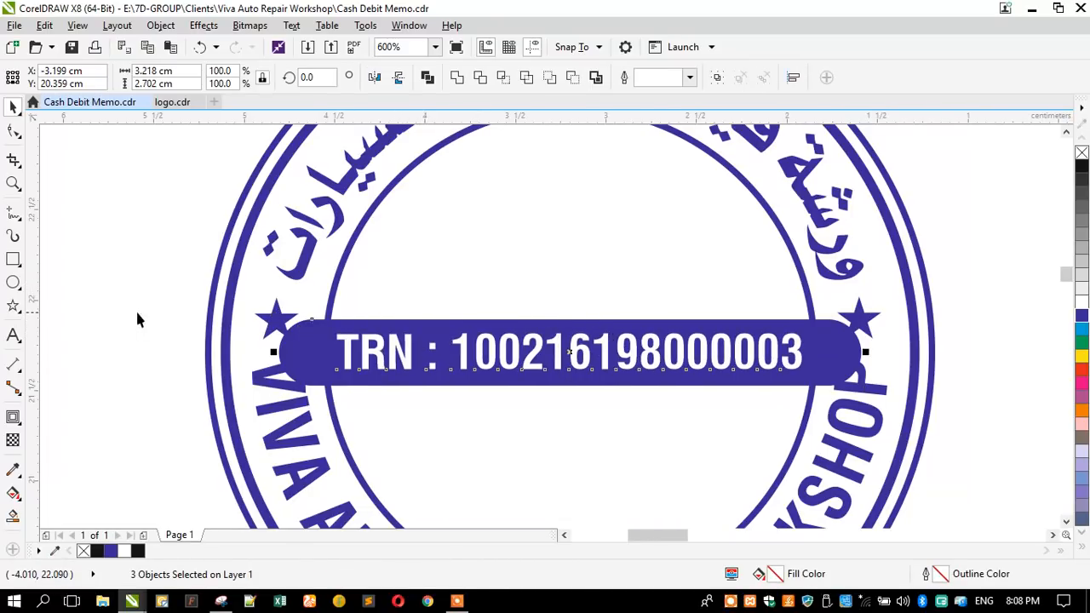
pyautogui.click(315, 353)
pyautogui.moveTo(311, 352); pyautogui.dragTo(356, 324)
pyautogui.click(344, 337)
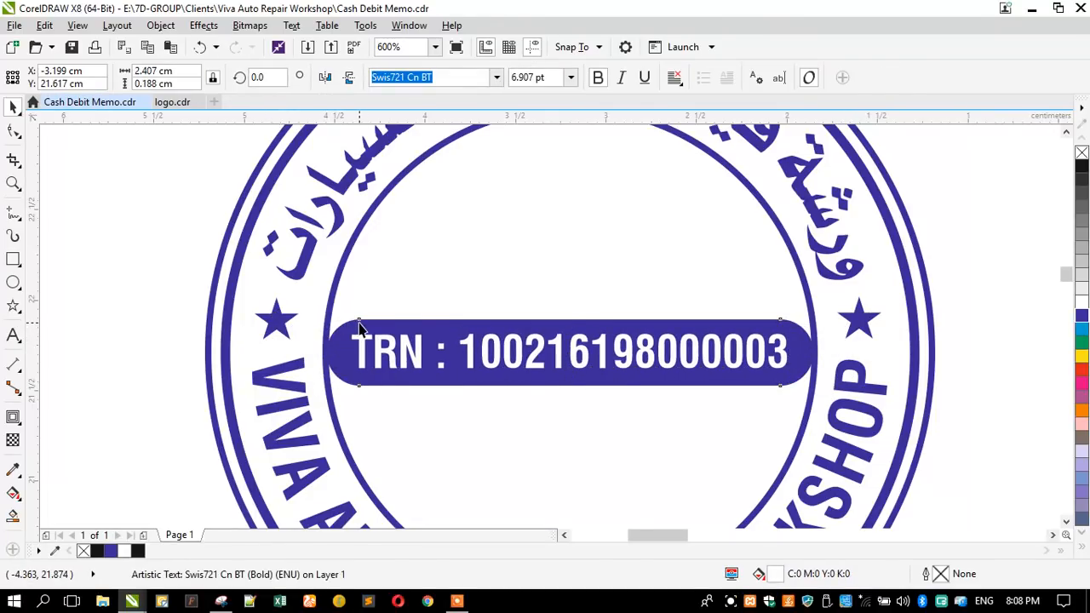
# Enlarge the TRN bar to about 4.44 cm wide and 0.48 cm high, so it extends past the outer circle on both sides
pyautogui.click(491, 341)
pyautogui.moveTo(568, 318); pyautogui.dragTo(570, 304)
pyautogui.moveTo(322, 351); pyautogui.dragTo(163, 351)
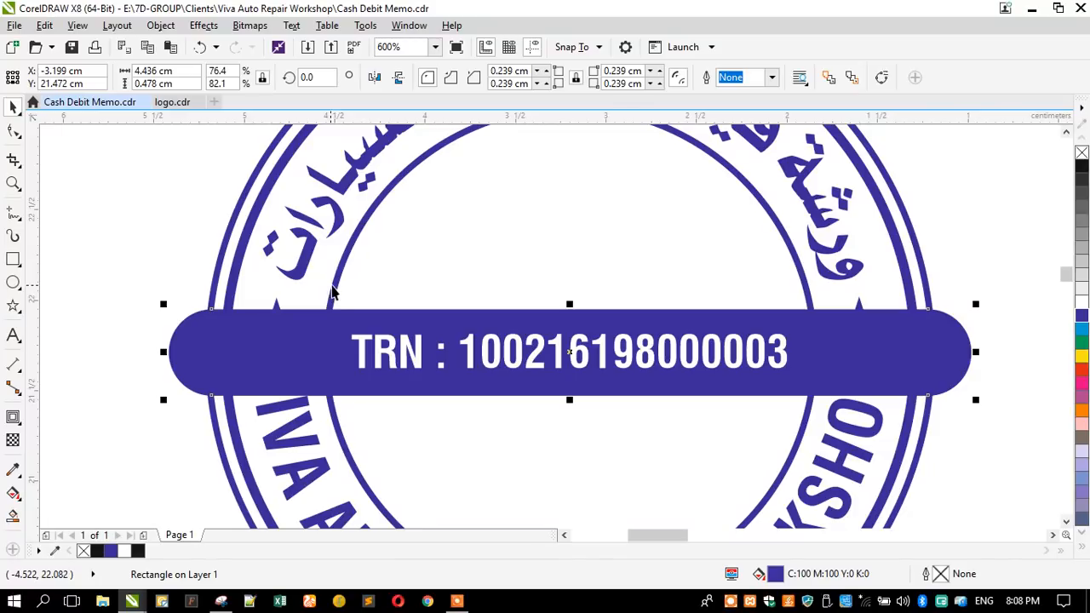
# Intersect the wide bar with the inner circle and delete the original bar
pyautogui.keyDown('shift'); pyautogui.click(334, 289); pyautogui.keyUp('shift')
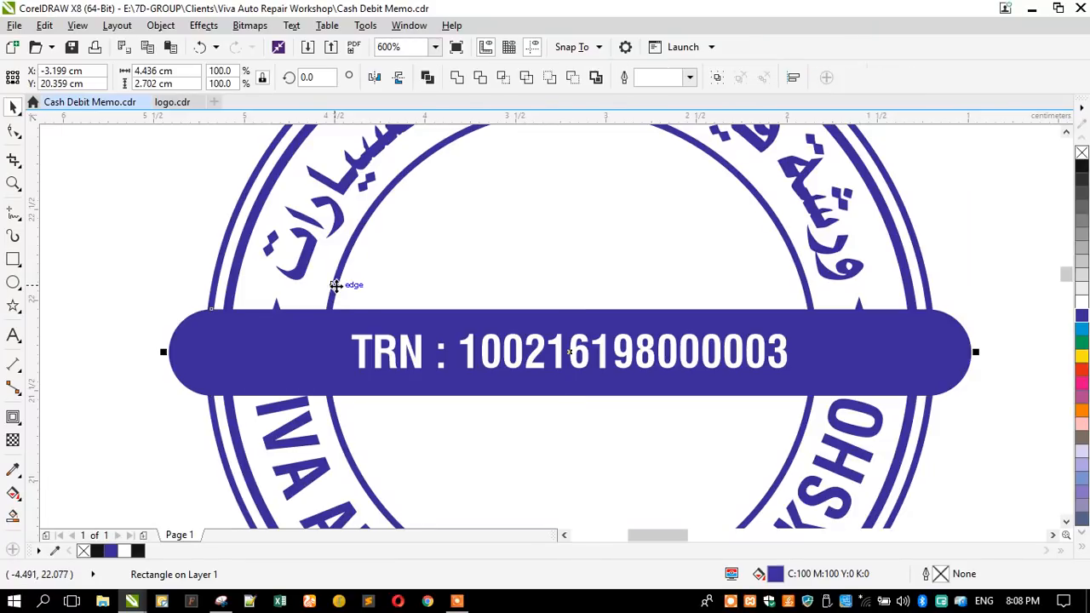
pyautogui.click(504, 83)
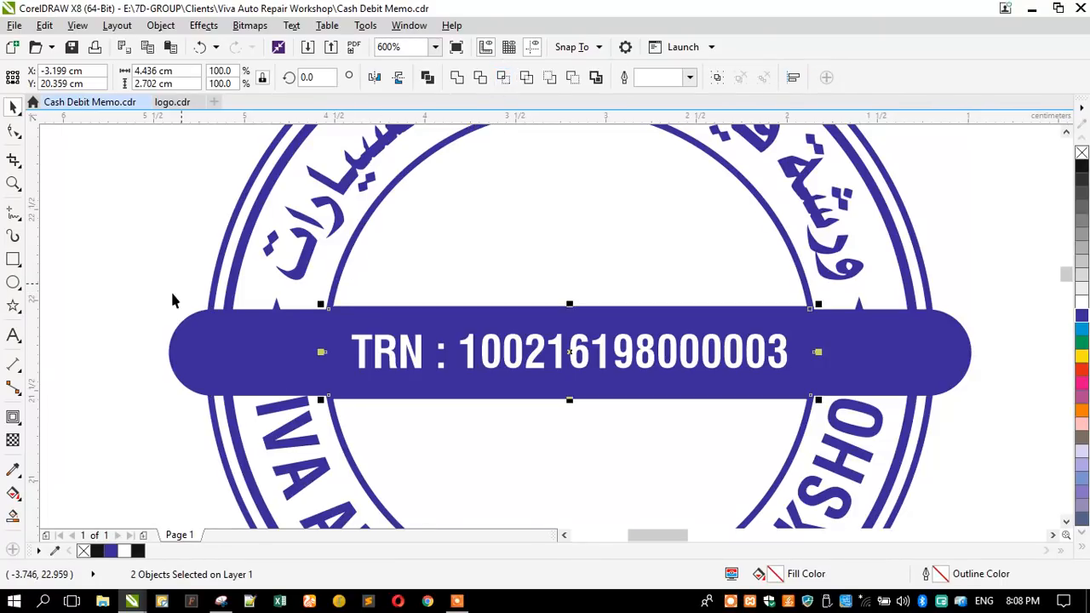
pyautogui.click(185, 358)
pyautogui.press('Delete')
# Recolour the TRN text in the same dark blue as the stamp rings
pyautogui.moveTo(130, 323); pyautogui.dragTo(801, 392)
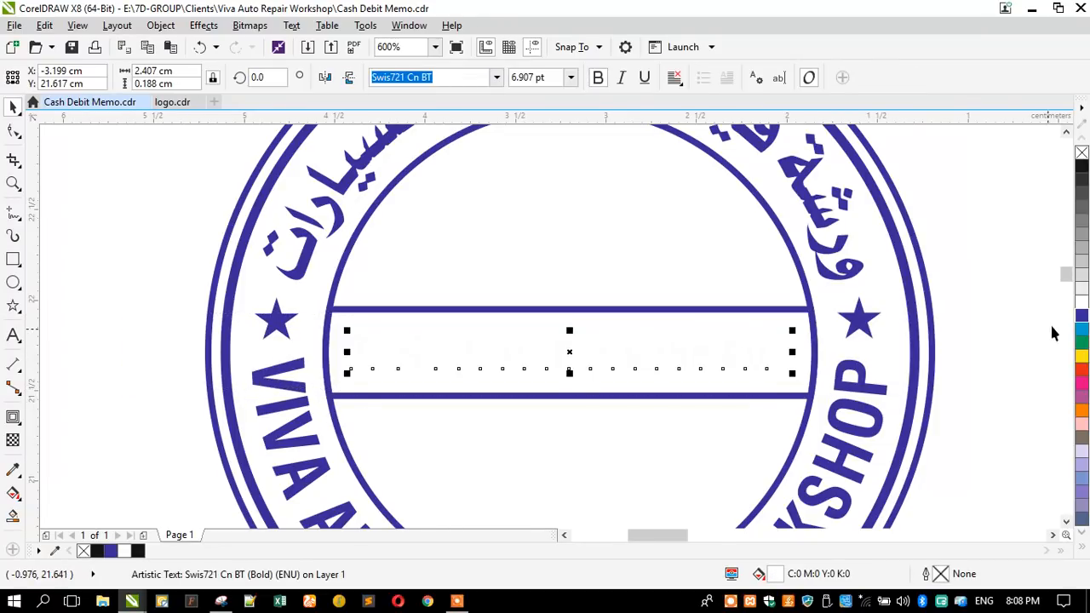
pyautogui.click(1079, 317)
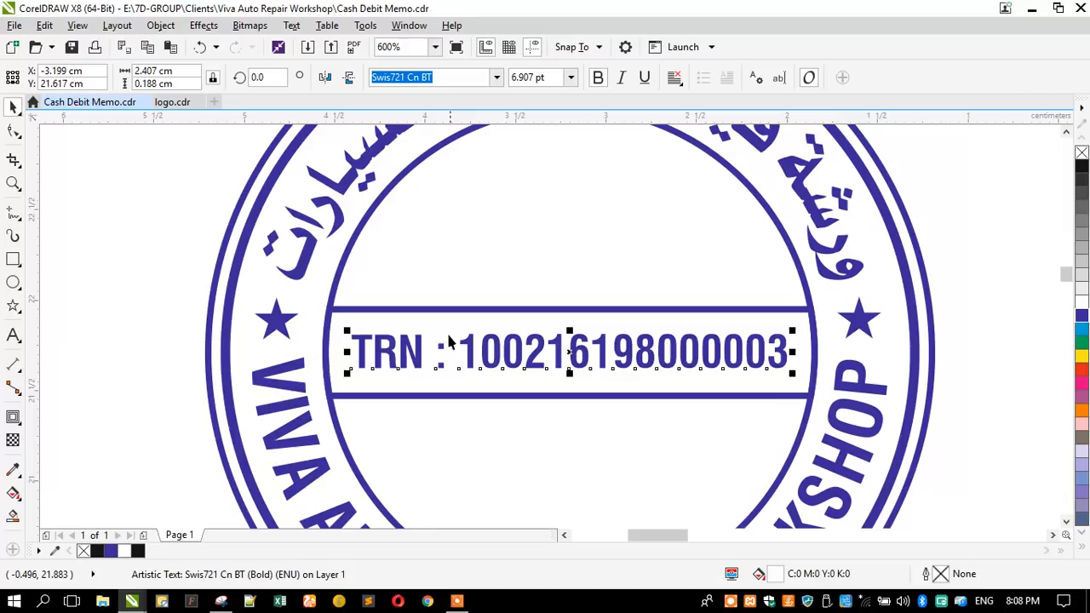
pyautogui.keyDown('shift'); pyautogui.click(526, 314); pyautogui.keyUp('shift')
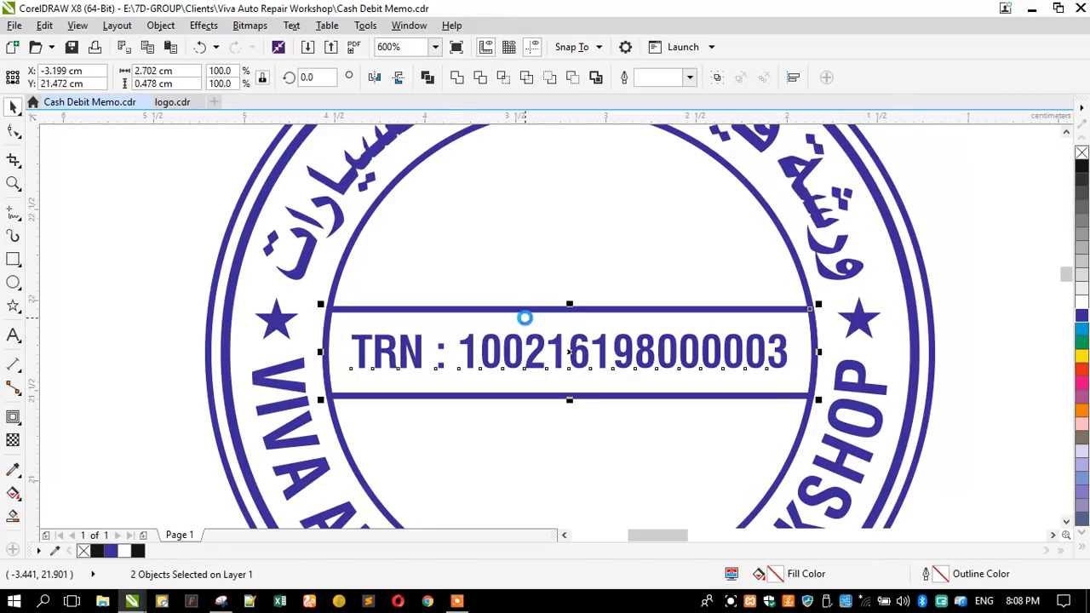
pyautogui.click(409, 278)
pyautogui.scroll(-2, 442, 293)
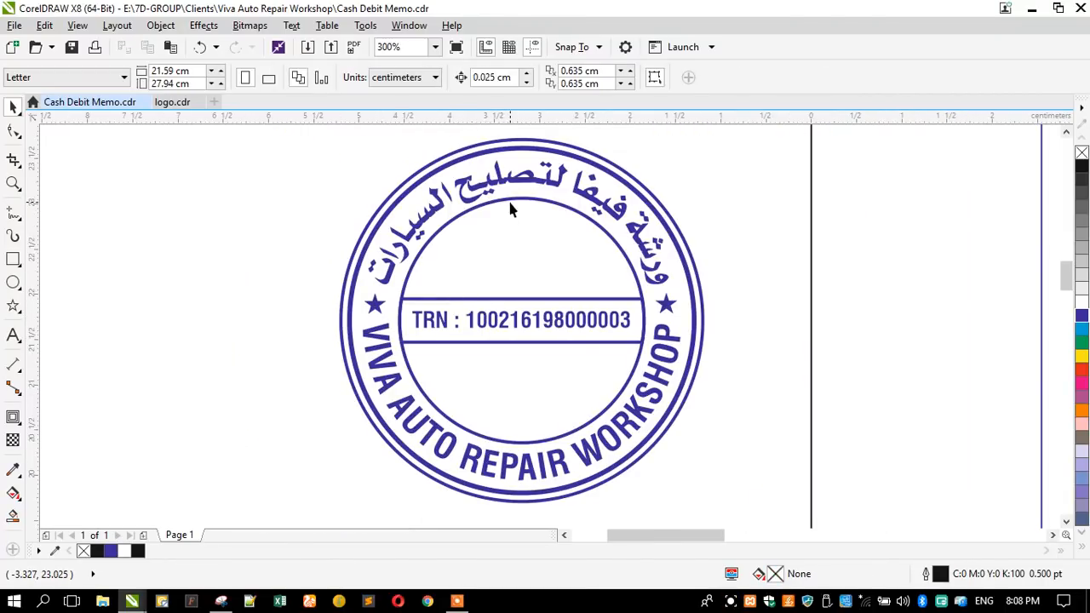
# Copy the straight Arabic name onto the stamp and replace the copy's wording with "أبوظبي - إ.ع.م."
pyautogui.scroll(-2, 451, 285)
pyautogui.moveTo(414, 430); pyautogui.dragTo(392, 259)
pyautogui.rightClick(391, 259)
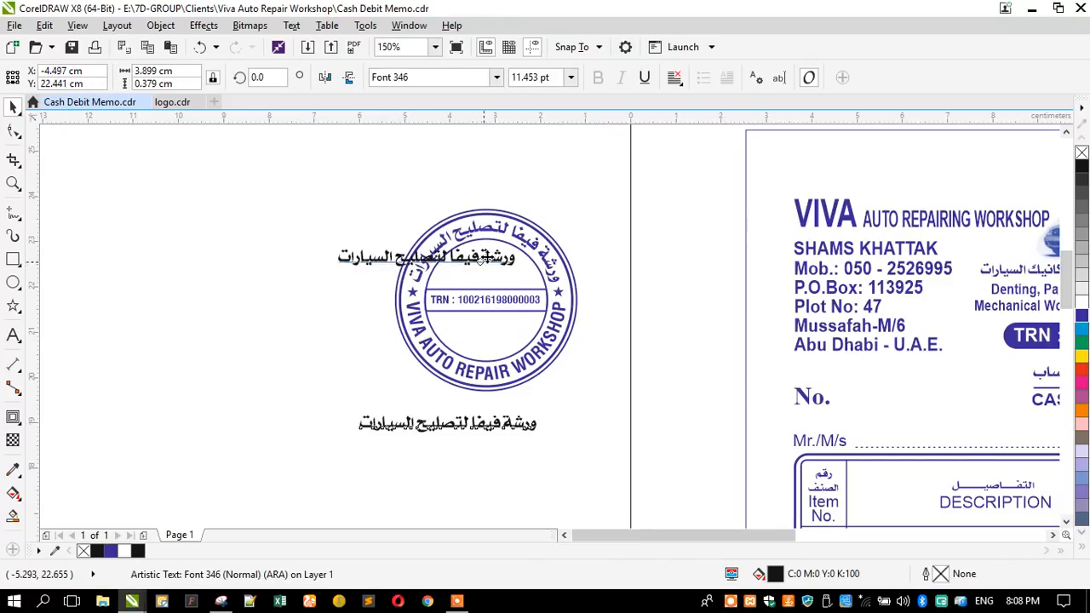
pyautogui.scroll(1, 501, 243)
pyautogui.click(12, 335)
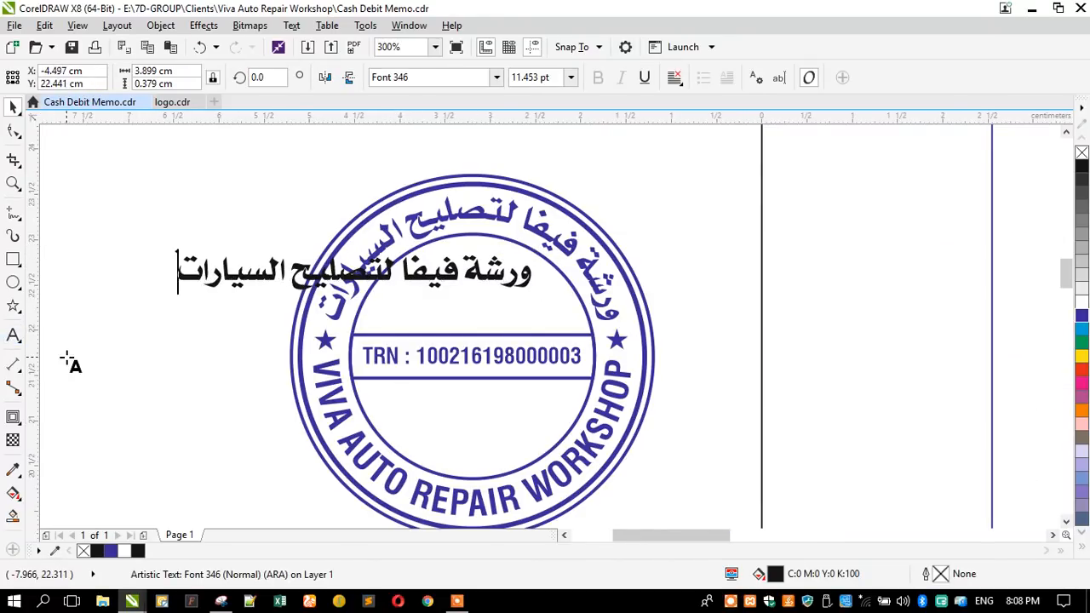
pyautogui.hotkey('ctrl', 'a')
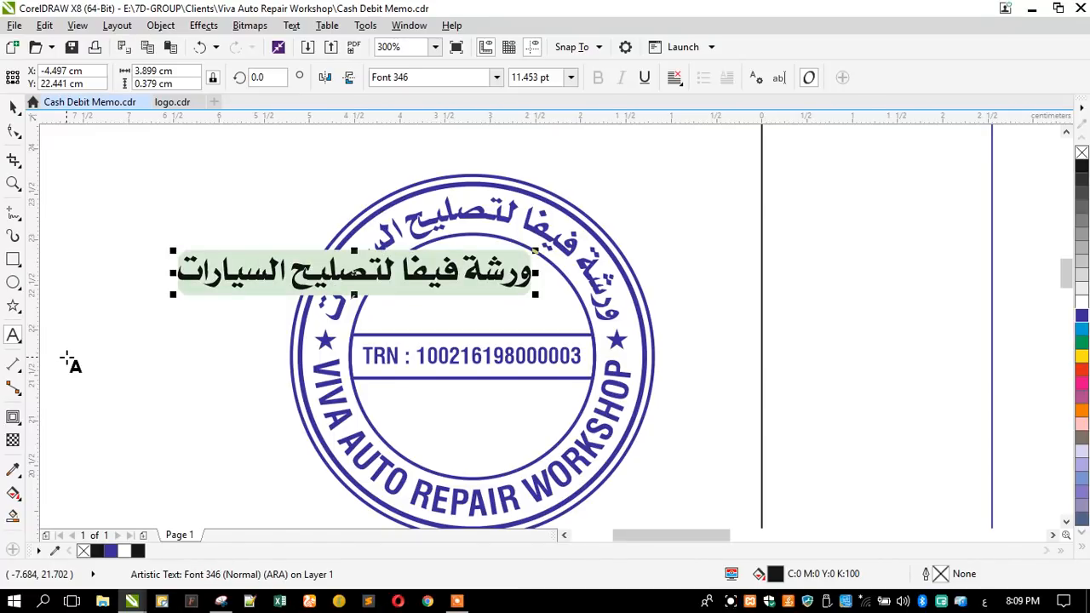
pyautogui.write('أبوظب')
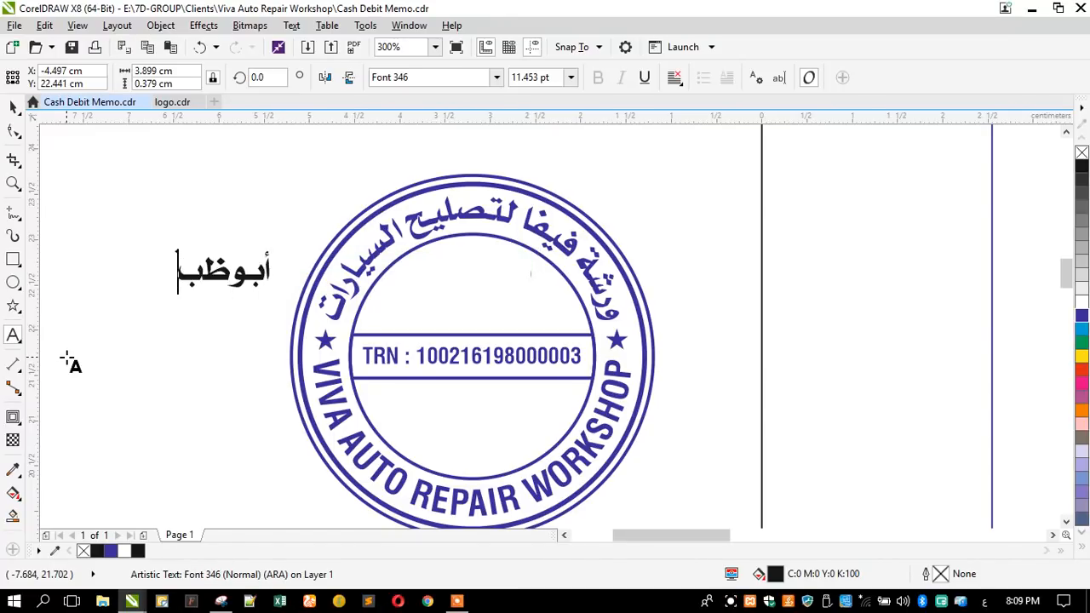
pyautogui.write('ي - إ.ع.م')
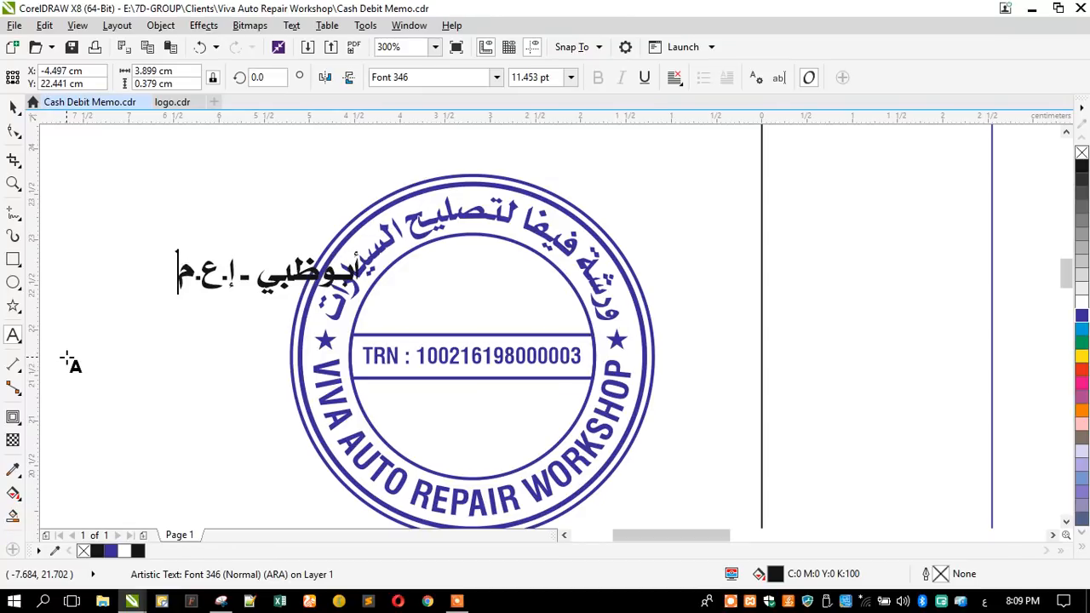
pyautogui.click(13, 108)
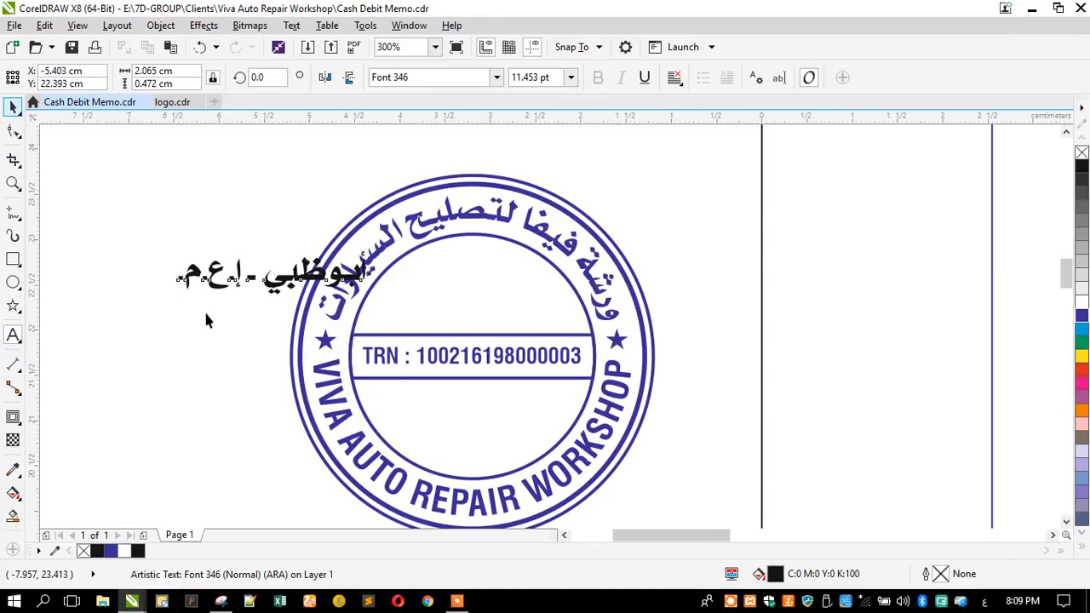
# Scale the Arabic Abu Dhabi line to about 9.3 pt, centre it above the TRN bar and colour it dark blue
pyautogui.moveTo(175, 300); pyautogui.dragTo(410, 310)
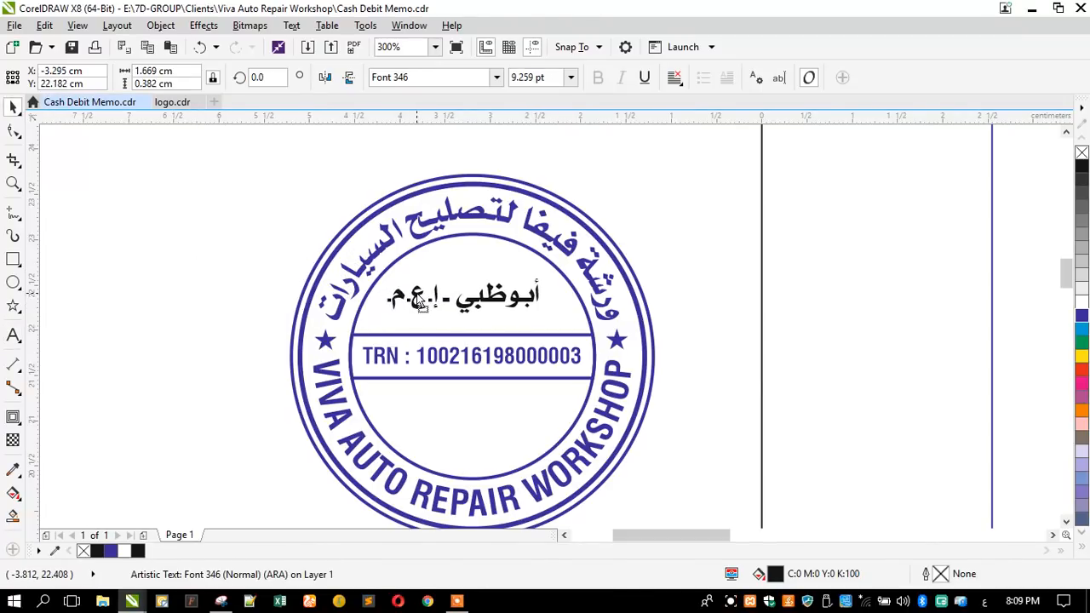
pyautogui.click(1082, 315)
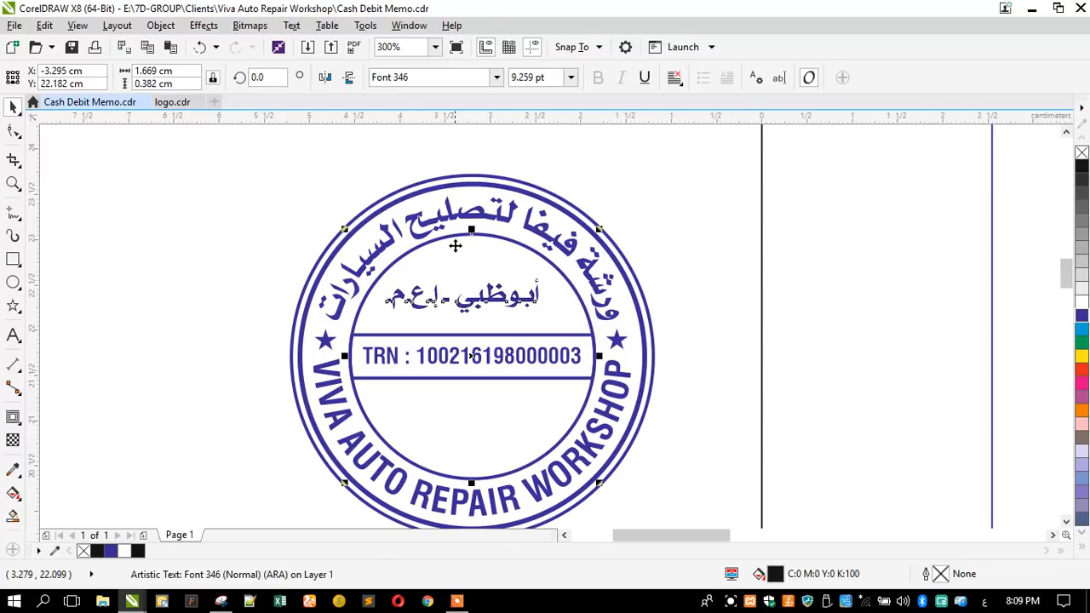
pyautogui.keyDown('shift'); pyautogui.click(464, 235); pyautogui.keyUp('shift')
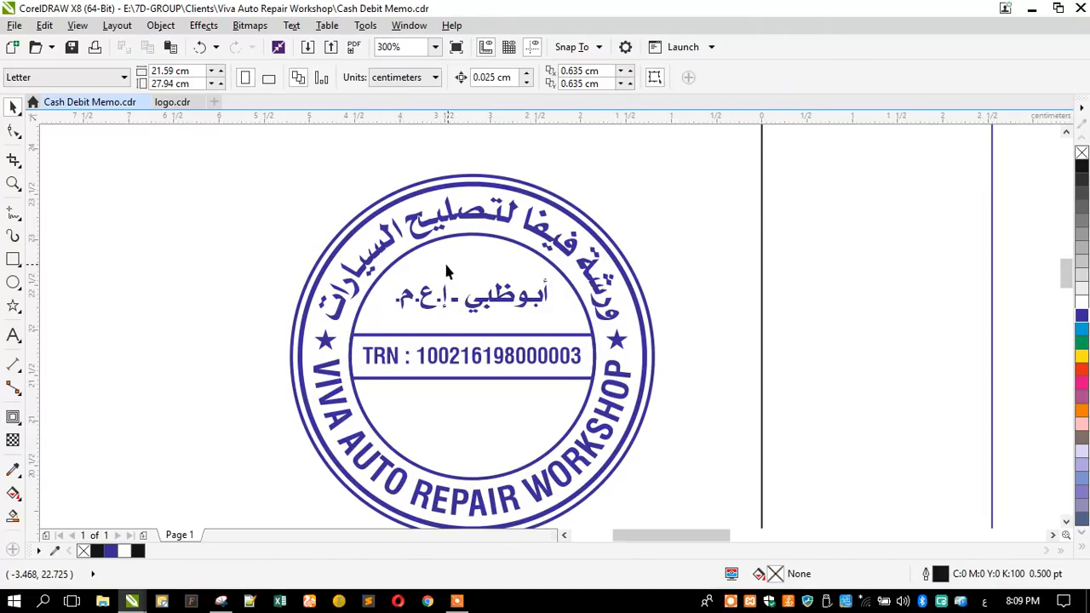
# Add a new two-line text beside the stamp reading "Abu Dhabi" and "U.A.E."
pyautogui.click(12, 334)
pyautogui.click(100, 387)
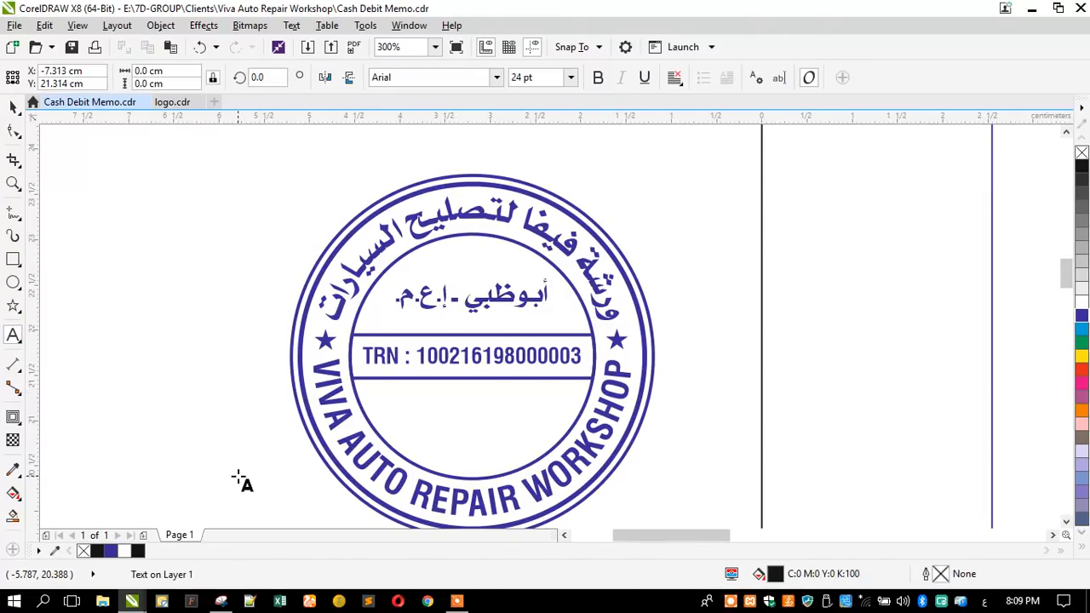
pyautogui.write('aB')
pyautogui.press('BackSpace')
pyautogui.press('BackSpace')
pyautogui.press('capslock')
pyautogui.write('Abu ')
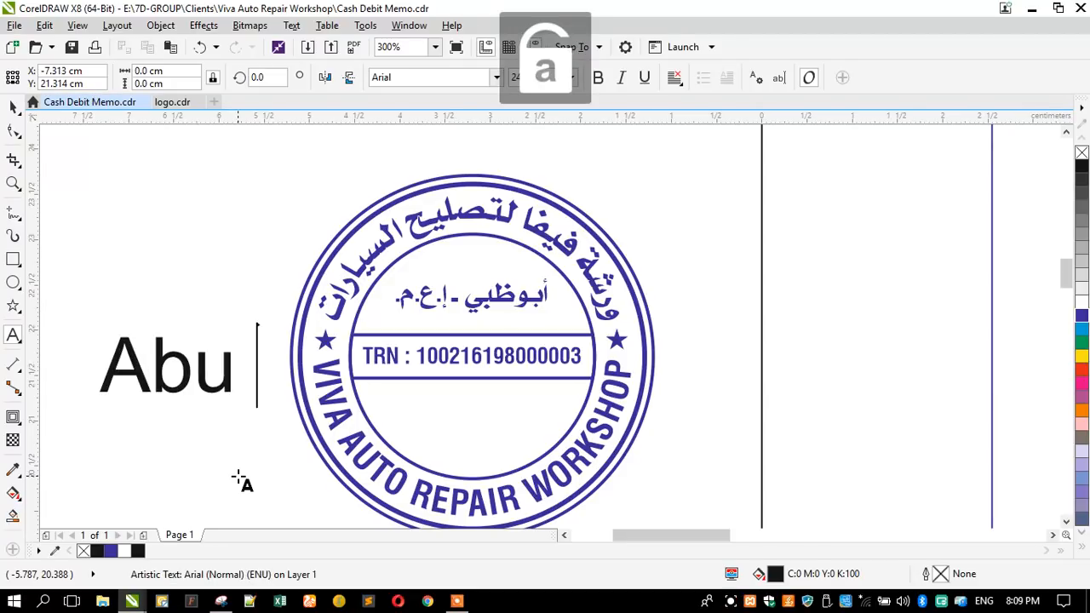
pyautogui.write('Dhabi')
pyautogui.press('Return')
pyautogui.write('U.A.E.')
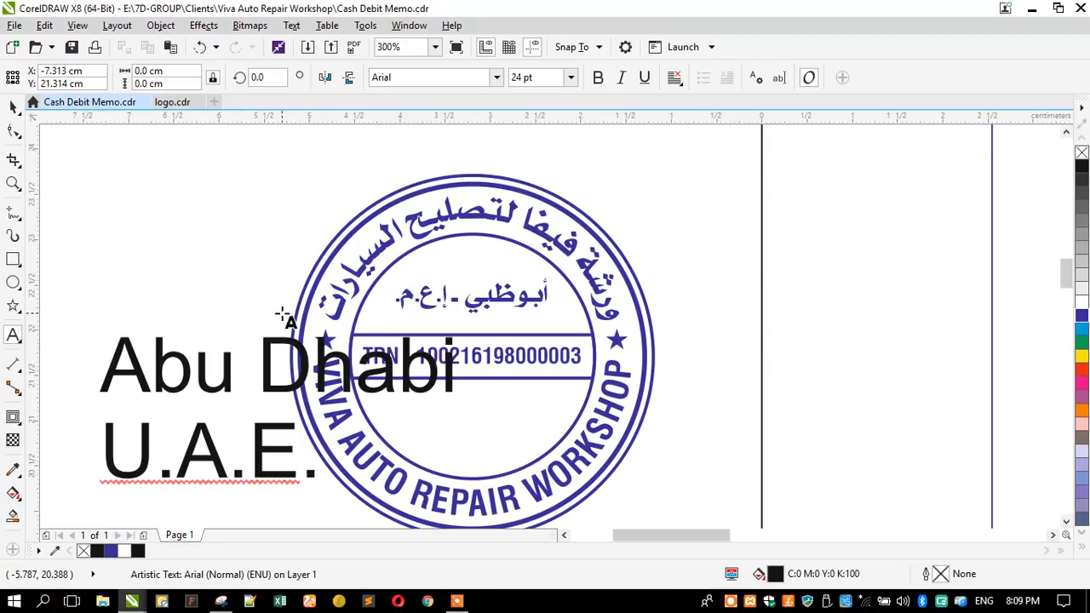
pyautogui.click(13, 106)
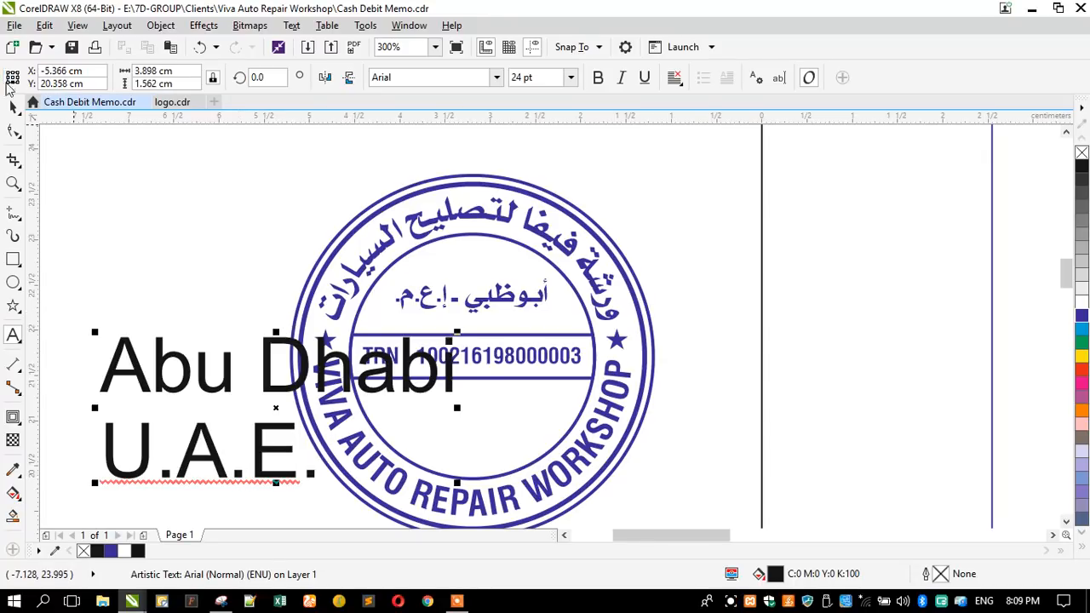
# Format the Abu Dhabi U.A.E. text as bold Swis721 Cn BT with centred alignment
pyautogui.click(496, 78)
pyautogui.click(442, 129)
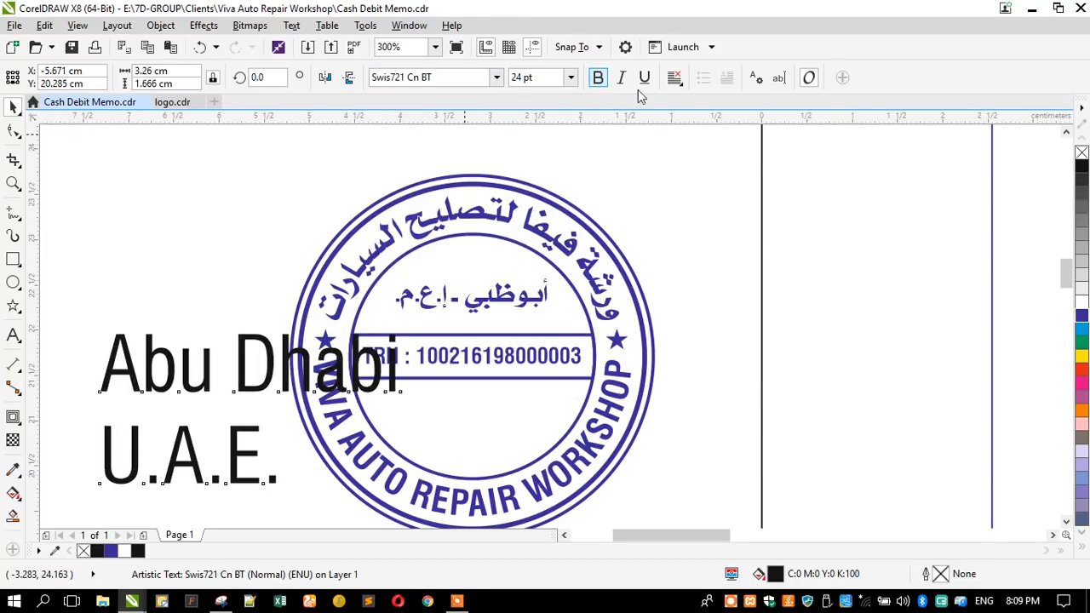
pyautogui.click(598, 78)
pyautogui.click(674, 77)
pyautogui.click(690, 134)
# Scale the Abu Dhabi U.A.E. text to about 9 pt, centre it below the TRN bar and colour it dark blue
pyautogui.moveTo(91, 324); pyautogui.dragTo(191, 350)
pyautogui.moveTo(234, 394); pyautogui.dragTo(446, 415)
pyautogui.keyDown('shift'); pyautogui.click(386, 405); pyautogui.keyUp('shift')
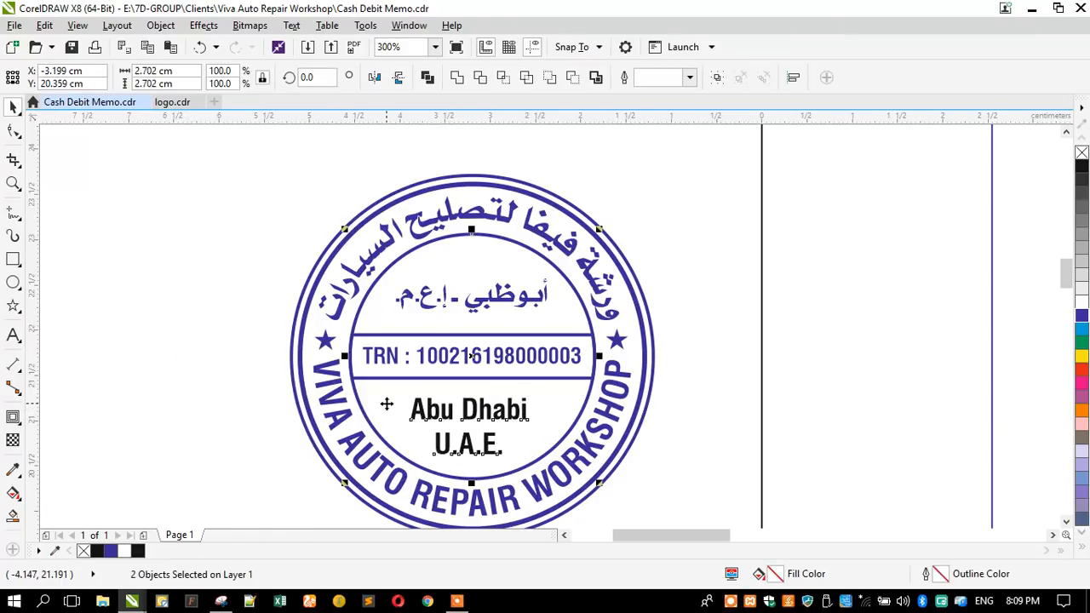
pyautogui.press('c')
pyautogui.click(275, 372)
pyautogui.click(434, 413)
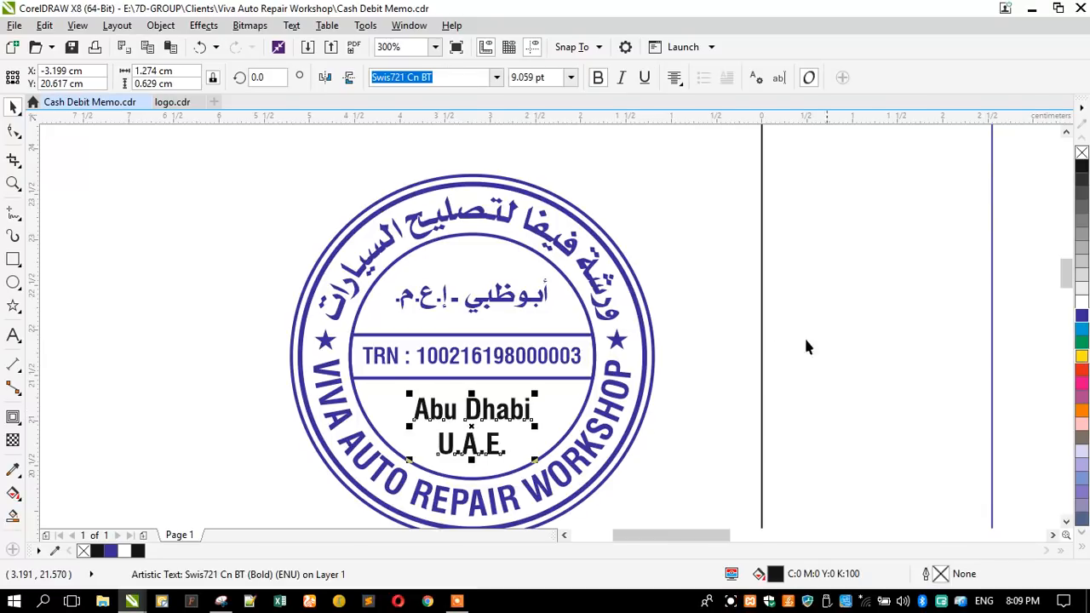
pyautogui.click(257, 252)
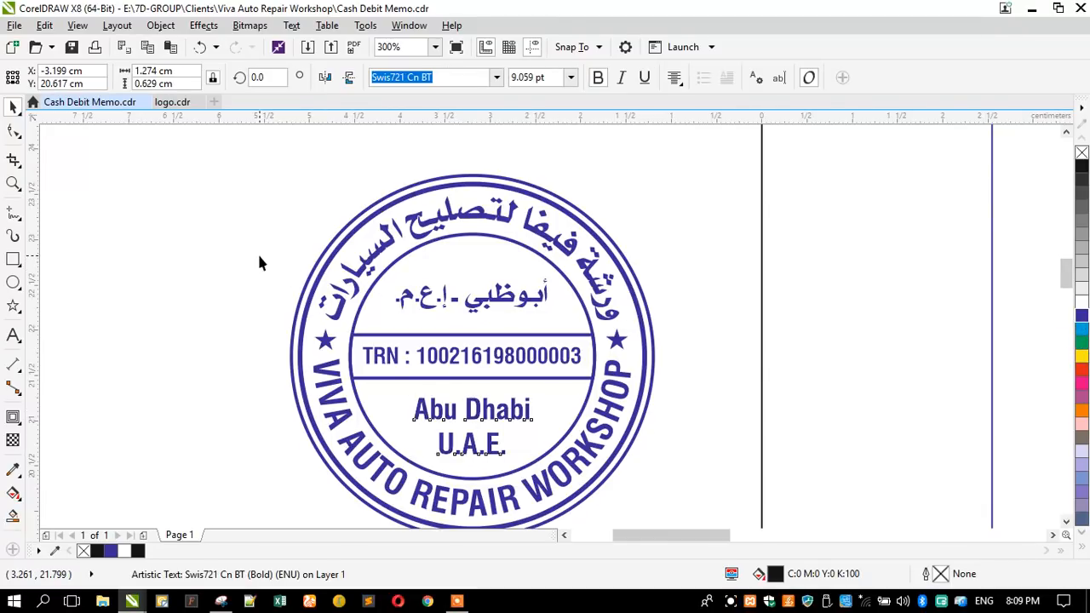
# Dimension the overall width of the stamp's outer circle, placing the dimension line at its upper edge
pyautogui.scroll(-2, 405, 238)
pyautogui.moveTo(550, 396); pyautogui.dragTo(550, 396)
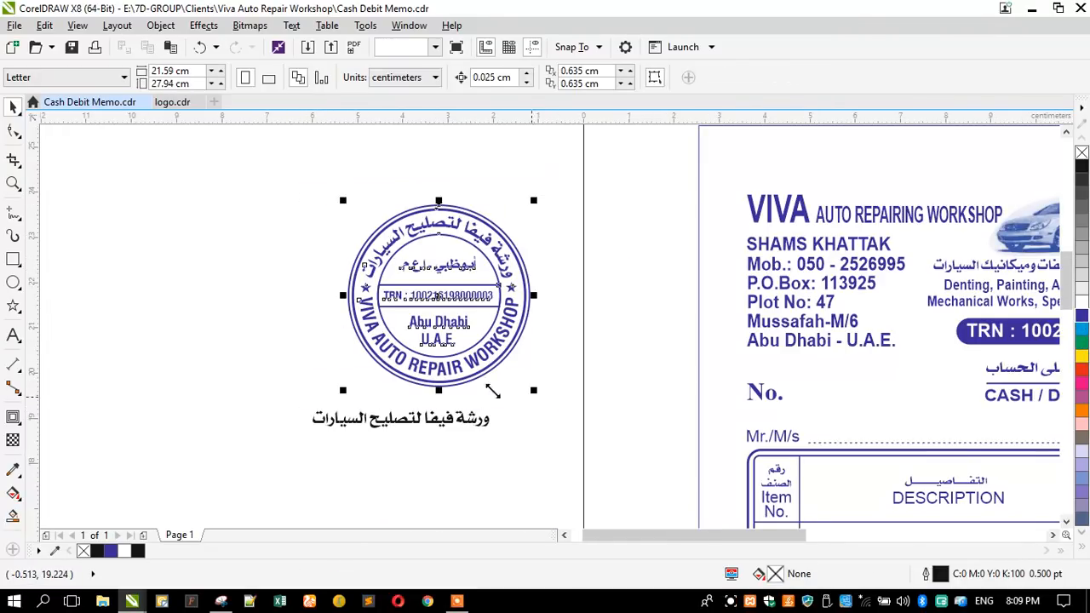
pyautogui.hotkey('shift', 'F2')
pyautogui.click(242, 271)
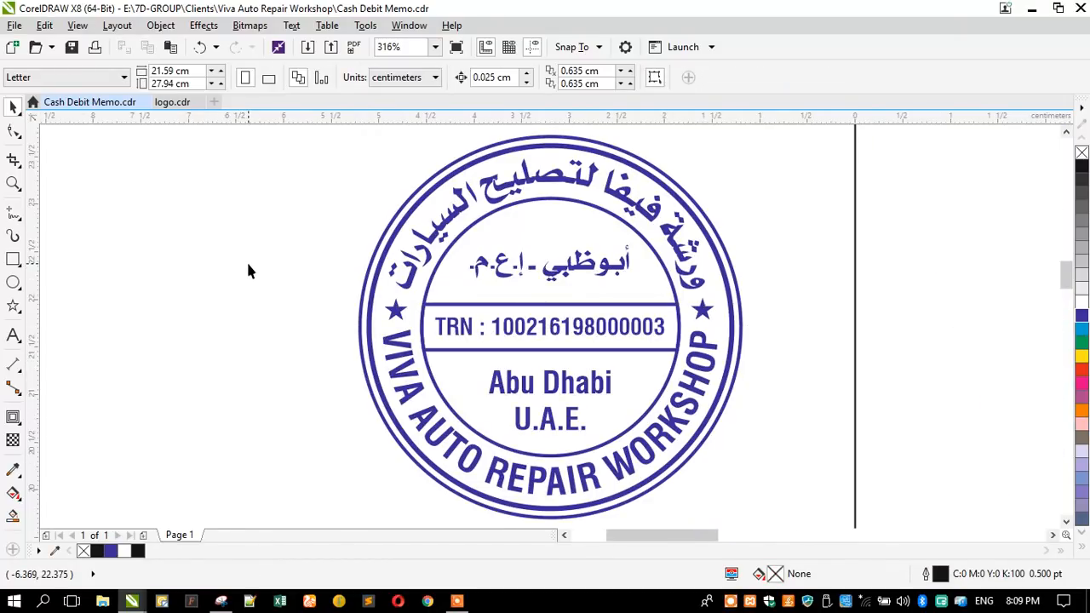
pyautogui.click(14, 364)
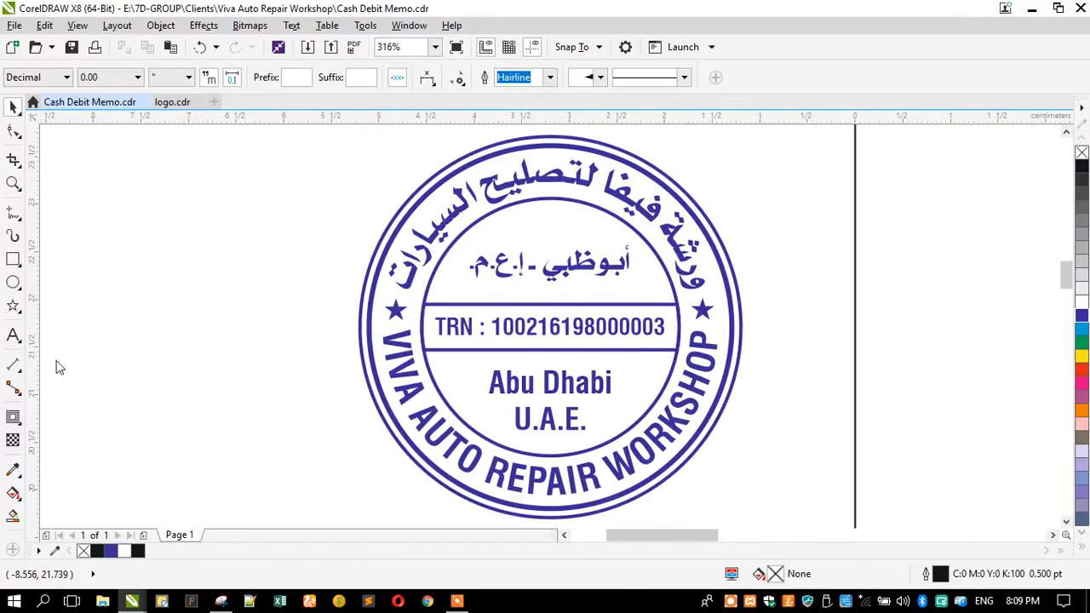
pyautogui.moveTo(739, 326); pyautogui.dragTo(360, 327)
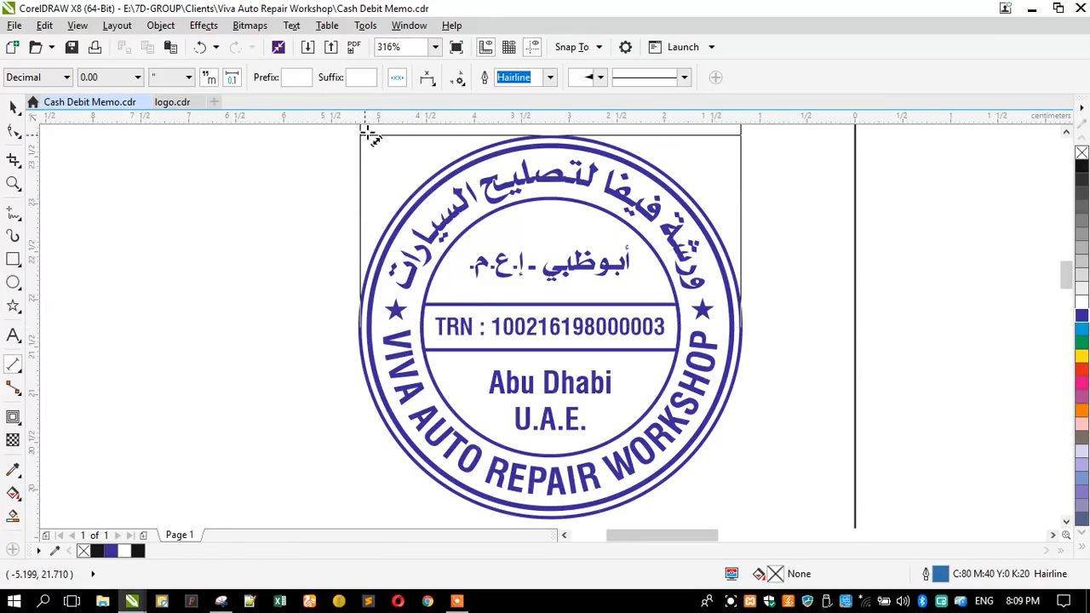
pyautogui.click(377, 128)
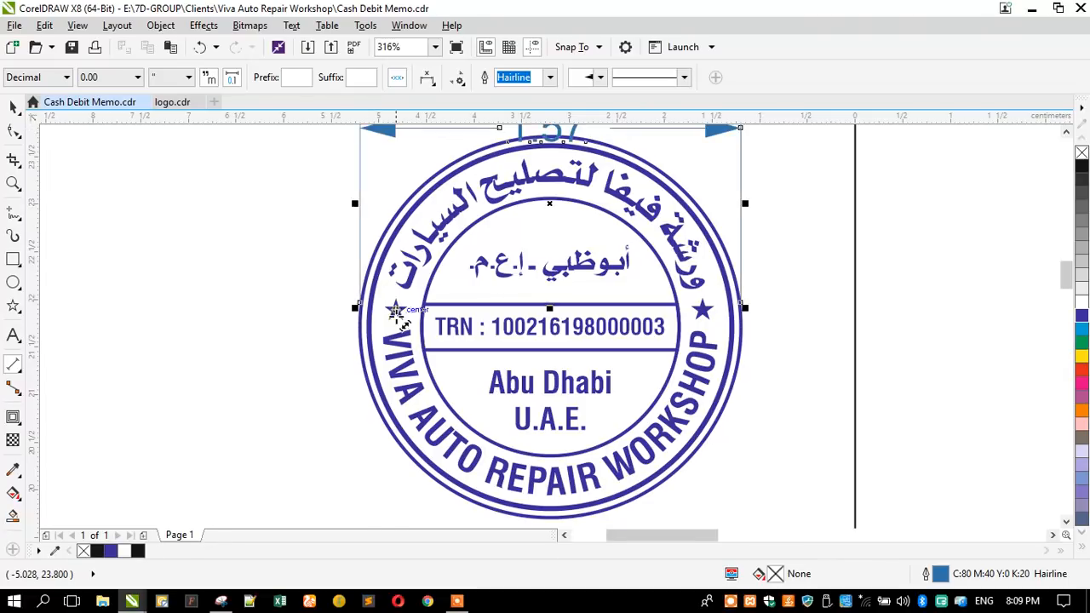
# Set the stamp's width dimension to show centimetres and move its dimension line clear above the outer circle
pyautogui.scroll(-1, 395, 318)
pyautogui.scroll(1, 461, 201)
pyautogui.click(166, 77)
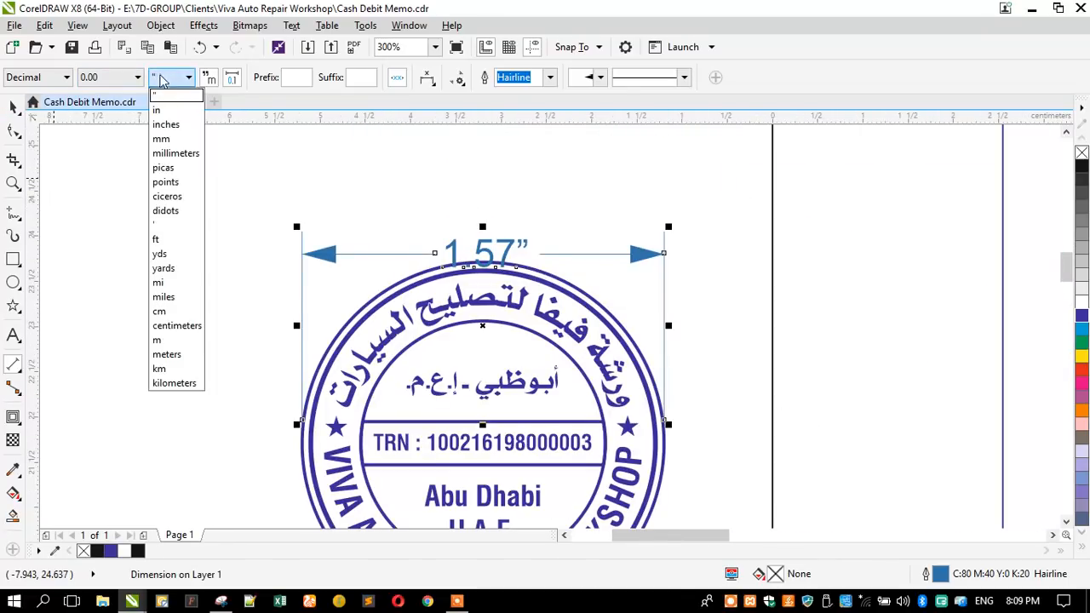
pyautogui.click(180, 314)
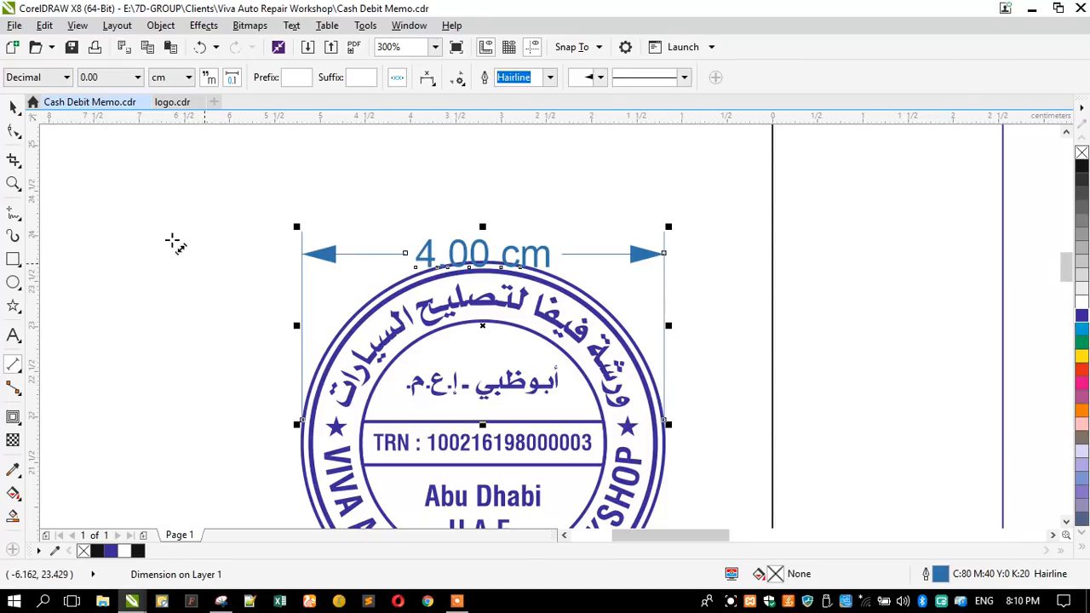
pyautogui.click(13, 105)
pyautogui.moveTo(389, 252); pyautogui.dragTo(394, 229)
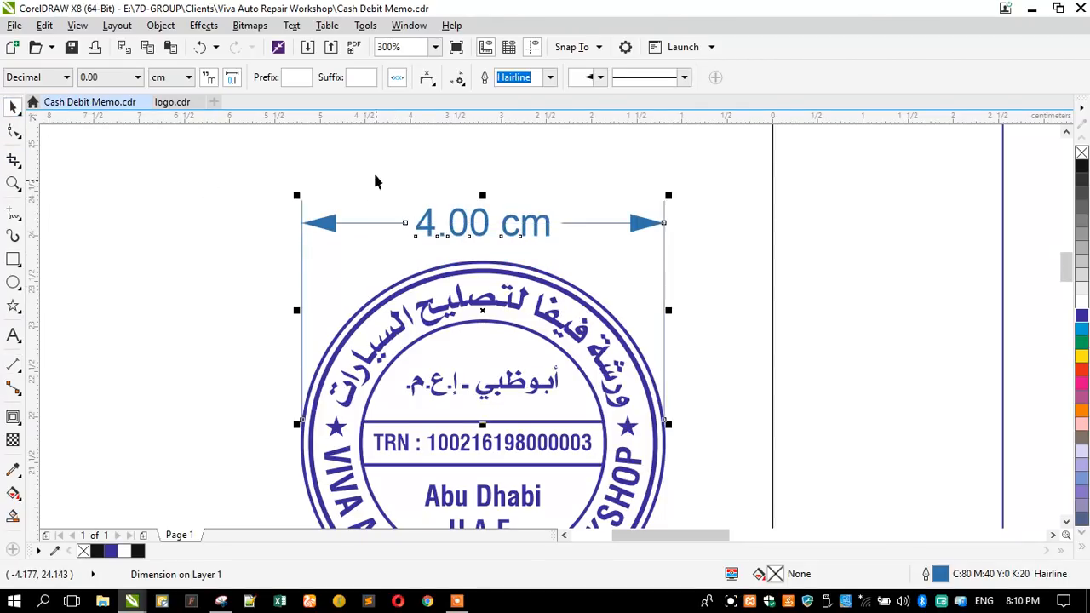
pyautogui.scroll(-1, 422, 174)
pyautogui.click(308, 169)
# Frame the whole stamp with its dimension in view, switch to Snipping Tool and capture that area
pyautogui.click(12, 183)
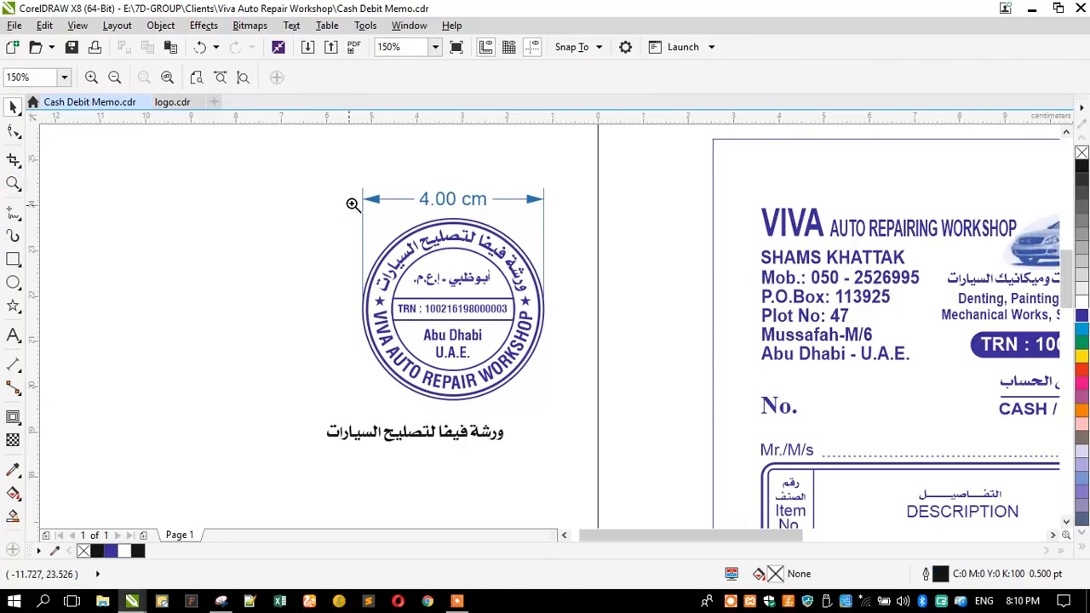
pyautogui.moveTo(343, 175); pyautogui.dragTo(581, 417)
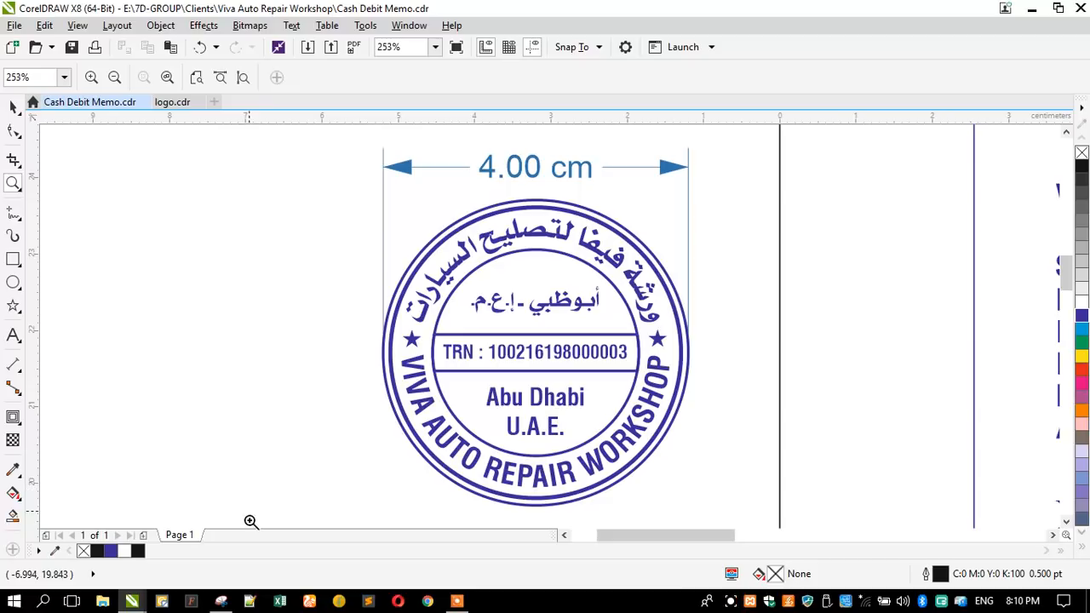
pyautogui.click(221, 602)
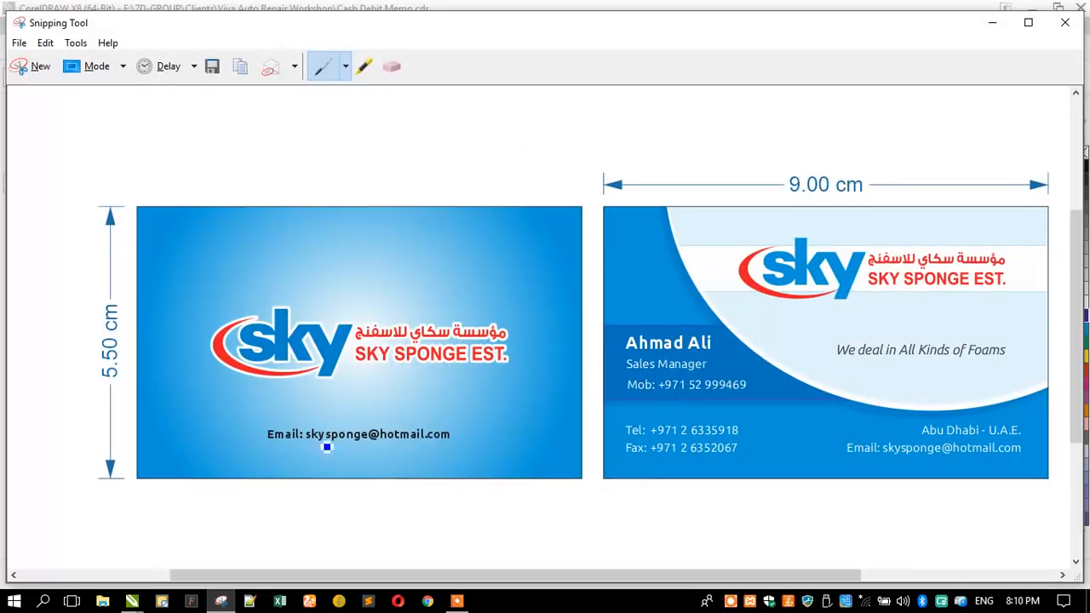
pyautogui.click(34, 67)
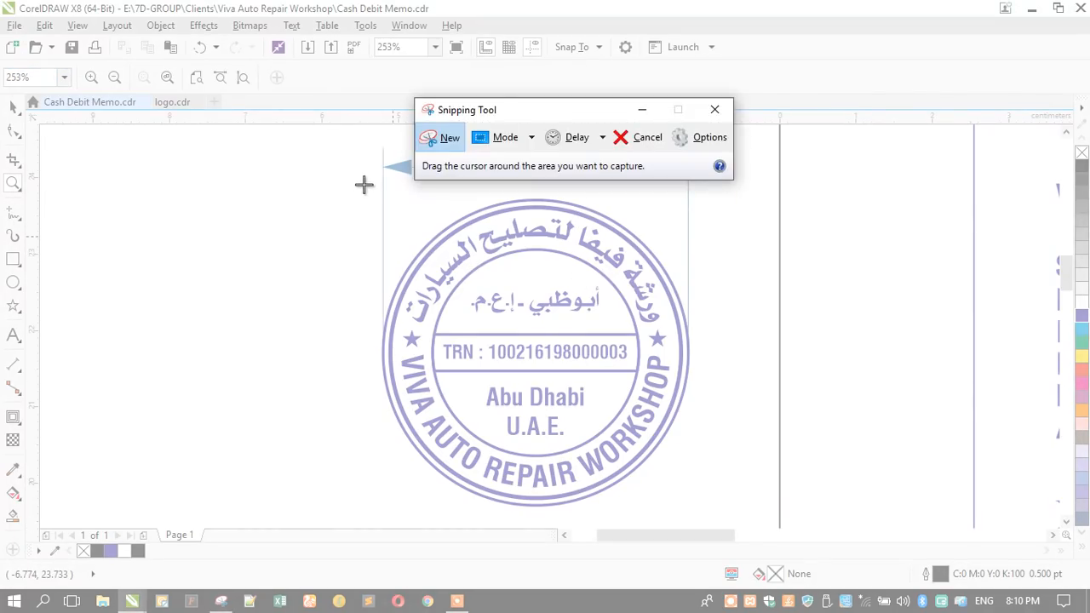
pyautogui.moveTo(365, 128); pyautogui.dragTo(716, 516)
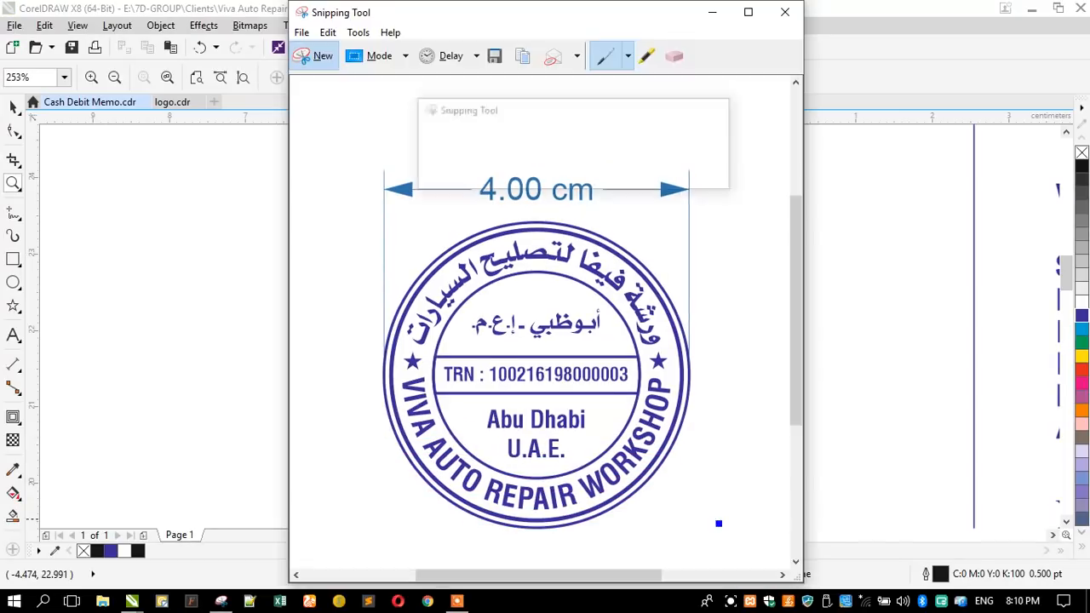
# Save the stamp snip to the Desktop as a PNG file named Stmap
pyautogui.click(496, 55)
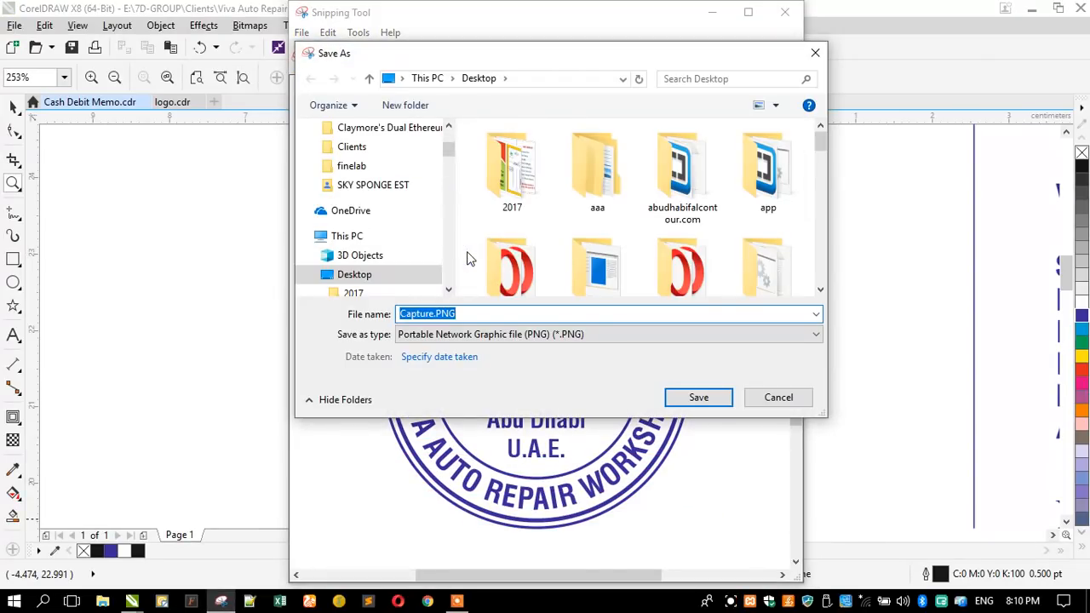
pyautogui.write('Stmap')
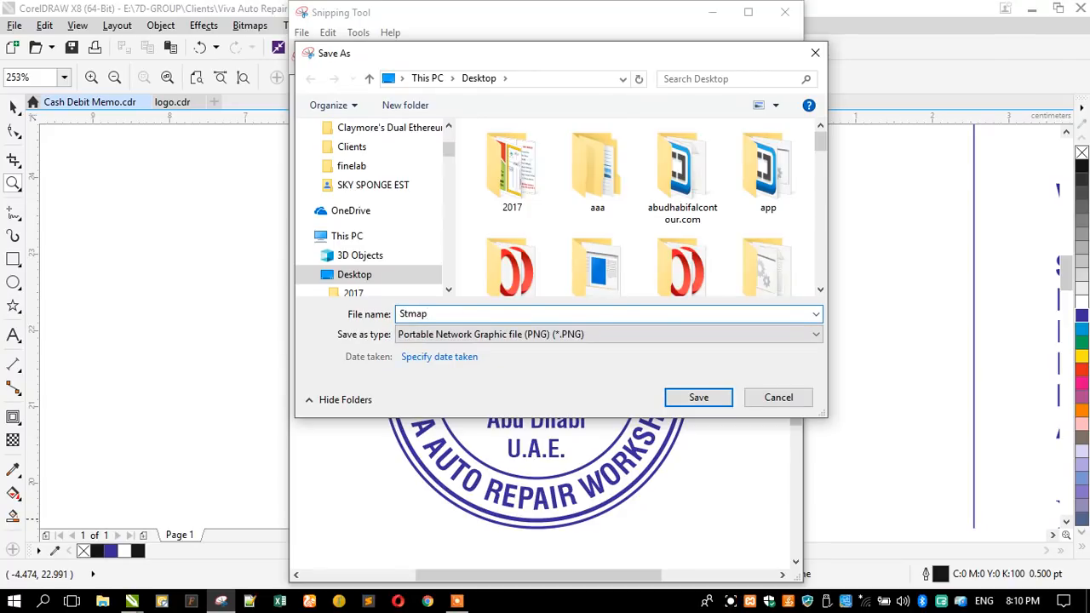
pyautogui.press('Return')
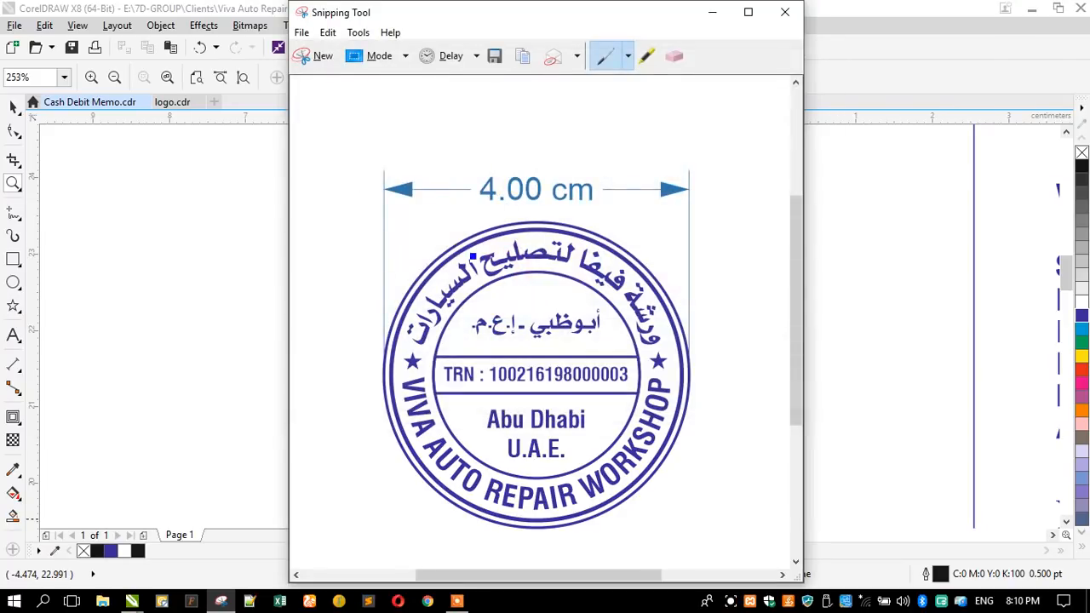
# Switch back to CorelDRAW and delete the loose Arabic text below the stamp and the width dimension above it
pyautogui.click(12, 107)
pyautogui.scroll(-4, 405, 321)
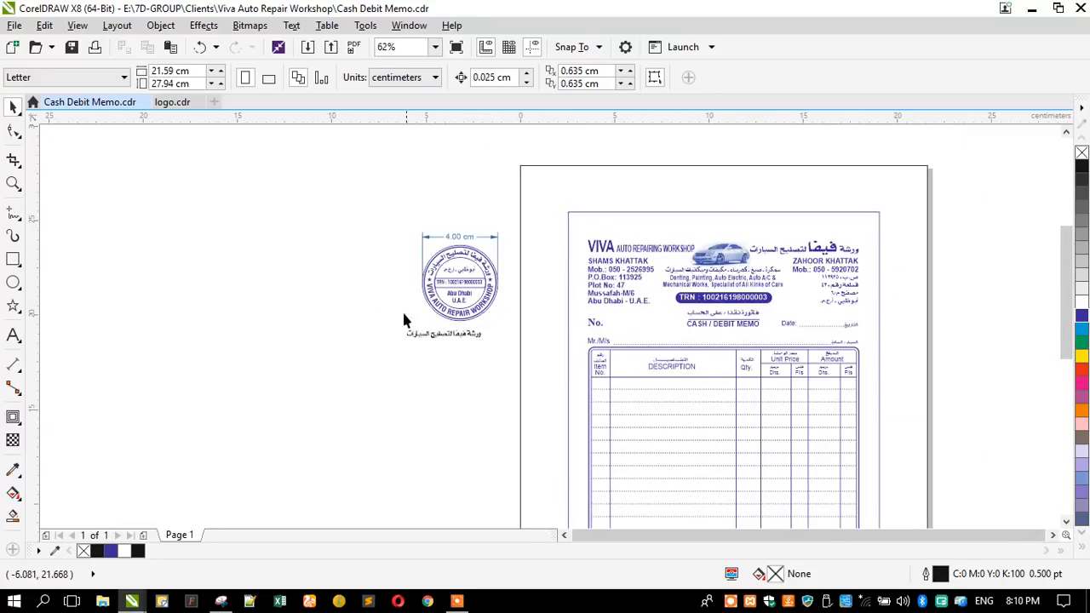
pyautogui.click(414, 335)
pyautogui.press('Delete')
pyautogui.moveTo(403, 221); pyautogui.dragTo(455, 245)
pyautogui.press('Delete')
# Group all of the stamp's objects and cut them out of the Cash Debit Memo drawing
pyautogui.moveTo(385, 226); pyautogui.dragTo(494, 336)
pyautogui.moveTo(384, 225); pyautogui.dragTo(497, 336)
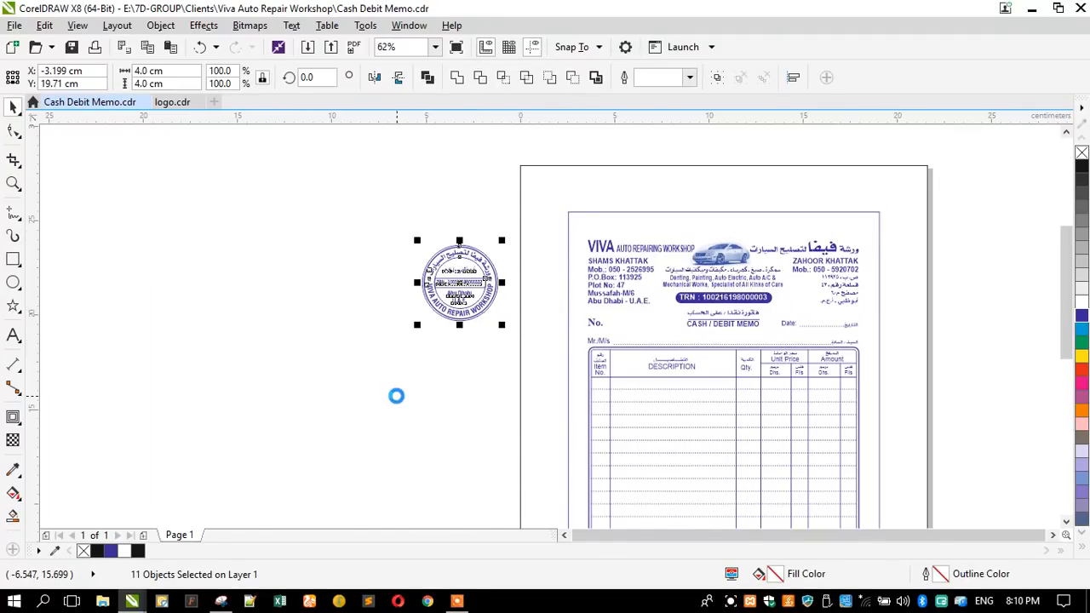
pyautogui.press('Delete')
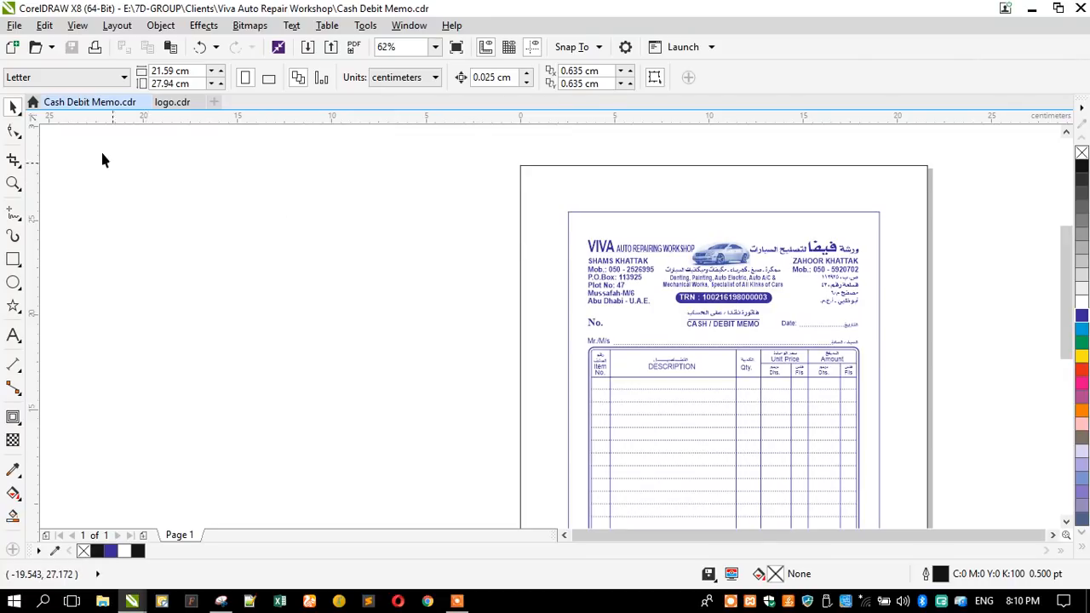
# Create a new document, paste the stamp into it and centre it on the page
pyautogui.click(12, 47)
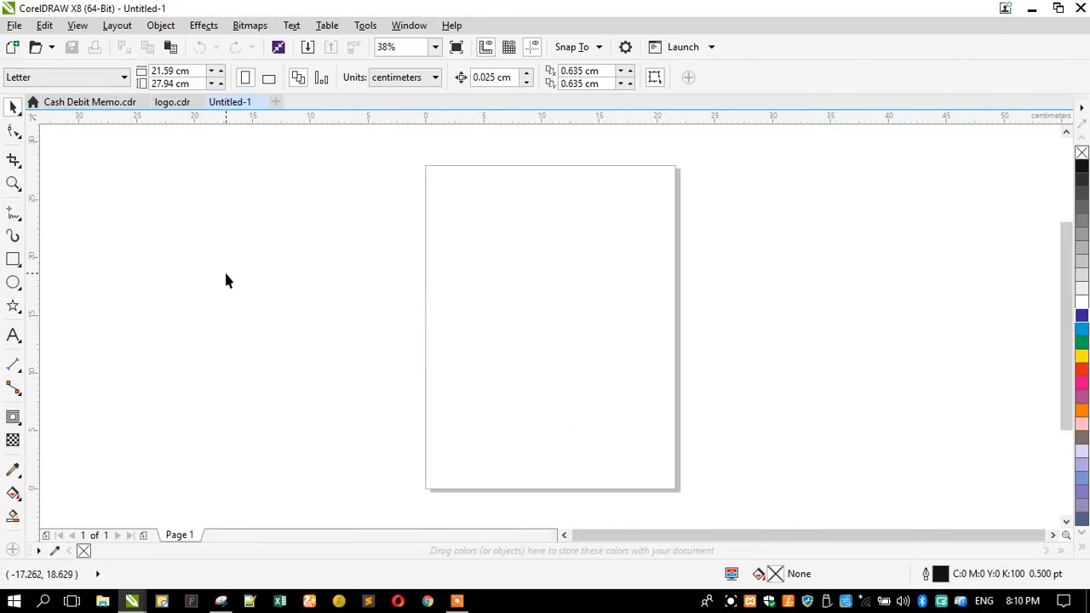
pyautogui.hotkey('ctrl', 'v')
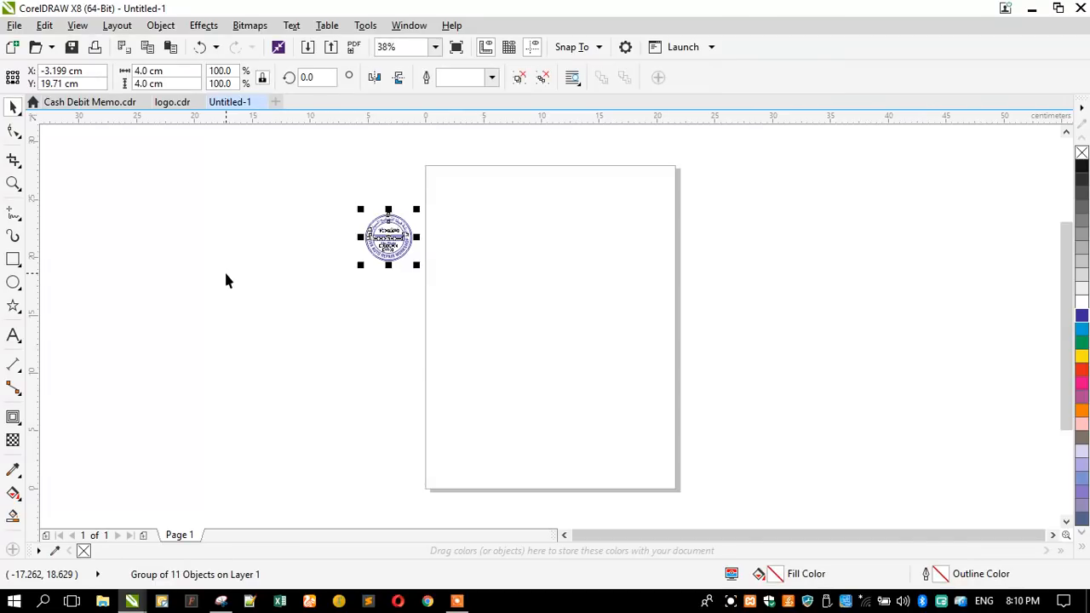
pyautogui.press('p')
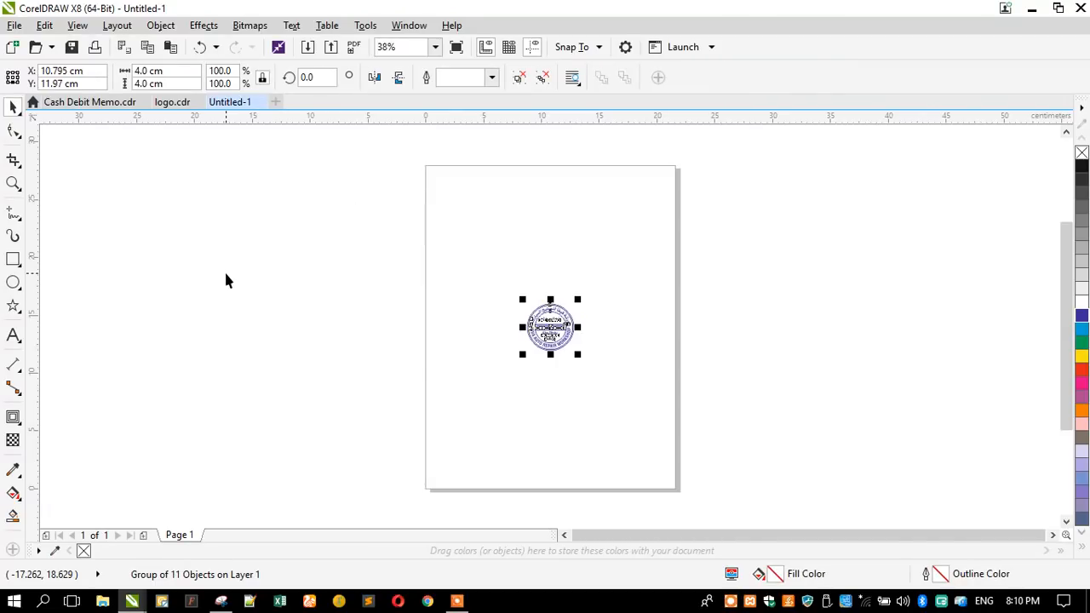
# Set the new document's page size to 6 by 6 cm
pyautogui.click(271, 287)
pyautogui.click(180, 83)
pyautogui.write('6')
pyautogui.moveTo(196, 70); pyautogui.dragTo(87, 83)
pyautogui.write('6')
pyautogui.press('Return')
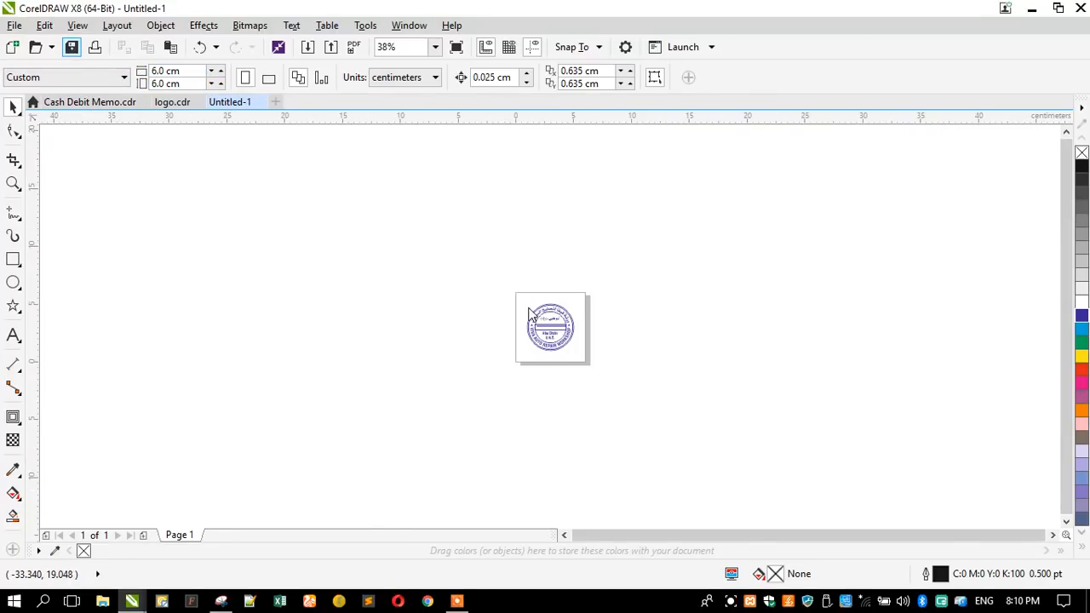
# Save the drawing as a CDR file named Stamp in the Viva Auto Repair Workshop folder
pyautogui.hotkey('ctrl', 's')
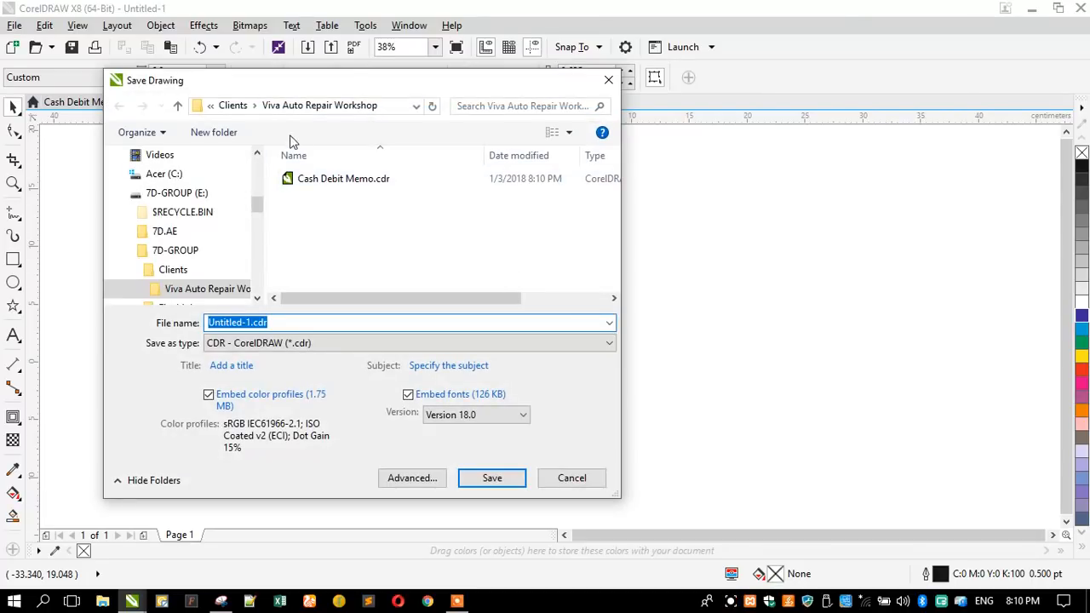
pyautogui.write('Stamp')
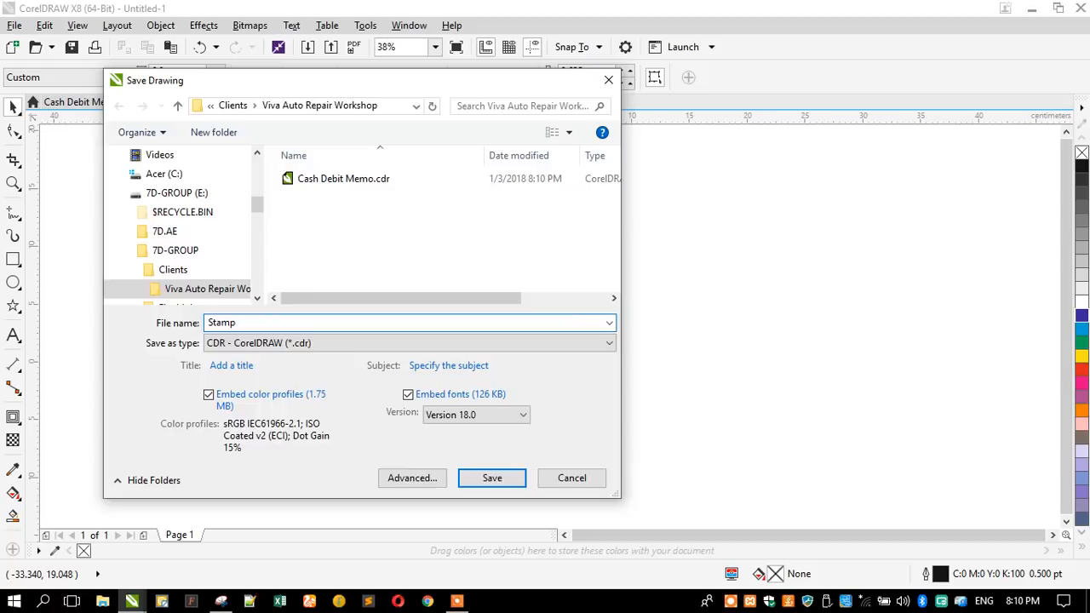
pyautogui.press('Return')
pyautogui.press('F4')
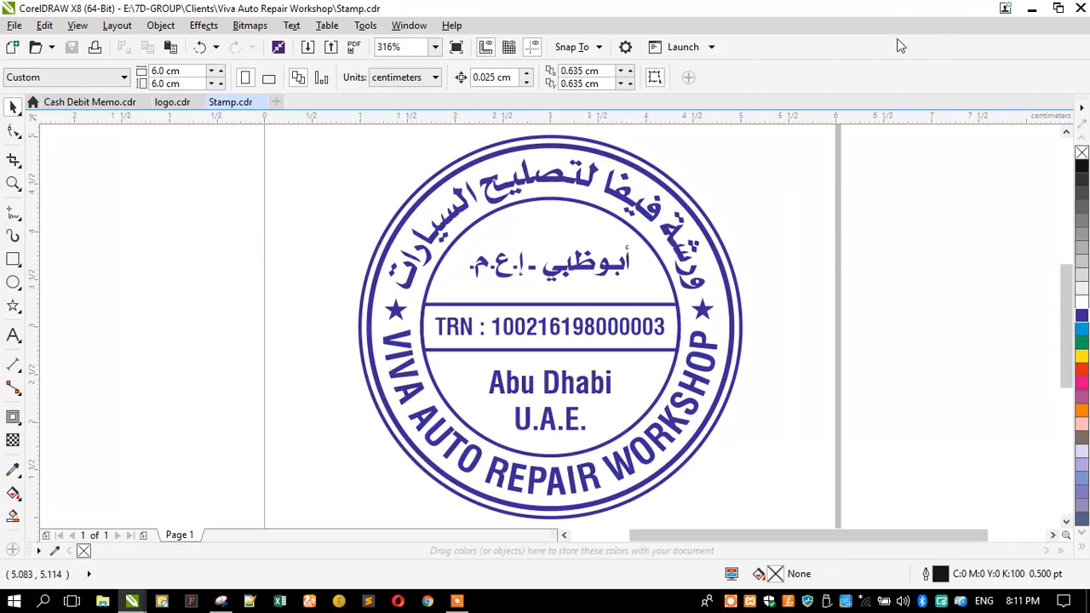
# Show the desktop, place the Stmap.PNG file above sky1.PNG and view the image in Photos
pyautogui.click(1031, 9)
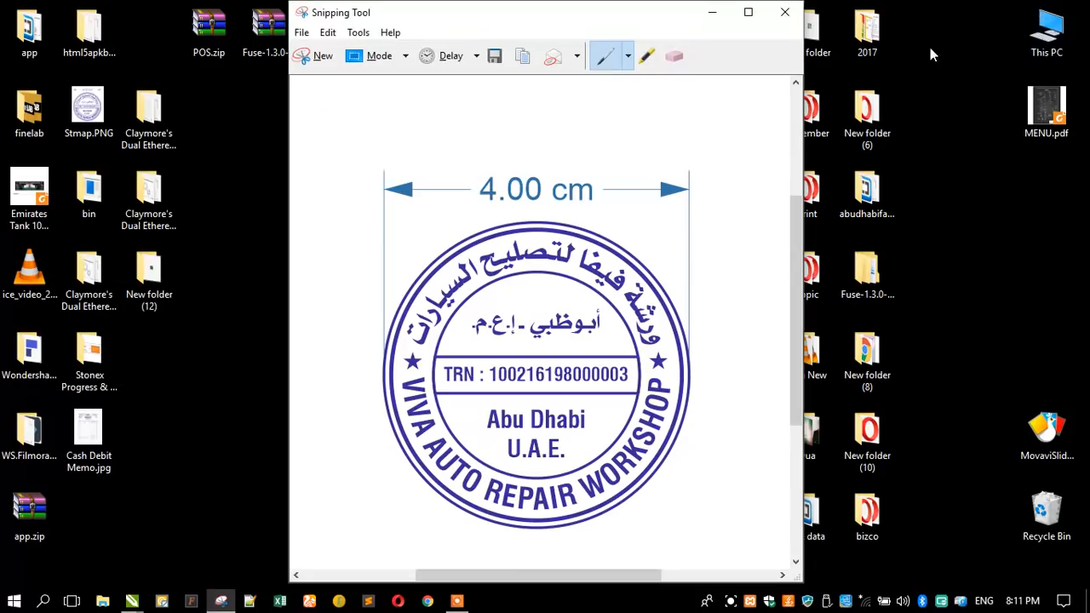
pyautogui.click(712, 12)
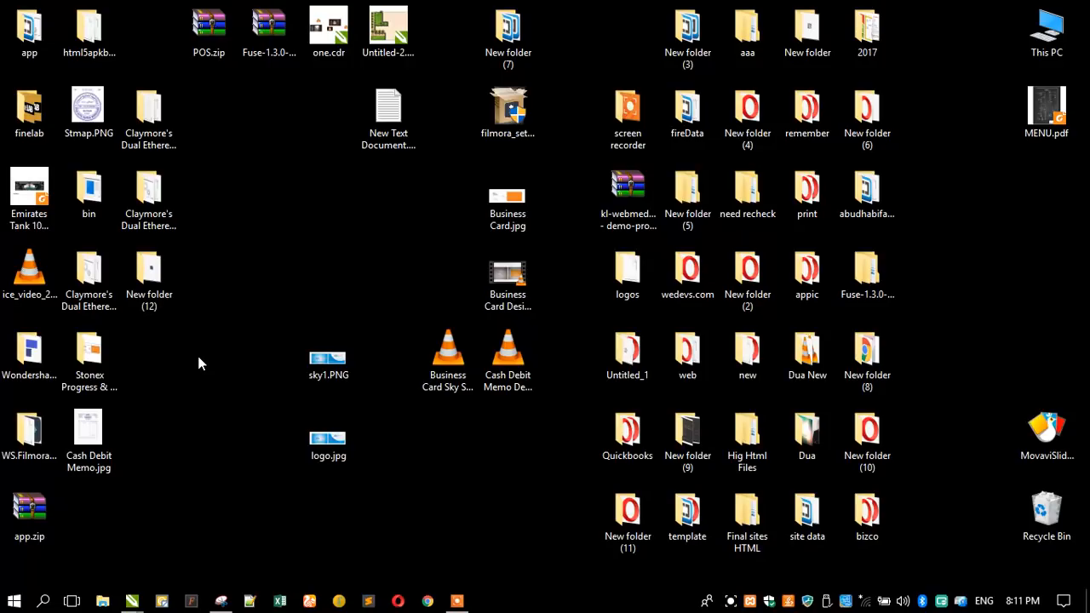
pyautogui.moveTo(89, 109); pyautogui.dragTo(334, 242)
pyautogui.doubleClick(318, 279)
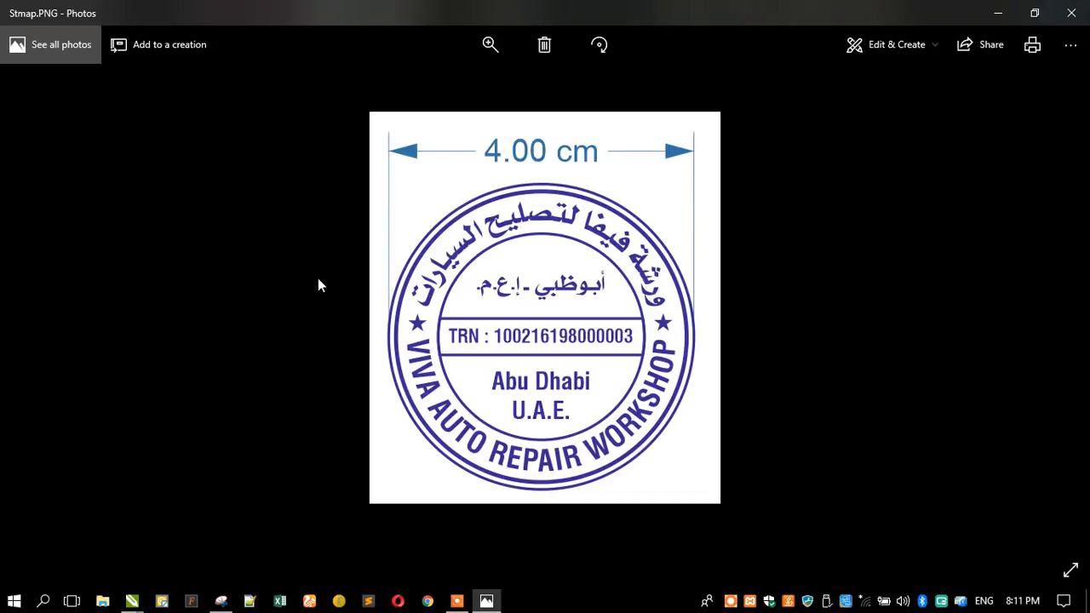
pyautogui.click(1071, 13)
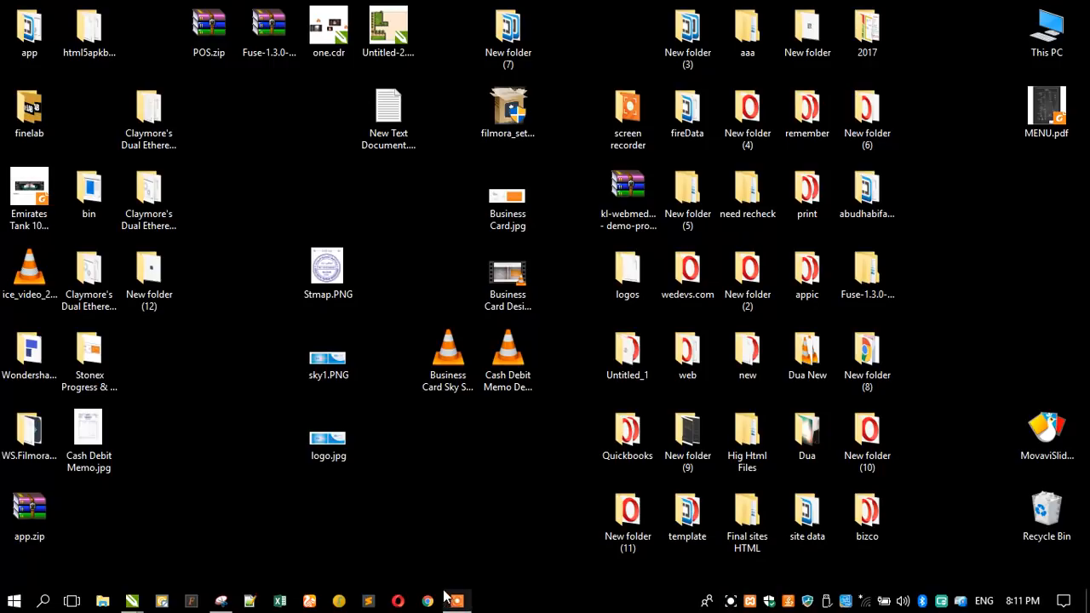
# Switch to the Cash Debit Memo drawing in CorelDRAW, check it without the stamp and minimise the window
pyautogui.moveTo(136, 602)
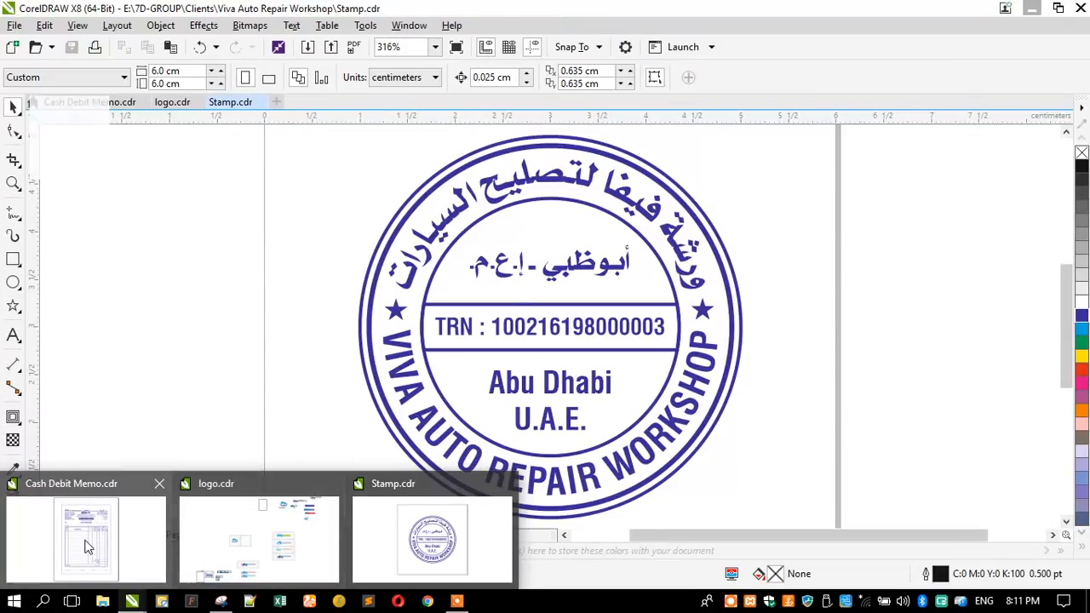
pyautogui.click(85, 550)
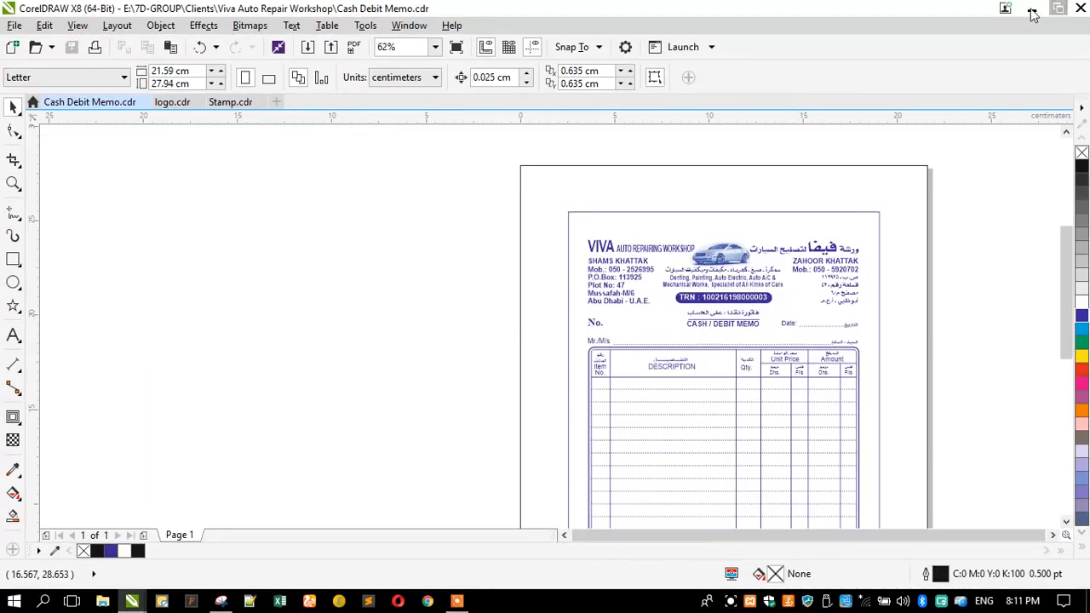
pyautogui.click(1031, 8)
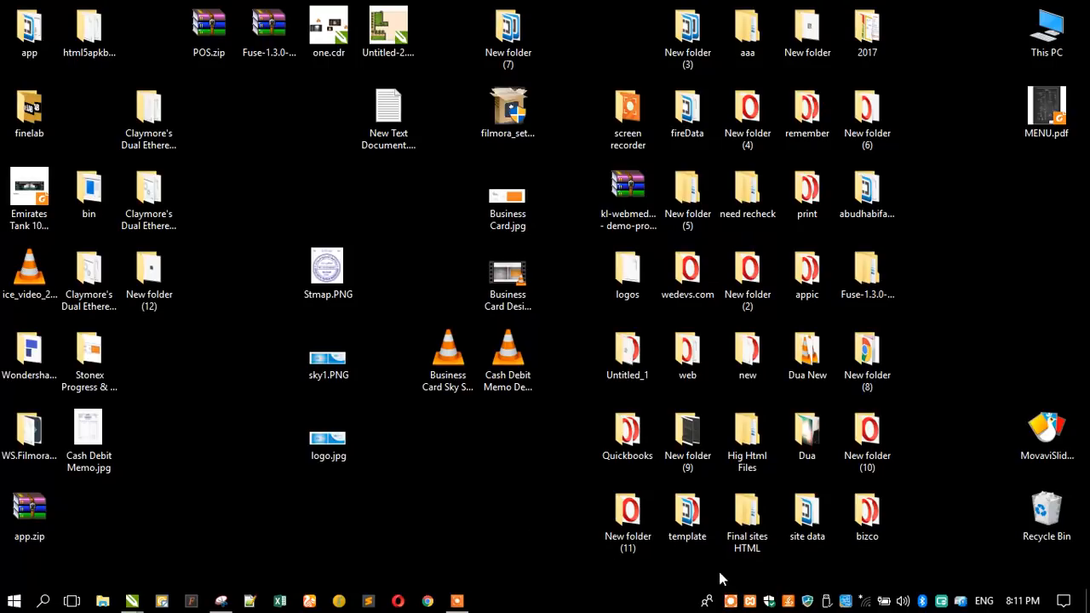
pyautogui.click(731, 601)
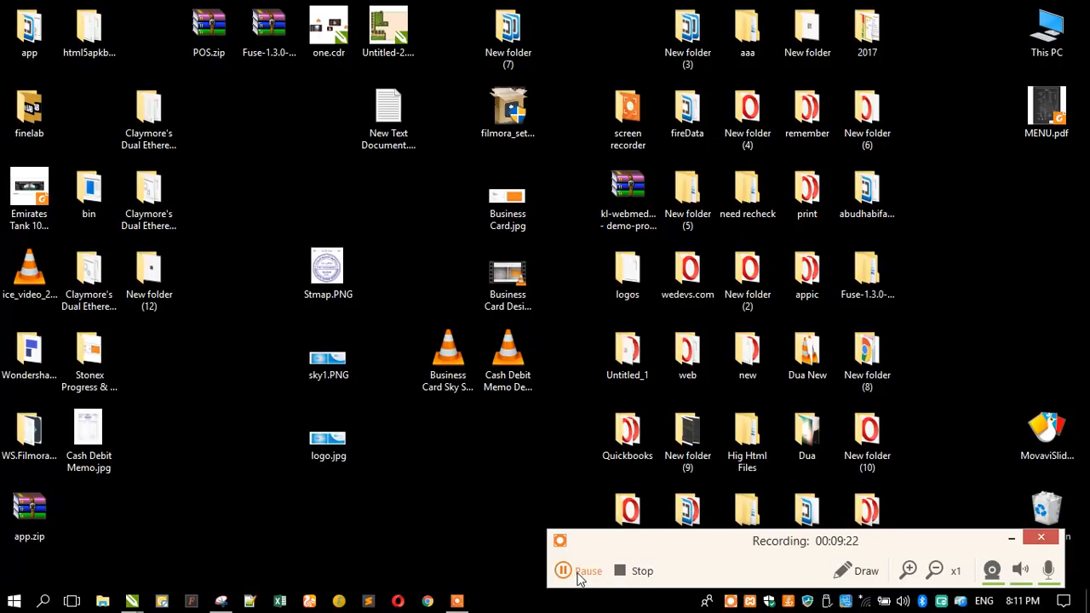